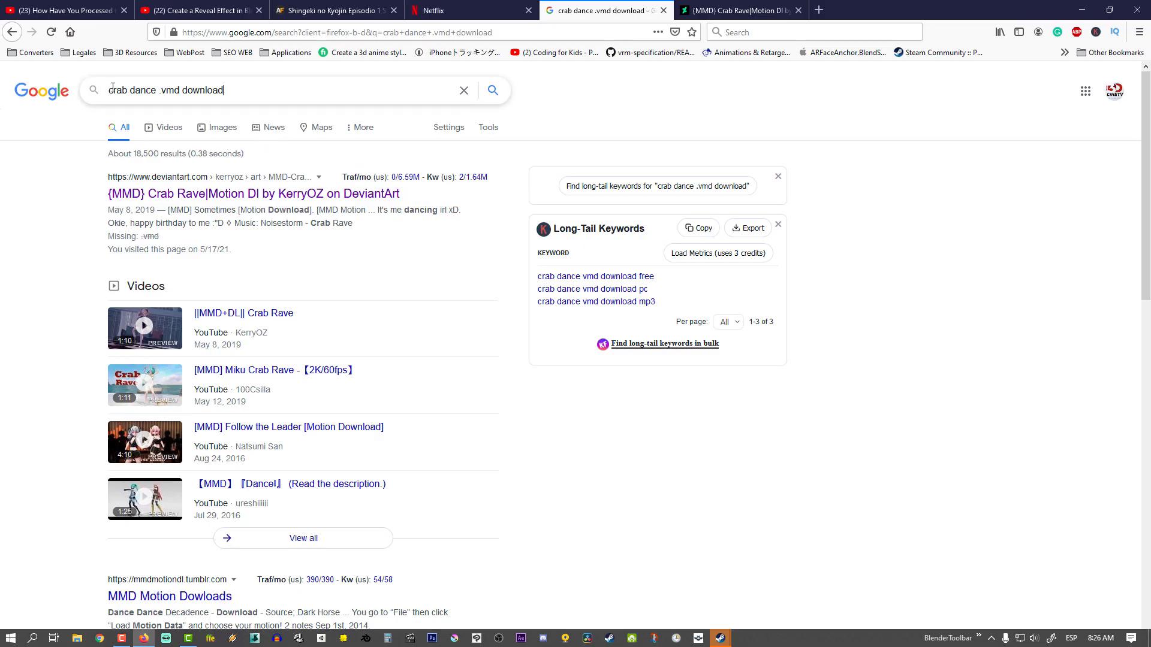
Step: Open the DeviantArt Crab Rave motion page and examine its description and the linked original music video
{"action": "left_click_drag", "start_coordinate": [113, 88], "coordinate": [211, 94]}
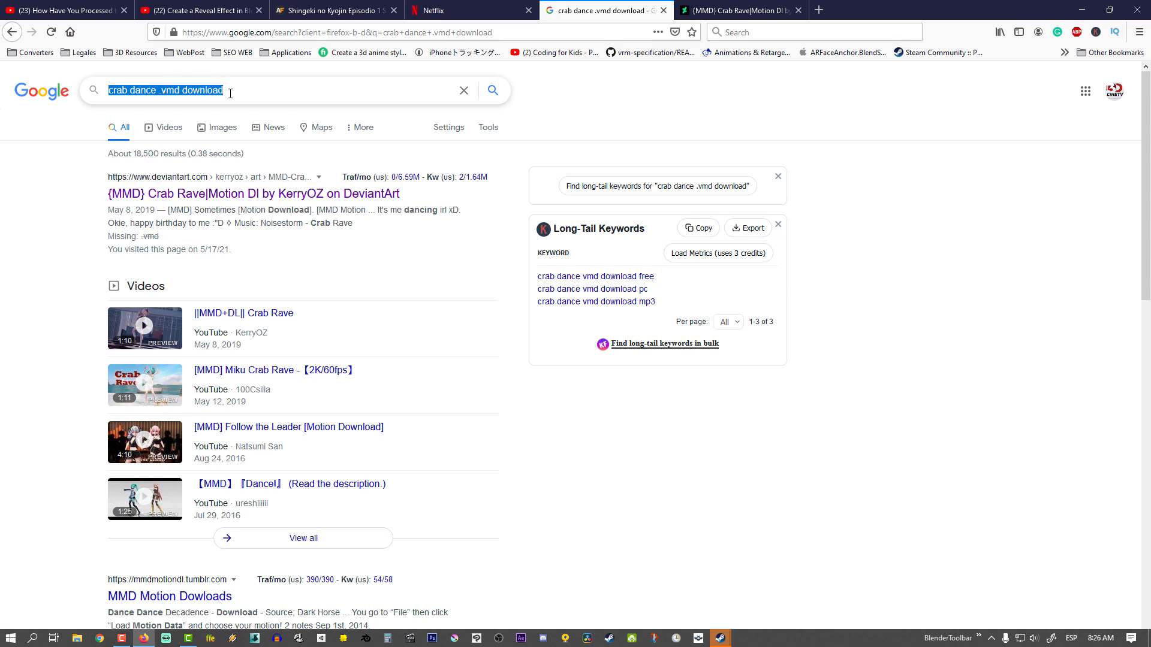
{"action": "left_click", "coordinate": [238, 92]}
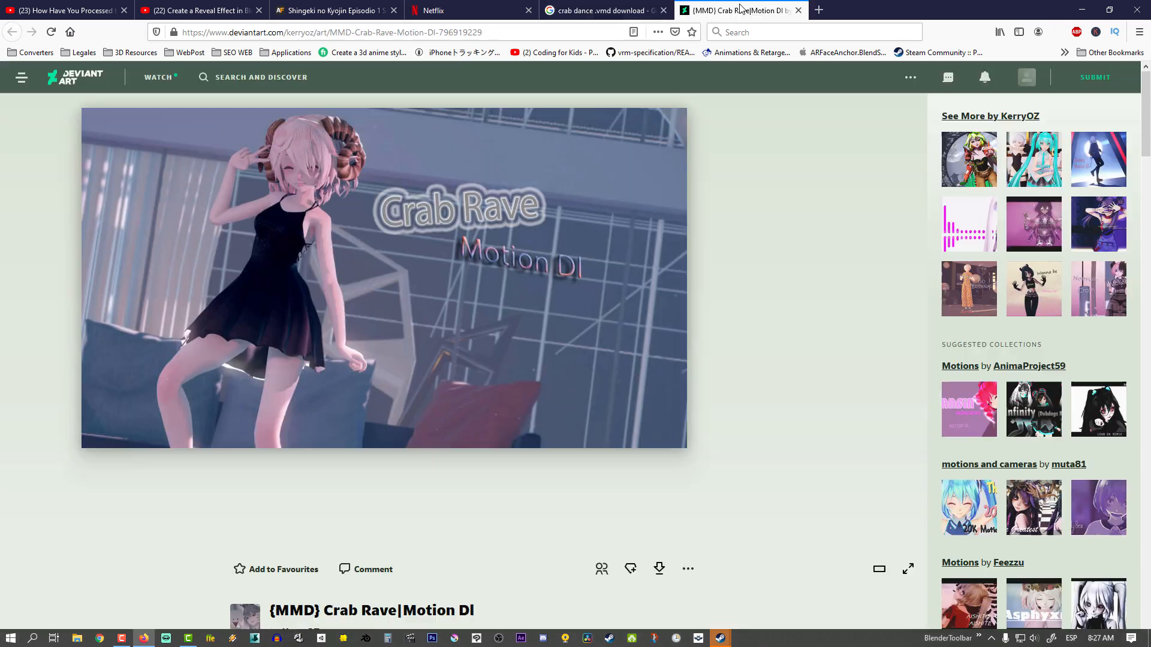
{"action": "left_click", "coordinate": [740, 10]}
{"action": "scroll", "coordinate": [514, 314], "scroll_direction": "down", "scroll_amount": 6}
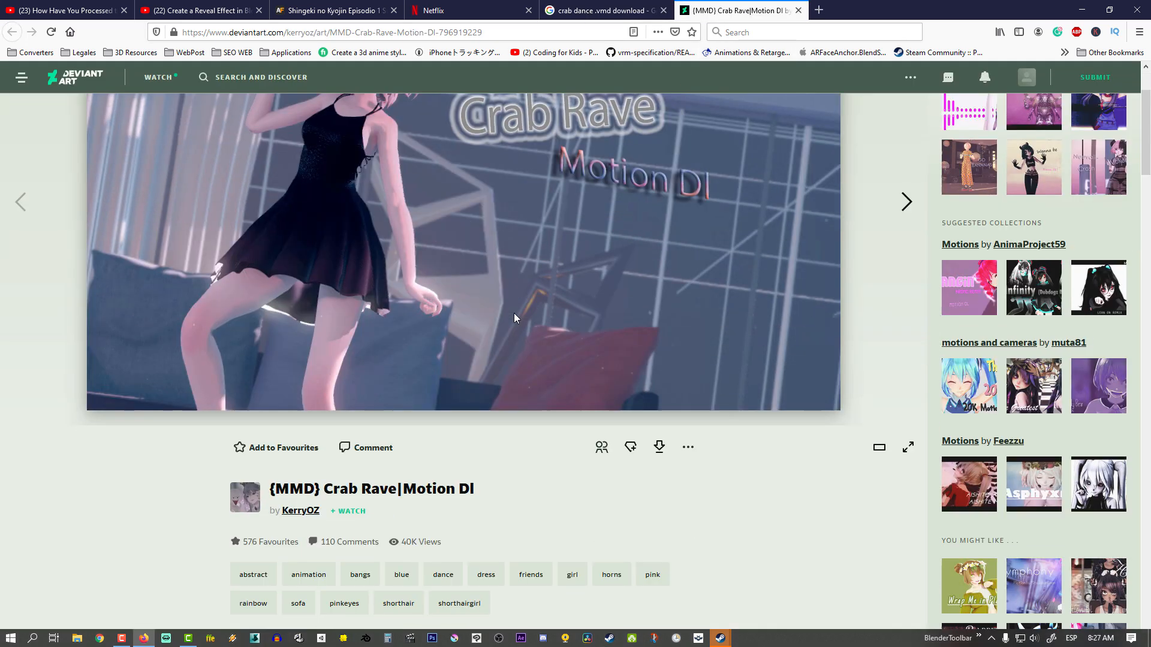
{"action": "scroll", "coordinate": [513, 313], "scroll_direction": "down", "scroll_amount": 2}
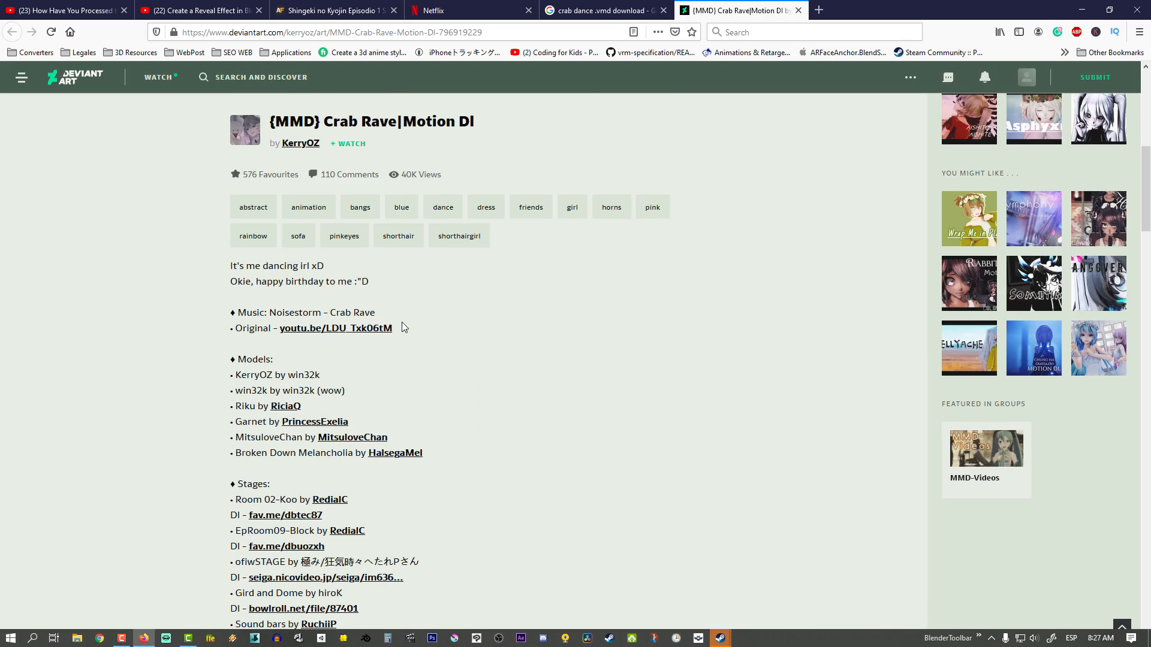
{"action": "right_click", "coordinate": [353, 328]}
{"action": "left_click", "coordinate": [357, 333]}
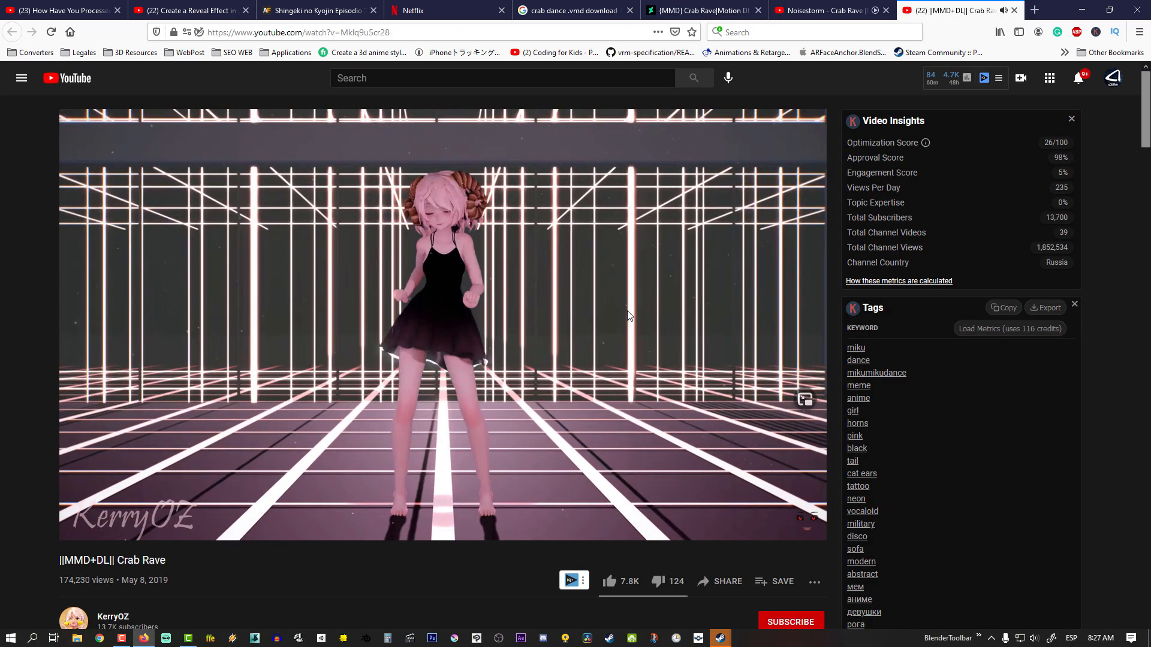
Step: Return to the Crab Rave motion page on DeviantArt and download its ZIP archive, saving the file
{"action": "left_click", "coordinate": [701, 11]}
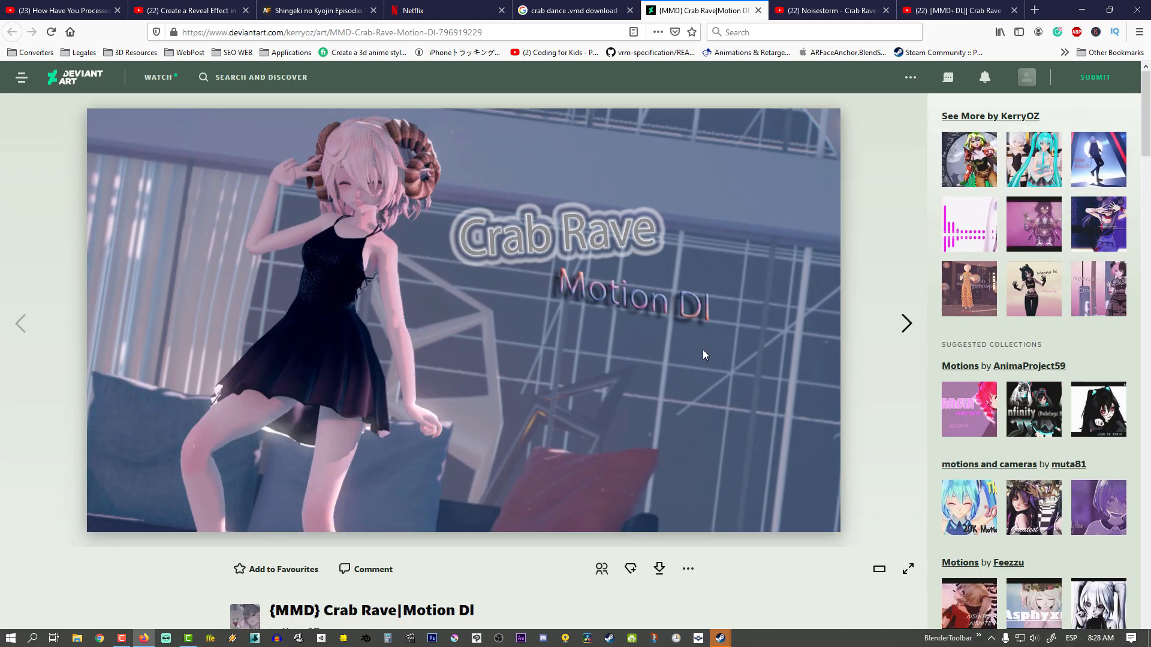
{"action": "left_click", "coordinate": [660, 569]}
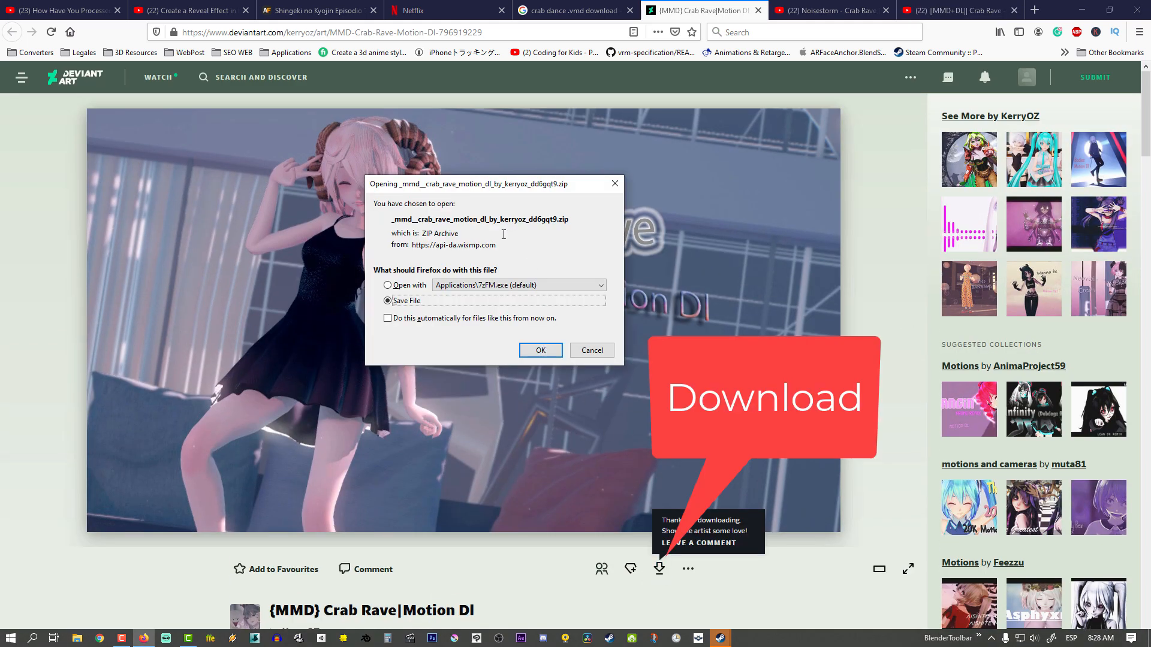
{"action": "left_click", "coordinate": [532, 349]}
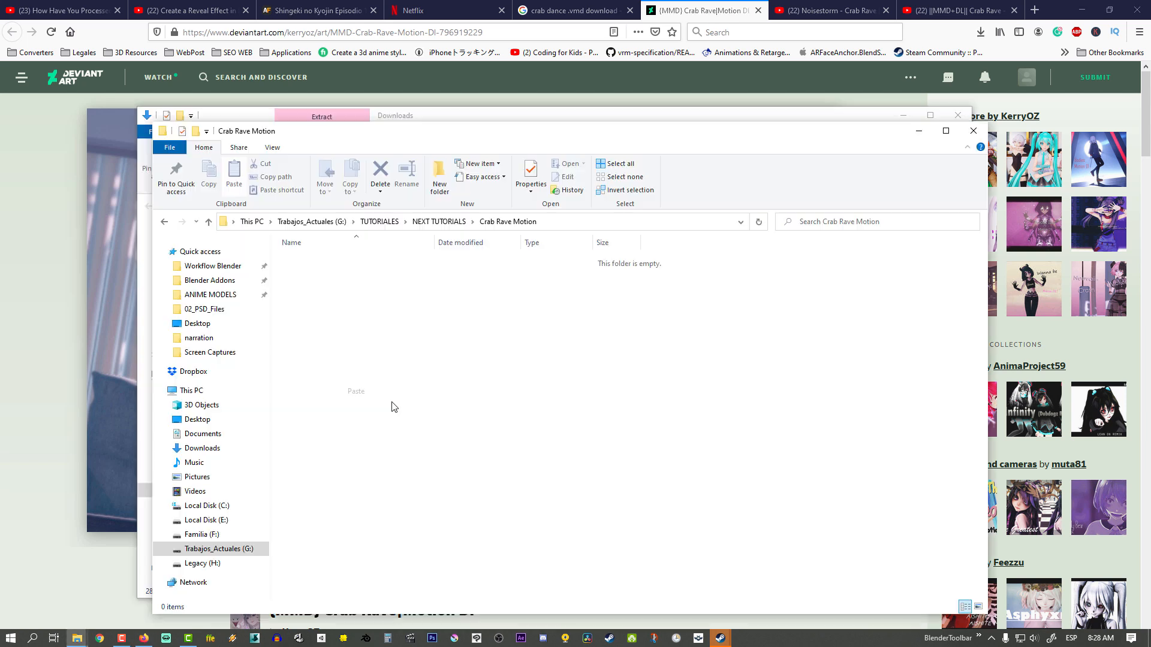
Step: Extract the downloaded motion archive into the Crab Rave Motion folder with 7-Zip and delete the ZIP file
{"action": "right_click", "coordinate": [377, 267]}
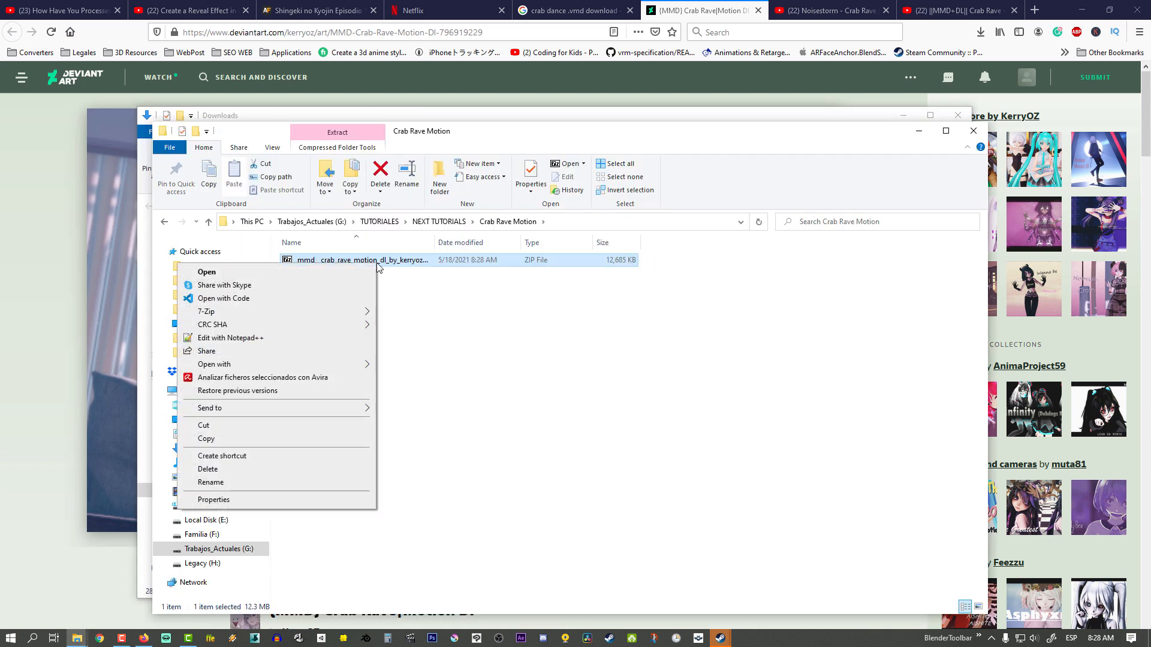
{"action": "mouse_move", "coordinate": [335, 311]}
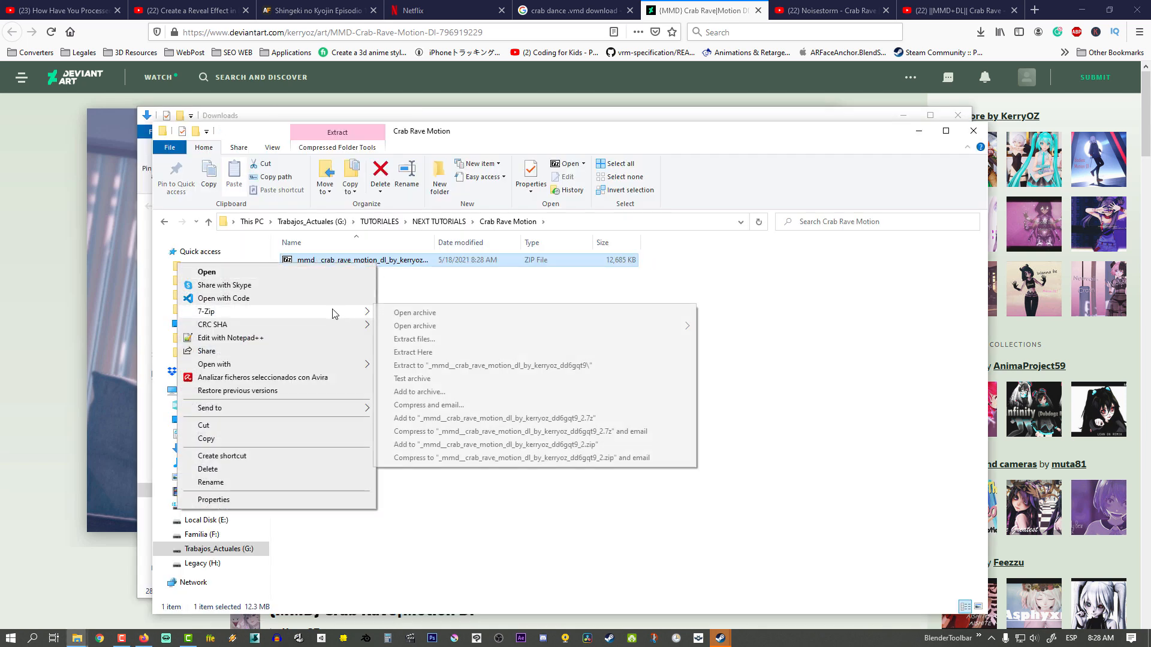
{"action": "left_click", "coordinate": [451, 352]}
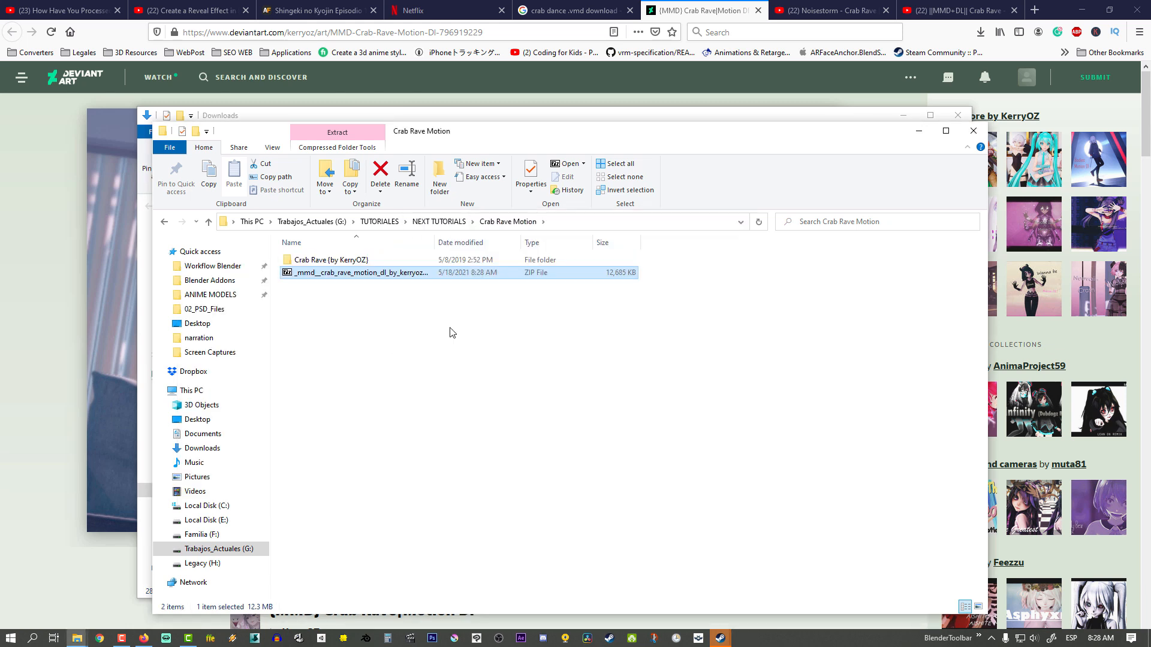
{"action": "key", "text": "Delete"}
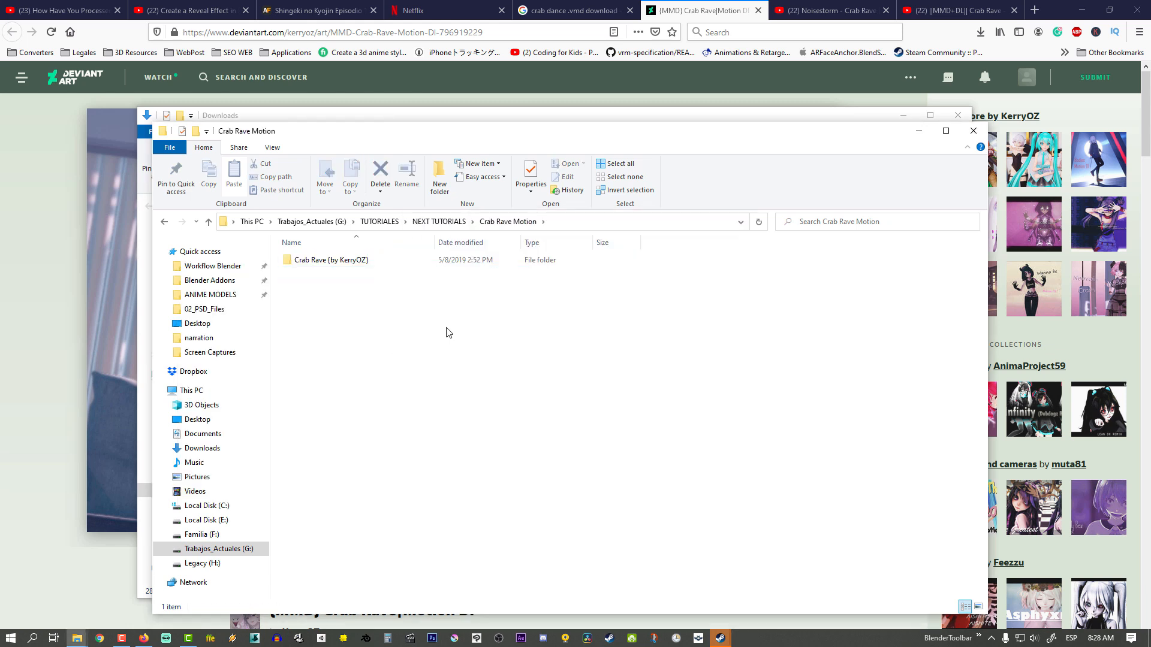
Step: Open the extracted Crab Rave folder and examine its camera and motion VMD files
{"action": "double_click", "coordinate": [357, 262]}
{"action": "left_click", "coordinate": [327, 274]}
{"action": "left_click", "coordinate": [329, 299]}
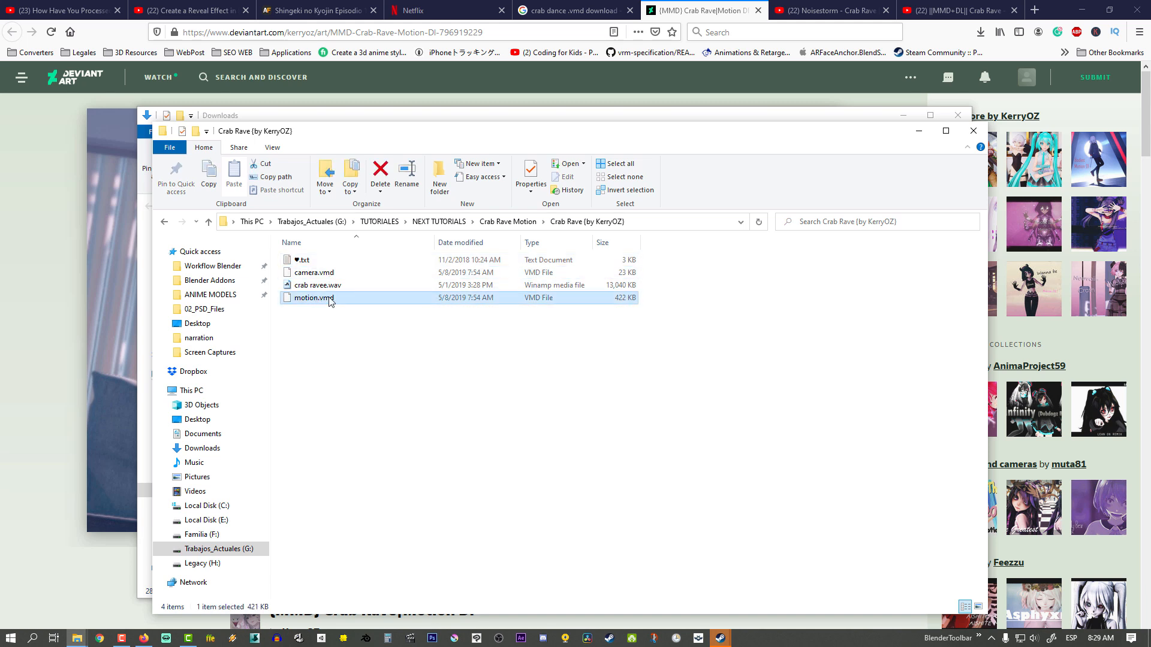
{"action": "left_click", "coordinate": [526, 349]}
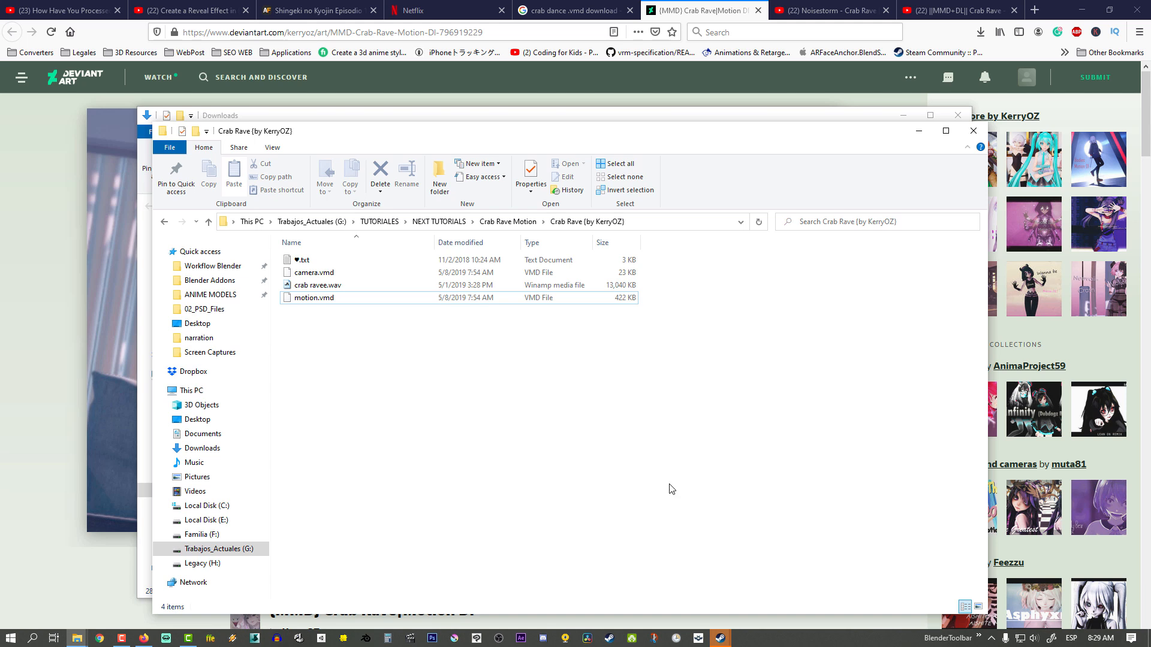
Step: Launch Blender from the Steam library and dismiss its splash screen
{"action": "left_click", "coordinate": [720, 638]}
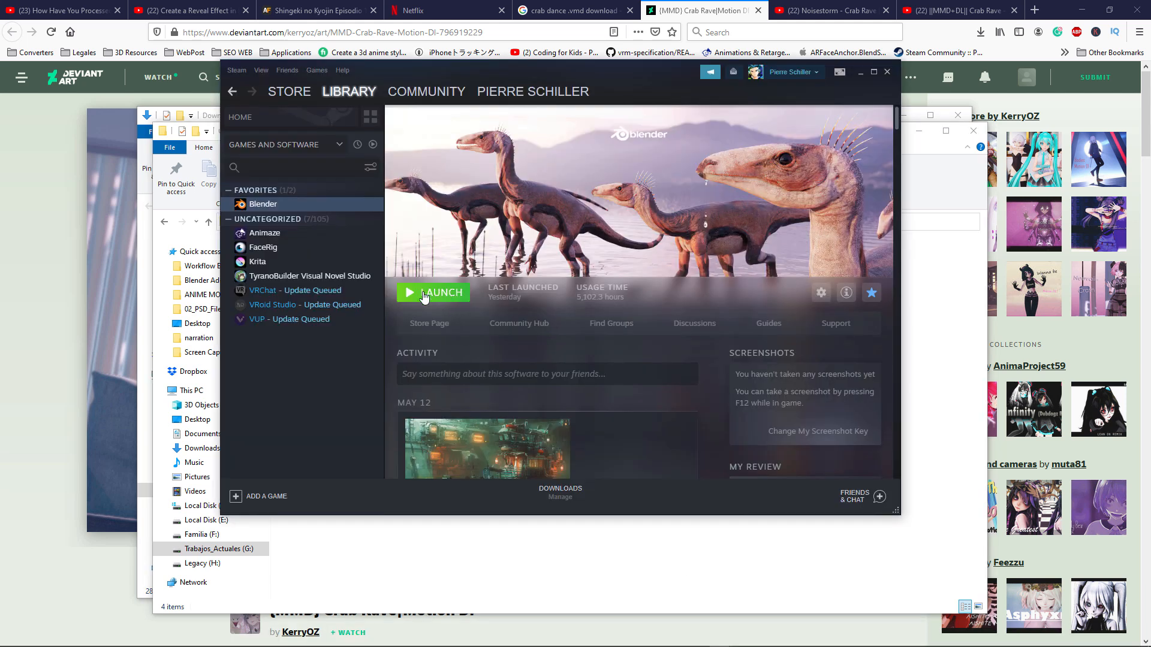
{"action": "left_click", "coordinate": [424, 294]}
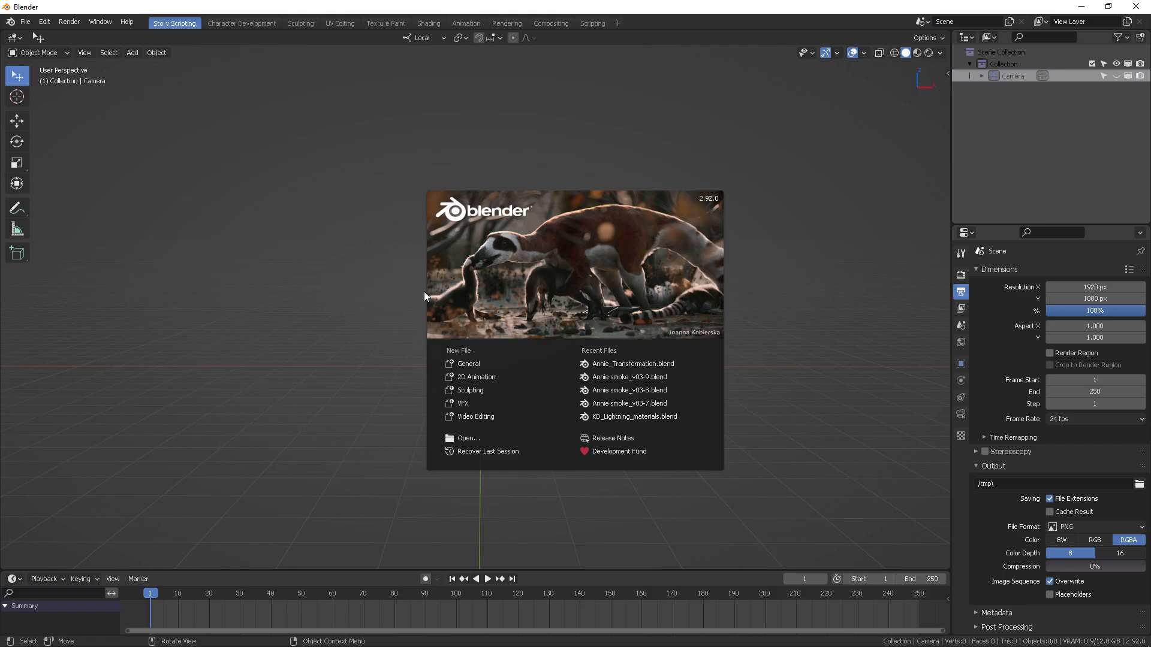
{"action": "left_click", "coordinate": [601, 256]}
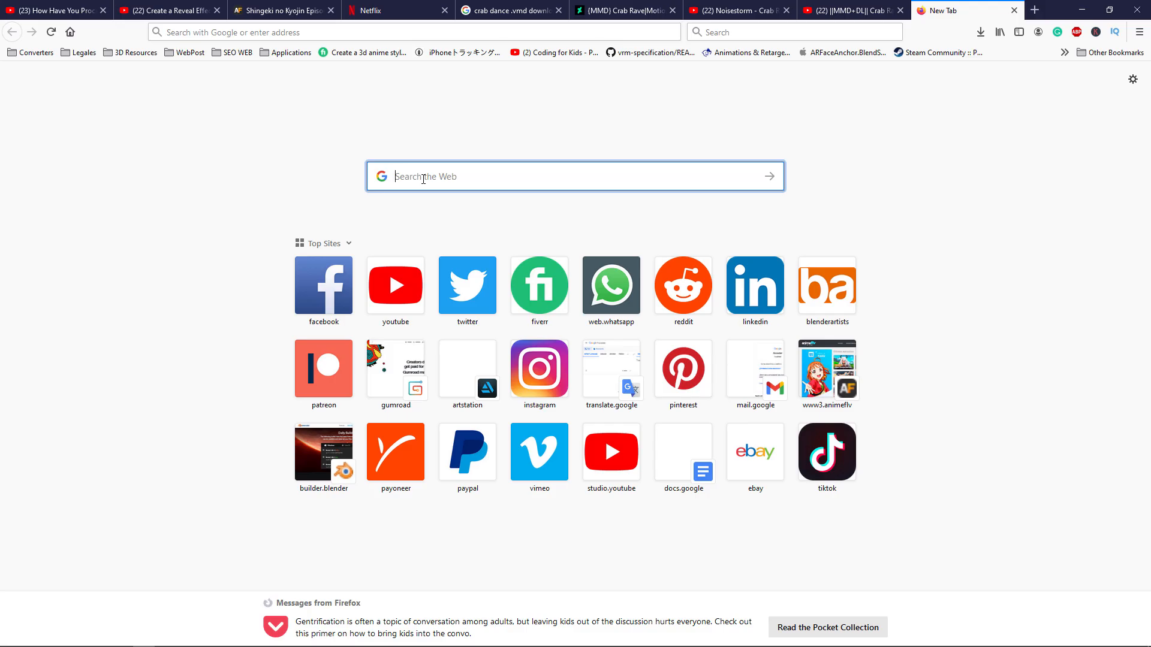
Step: Switch to Firefox and search the web for "noelle mmd model"
{"action": "type", "text": "noel"}
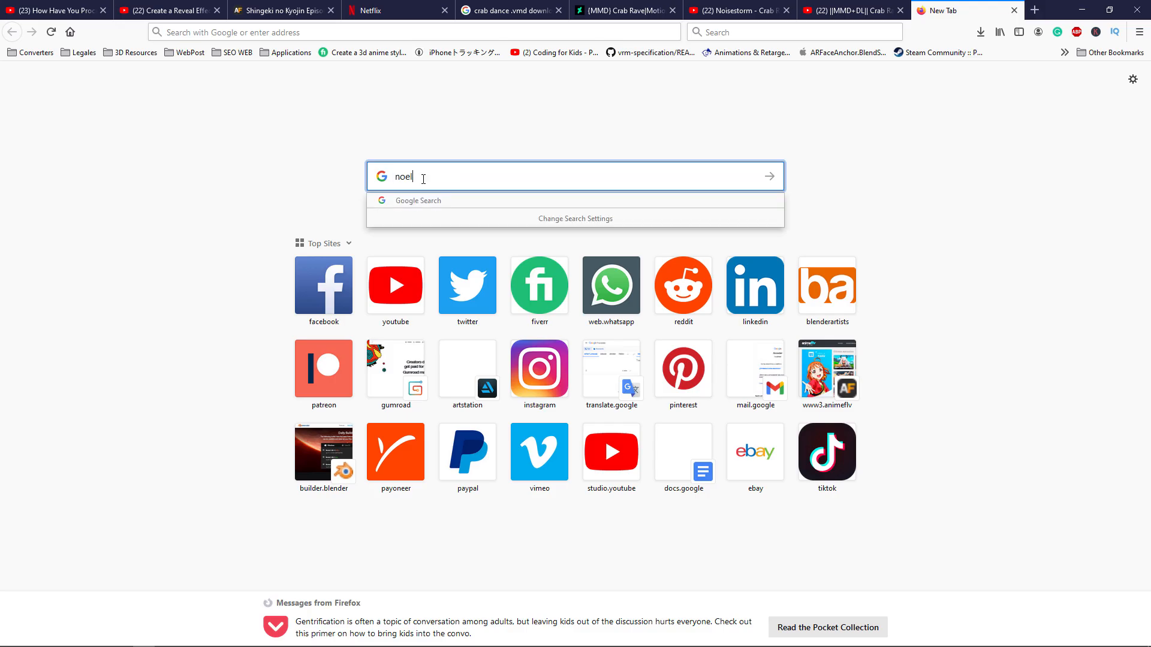
{"action": "type", "text": "le mmd model"}
{"action": "key", "text": "Return"}
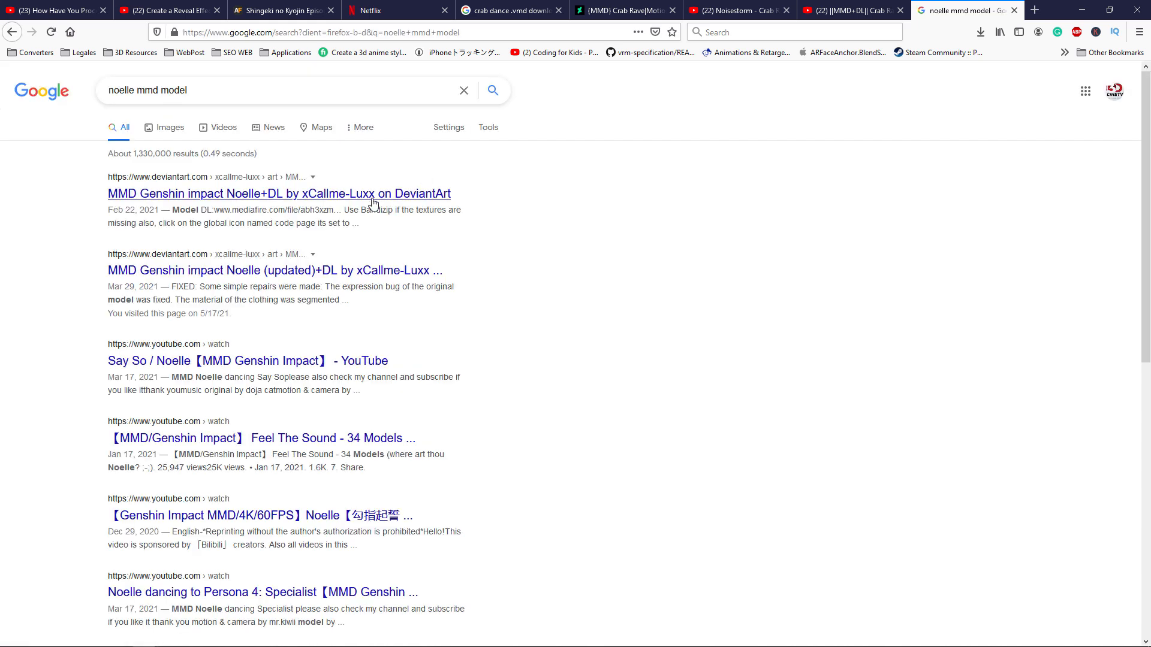
Step: Get Noelle.zip through the MediaFire link on the Genshin Impact Noelle+DL page and paste it into the extracted Crab Rave folder
{"action": "left_click", "coordinate": [336, 204]}
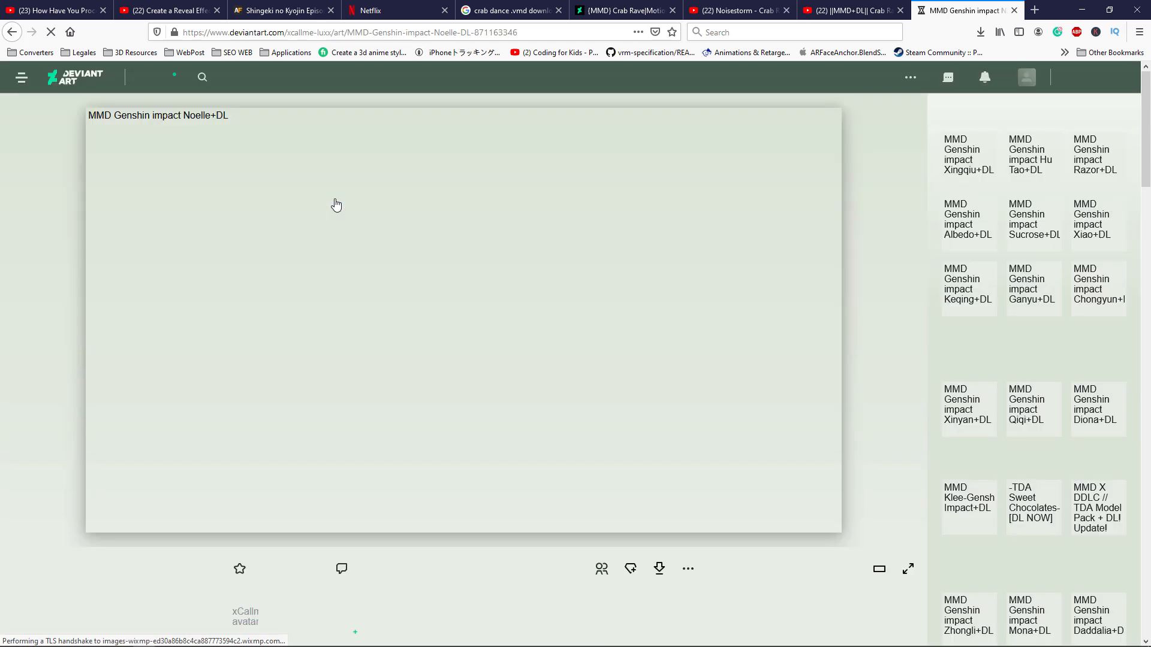
{"action": "scroll", "coordinate": [535, 204], "scroll_direction": "down", "scroll_amount": 5}
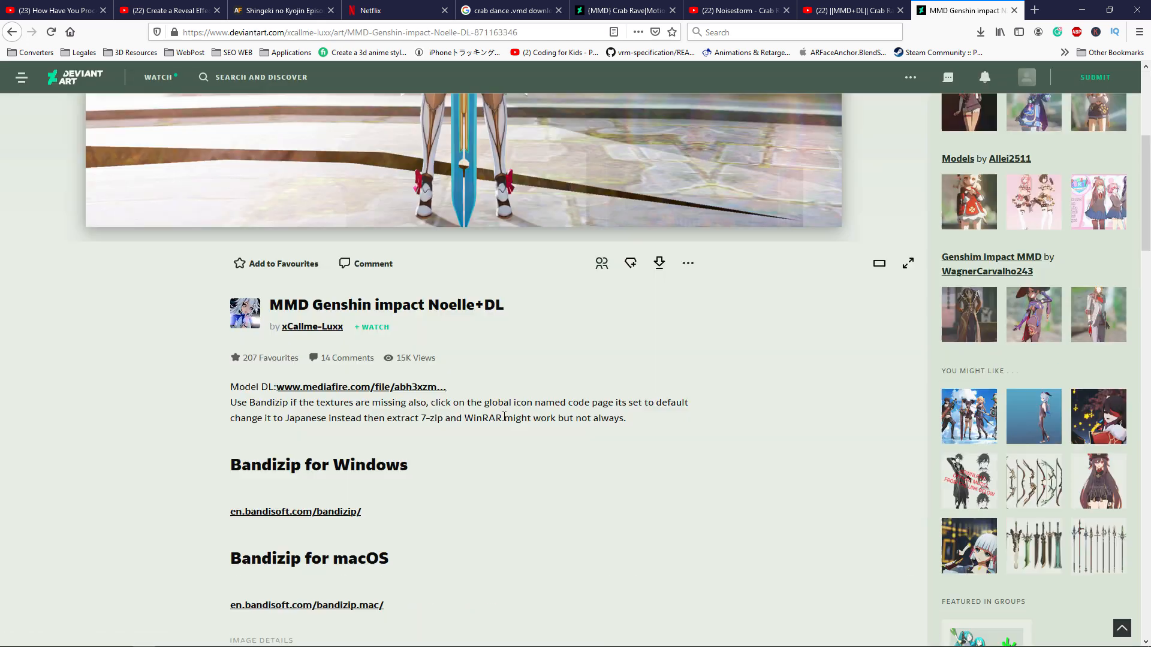
{"action": "left_click", "coordinate": [444, 393]}
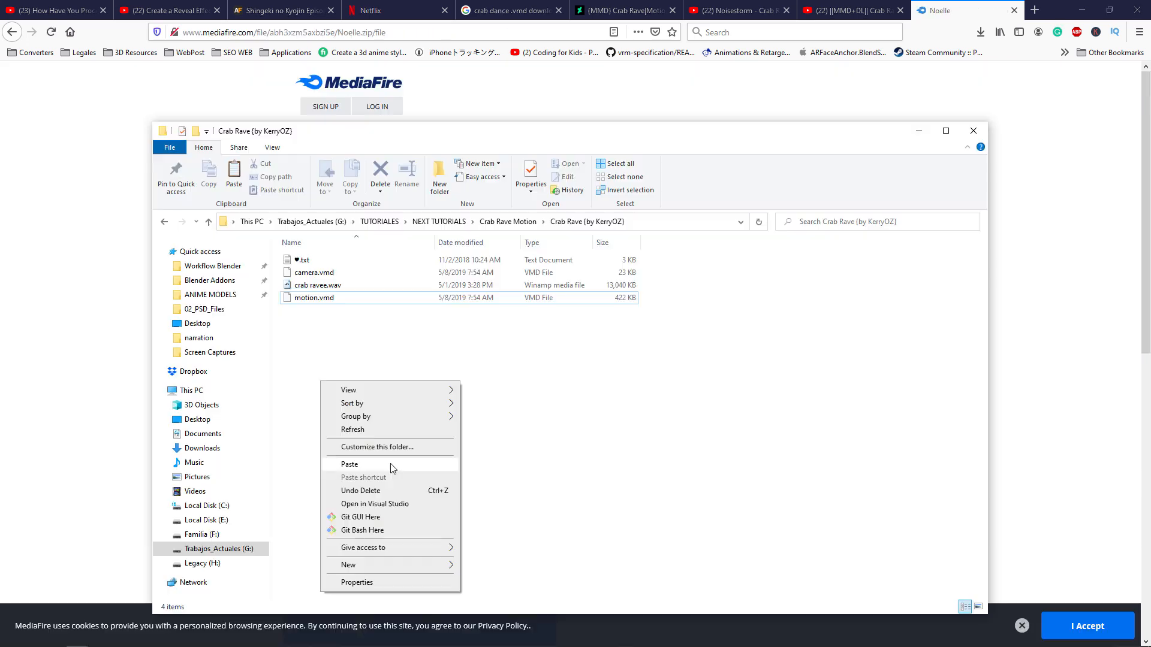
{"action": "left_click", "coordinate": [440, 448]}
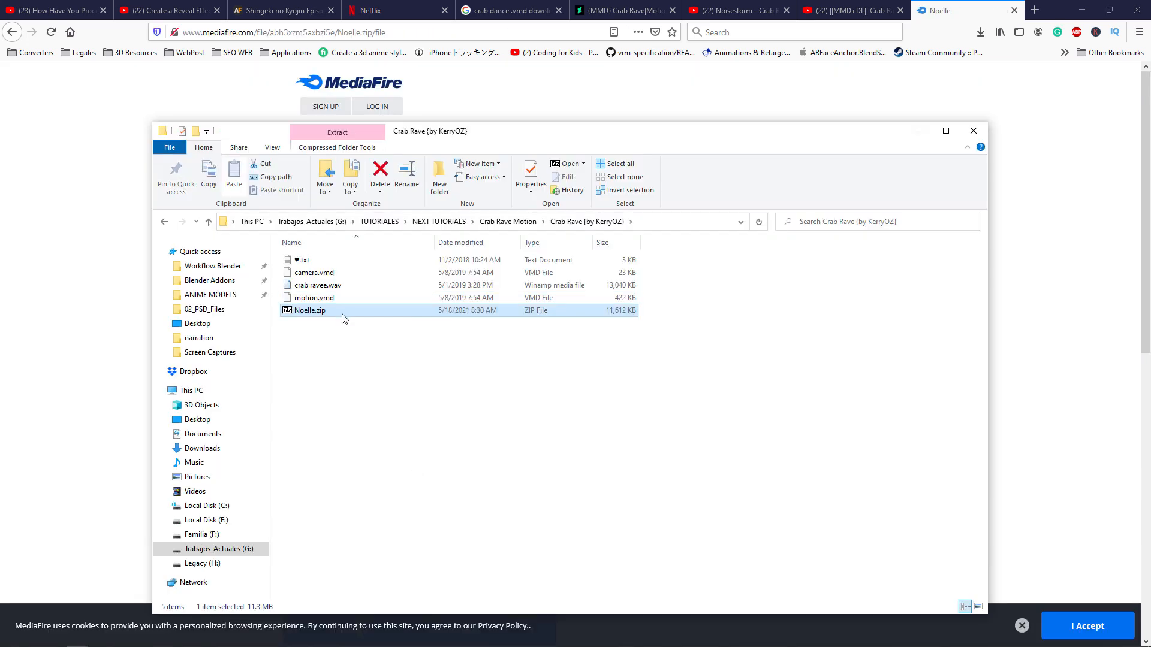
Step: Extract Noelle.zip directly into the current folder with 7-Zip and delete the archive
{"action": "right_click", "coordinate": [342, 313]}
{"action": "mouse_move", "coordinate": [290, 360]}
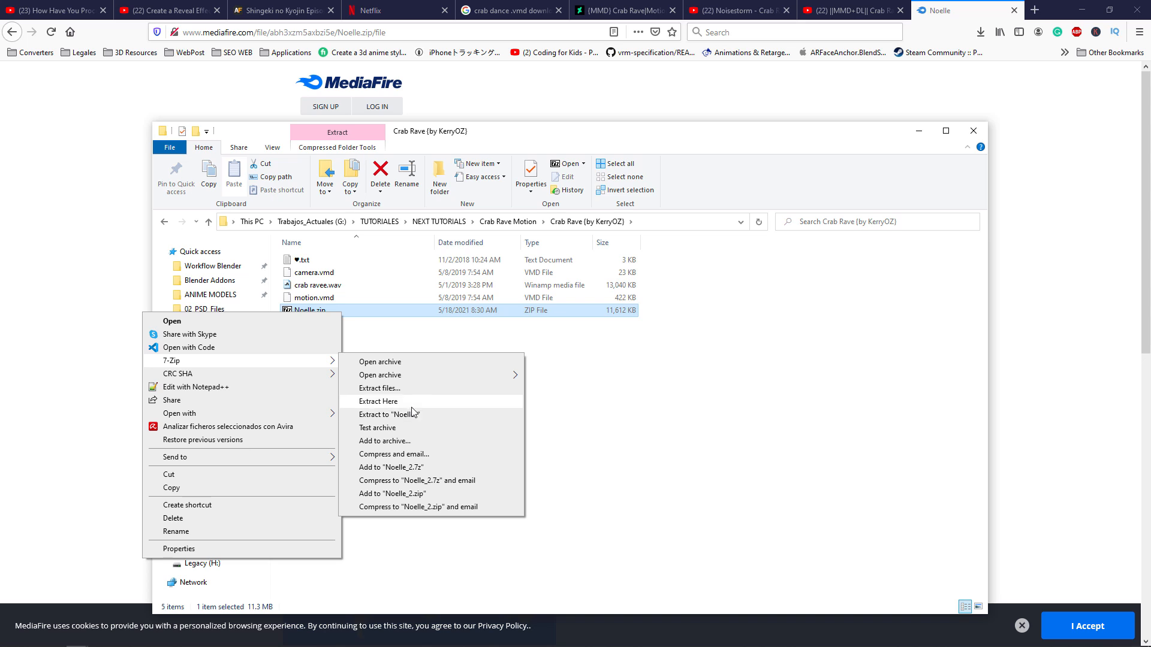
{"action": "left_click", "coordinate": [411, 408]}
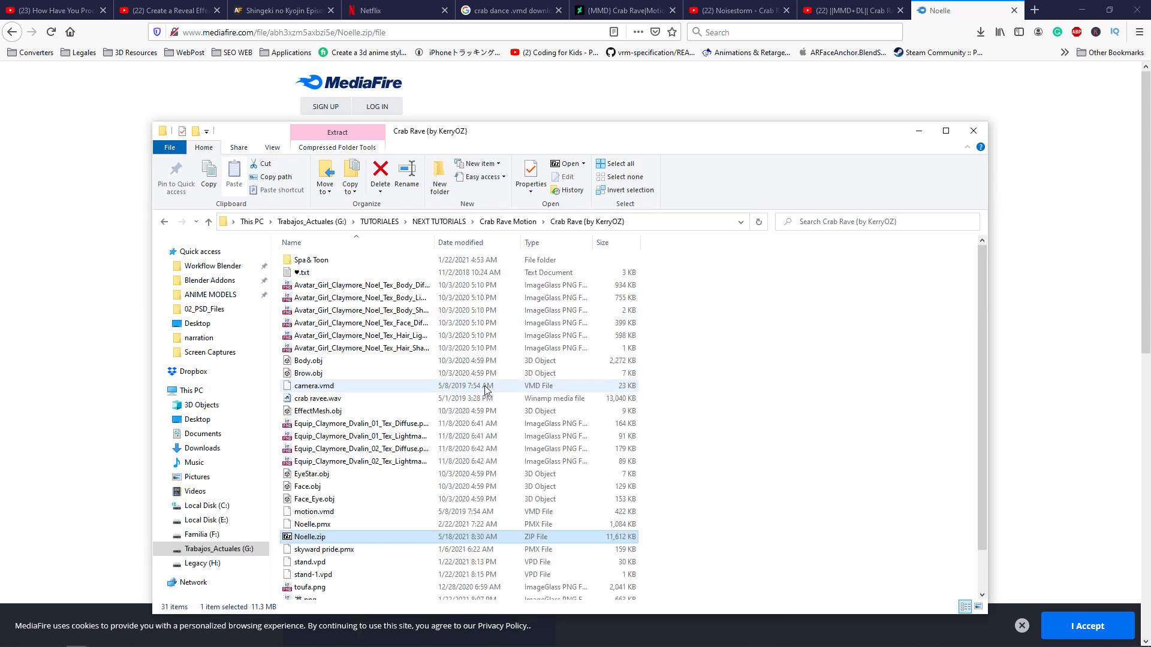
{"action": "key", "text": "Delete"}
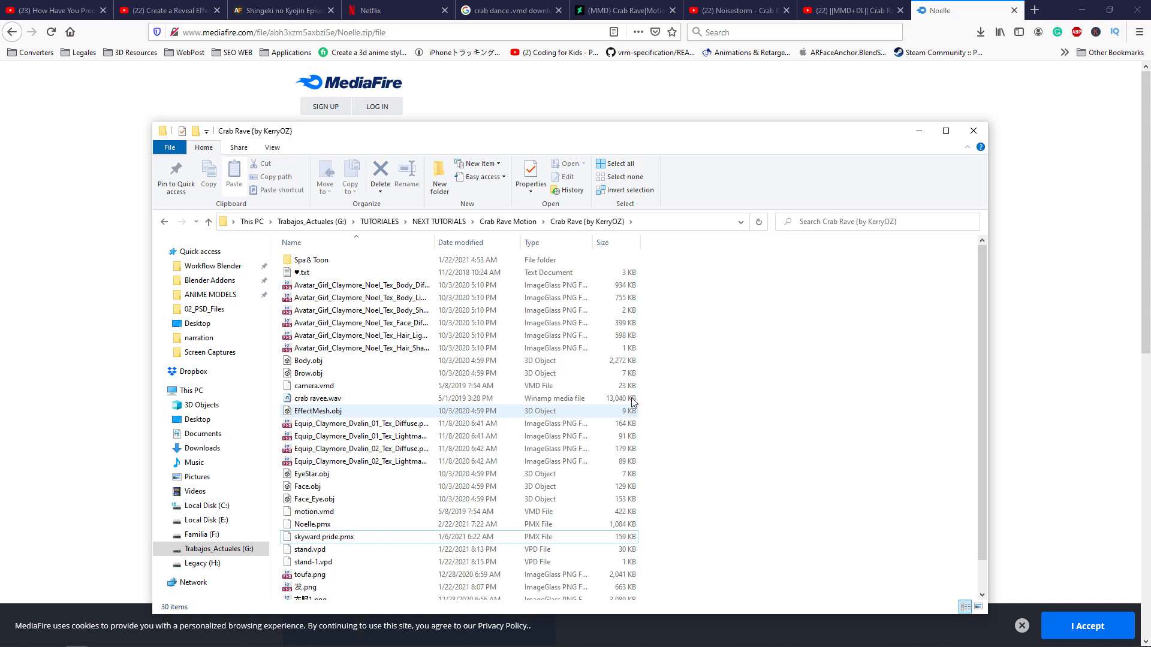
Step: Copy the full path of the Noelle Crab Rave folder
{"action": "left_click", "coordinate": [478, 221]}
{"action": "right_click", "coordinate": [478, 221]}
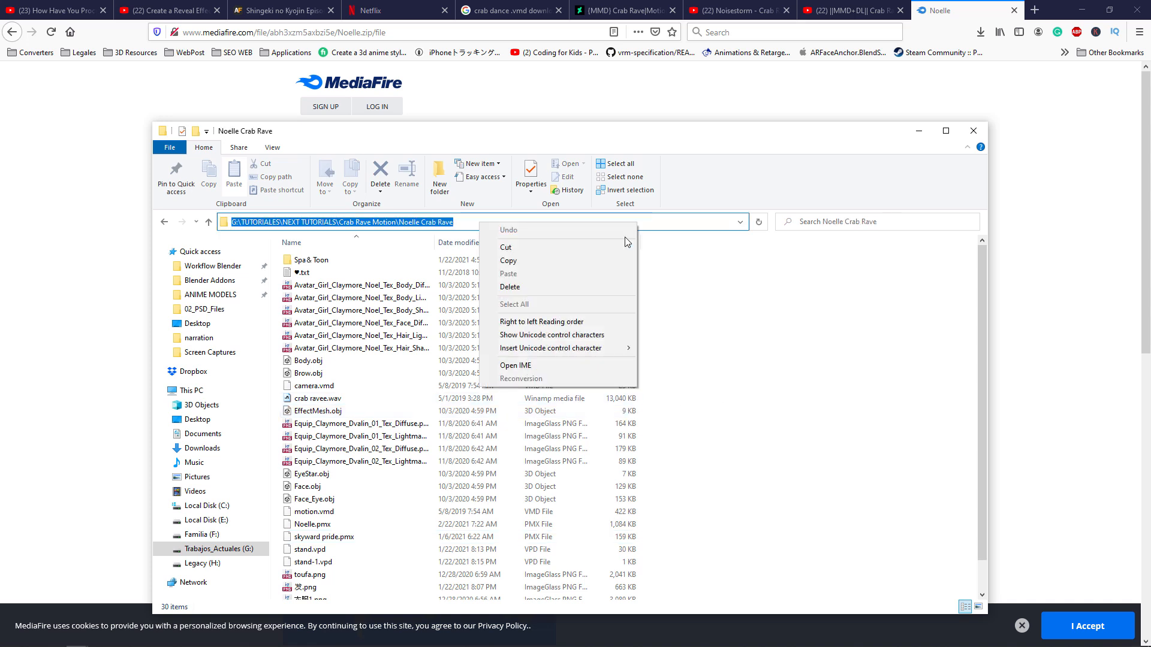
{"action": "left_click", "coordinate": [578, 264]}
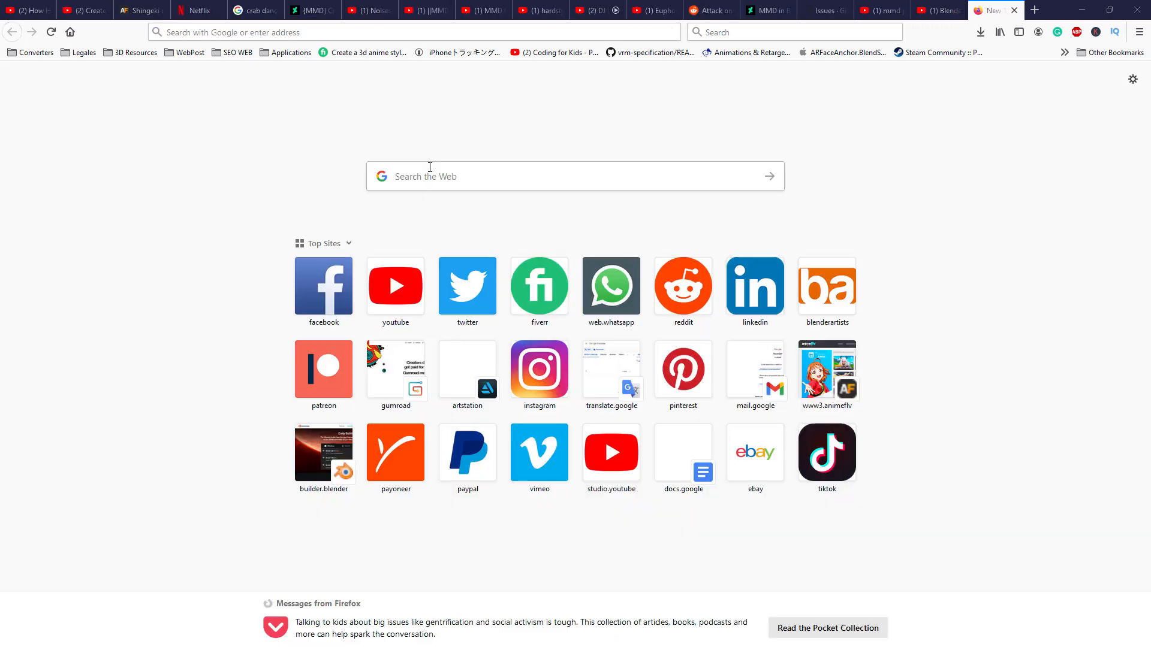
Step: Search the web for "blender powpurri addon" in Firefox
{"action": "left_click", "coordinate": [430, 167]}
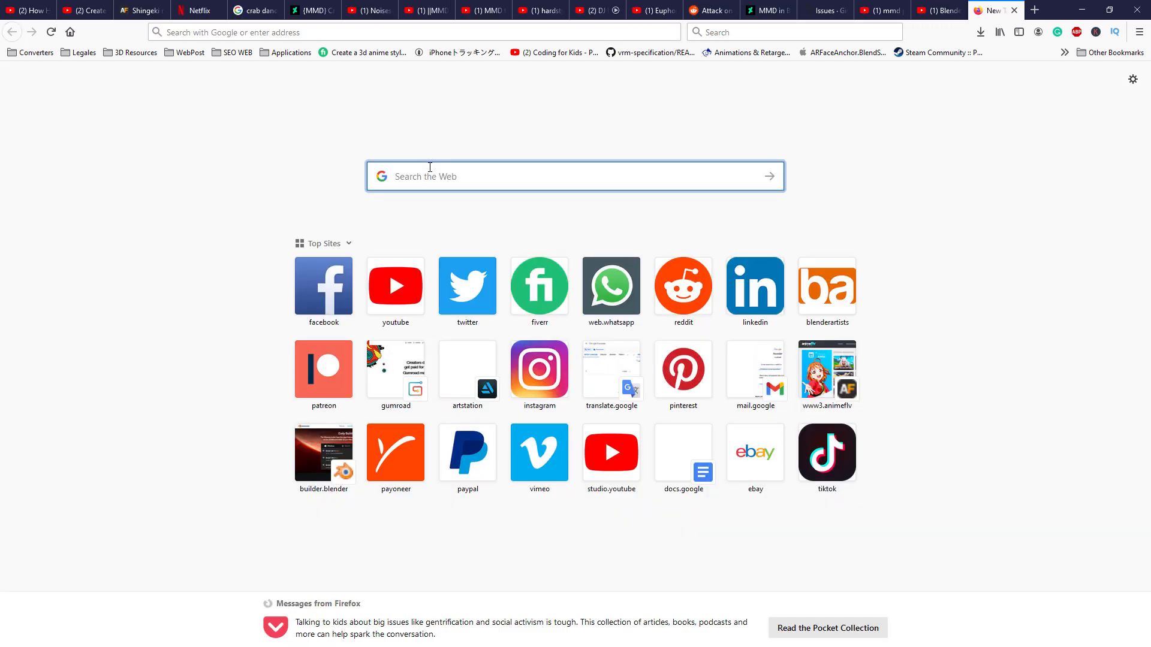
{"action": "type", "text": "blender powpurri"}
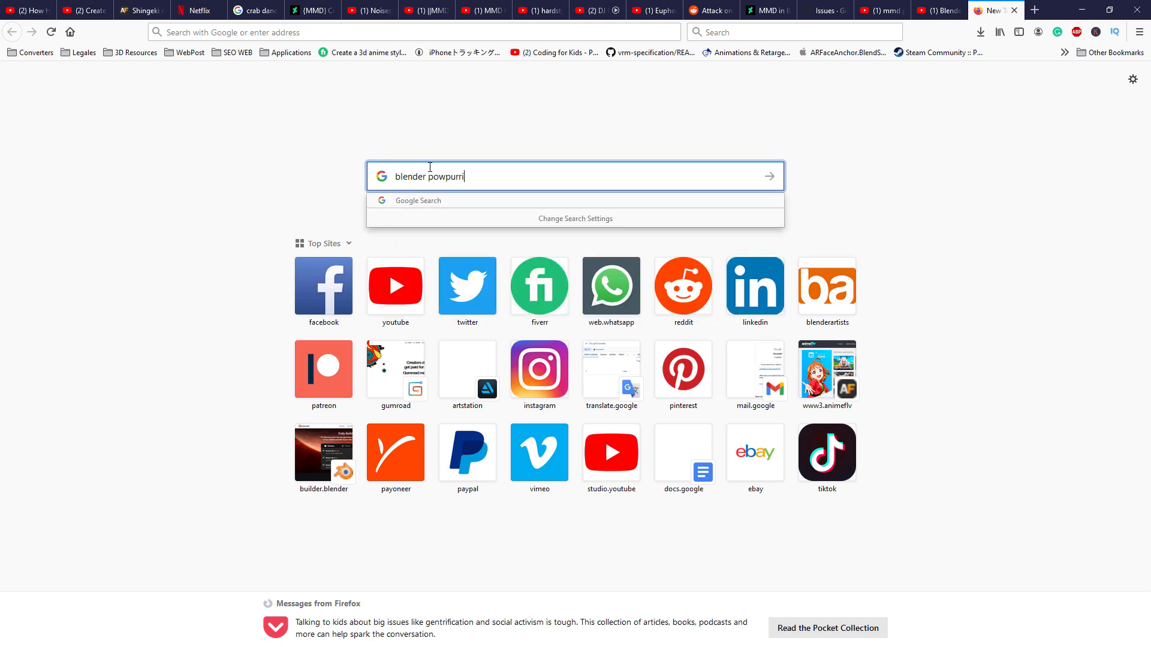
{"action": "type", "text": " addon"}
{"action": "key", "text": "Return"}
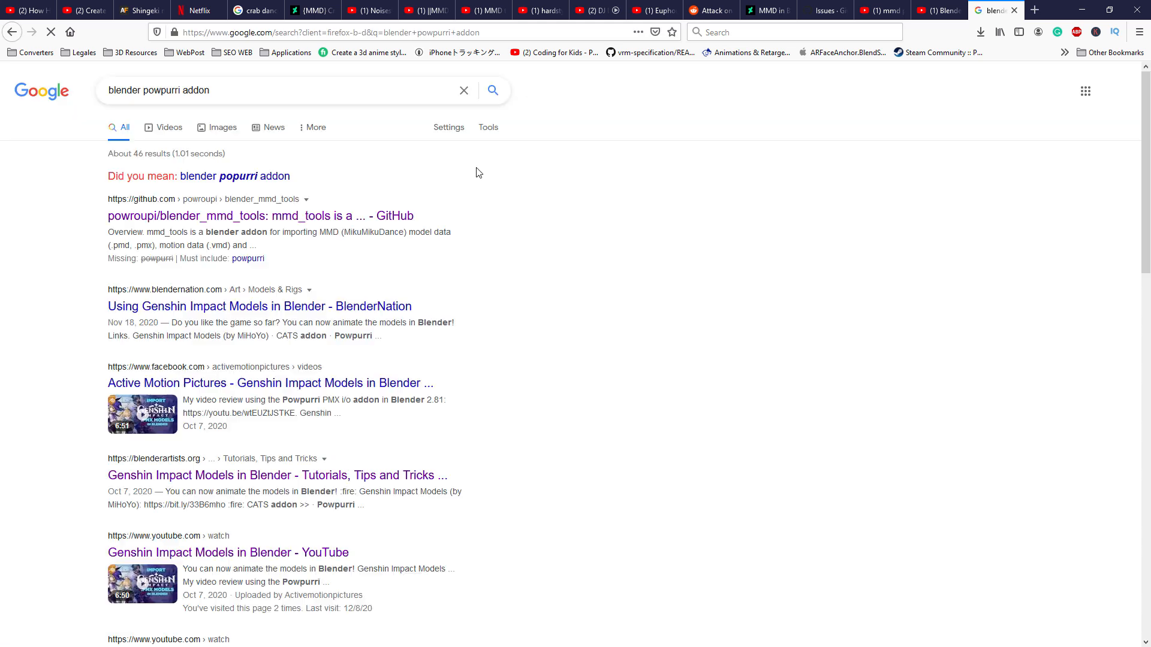
Step: Open the powroupi/blender_mmd_tools repository on GitHub and download its code as a ZIP, saving the file
{"action": "left_click", "coordinate": [154, 221]}
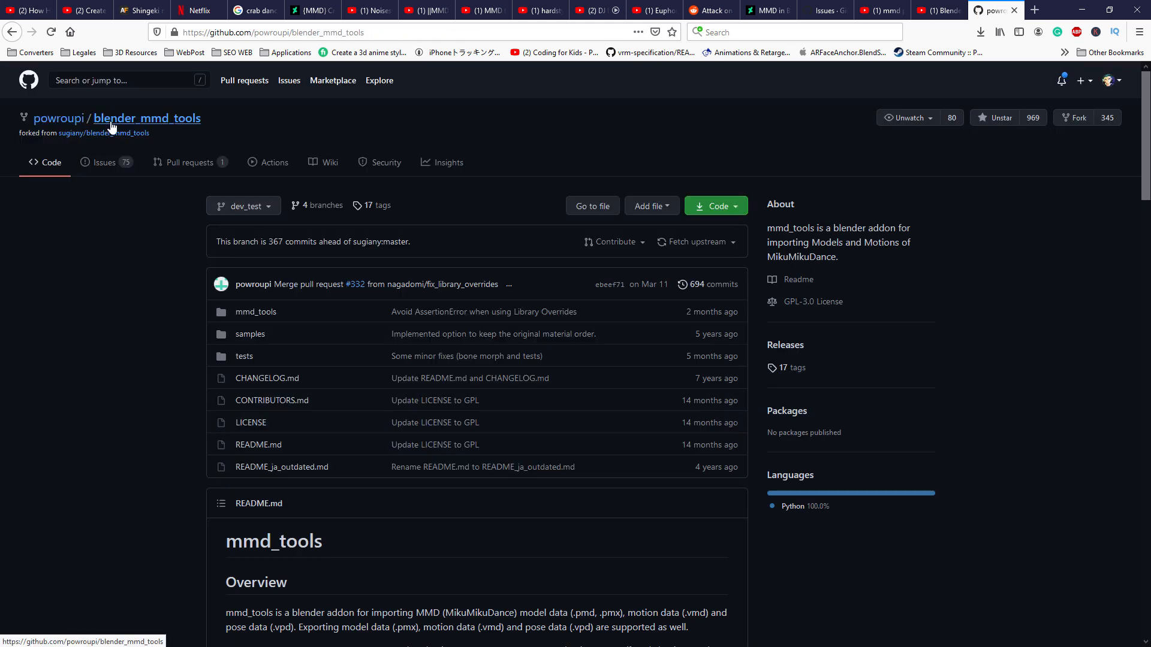
{"action": "left_click", "coordinate": [729, 214]}
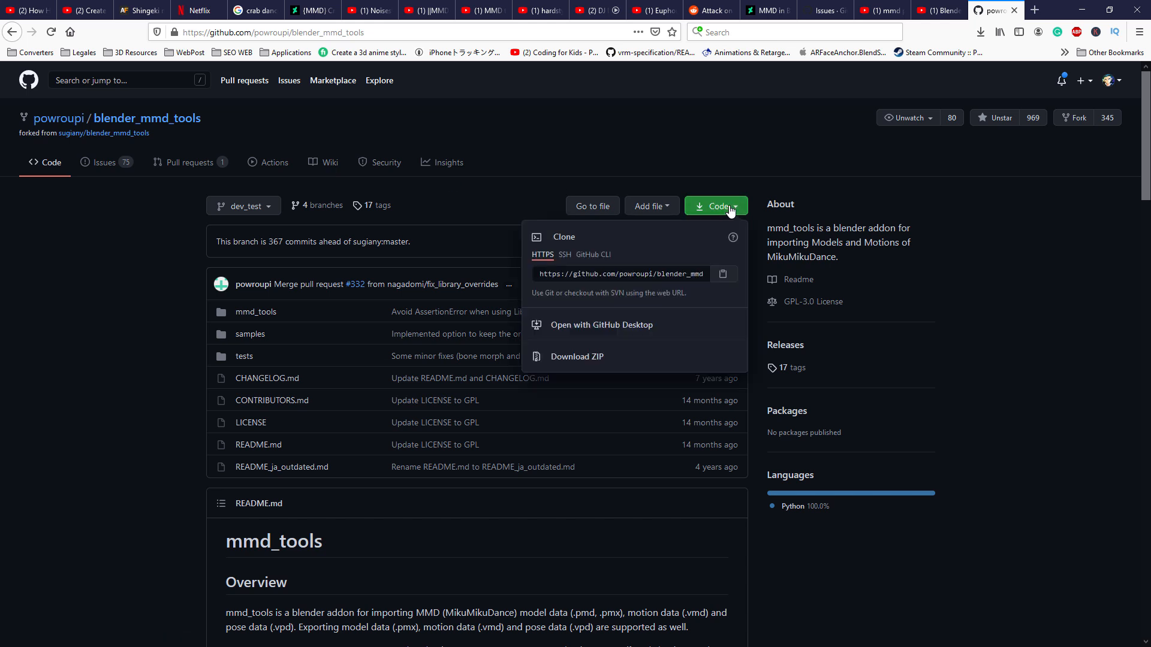
{"action": "left_click", "coordinate": [595, 358]}
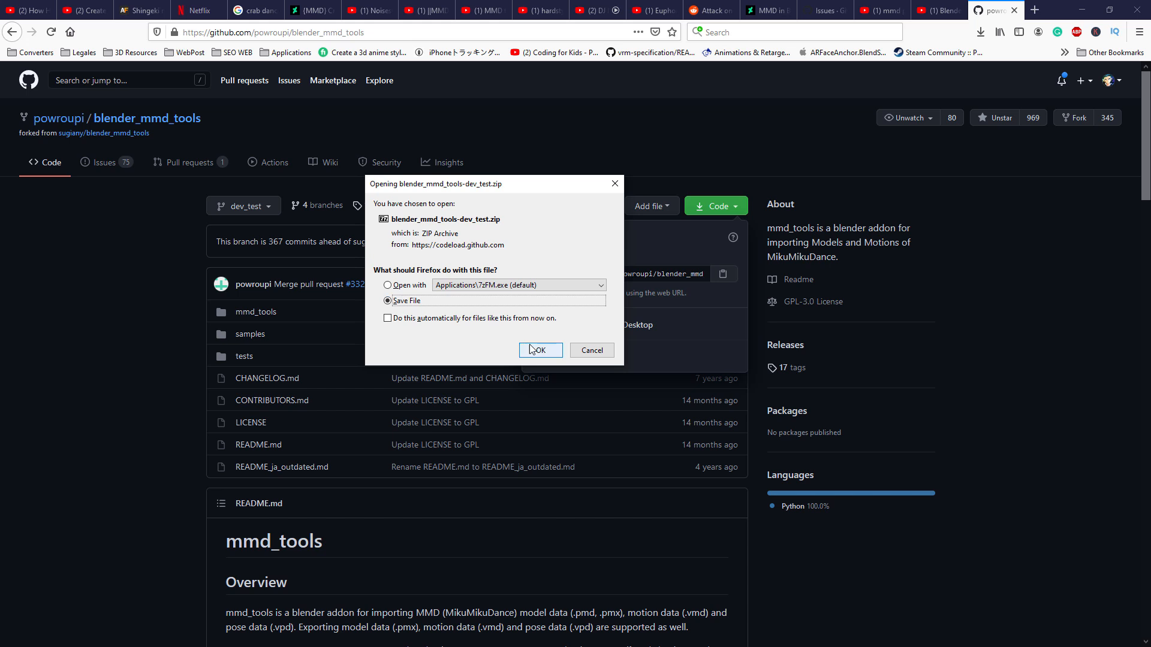
{"action": "left_click", "coordinate": [540, 350]}
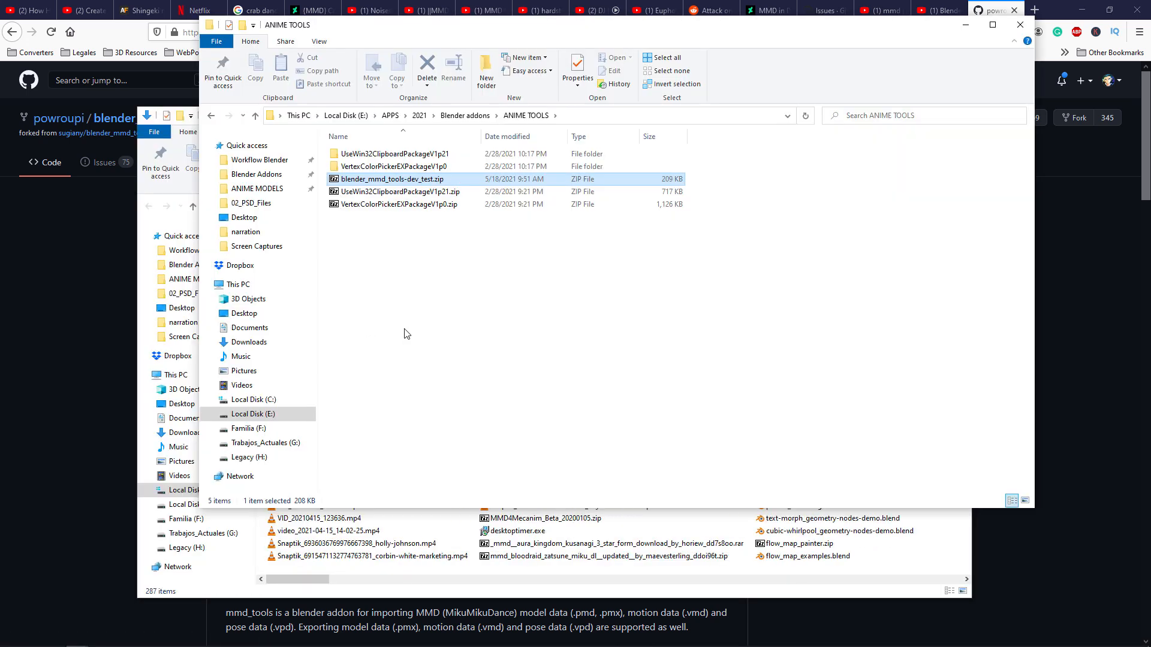
Step: Switch to Blender and try to install blender_mmd_tools-dev_test.zip from E:\APPS\2021\Blender addons\ANIME TOOLS as an add-on
{"action": "left_click", "coordinate": [584, 116]}
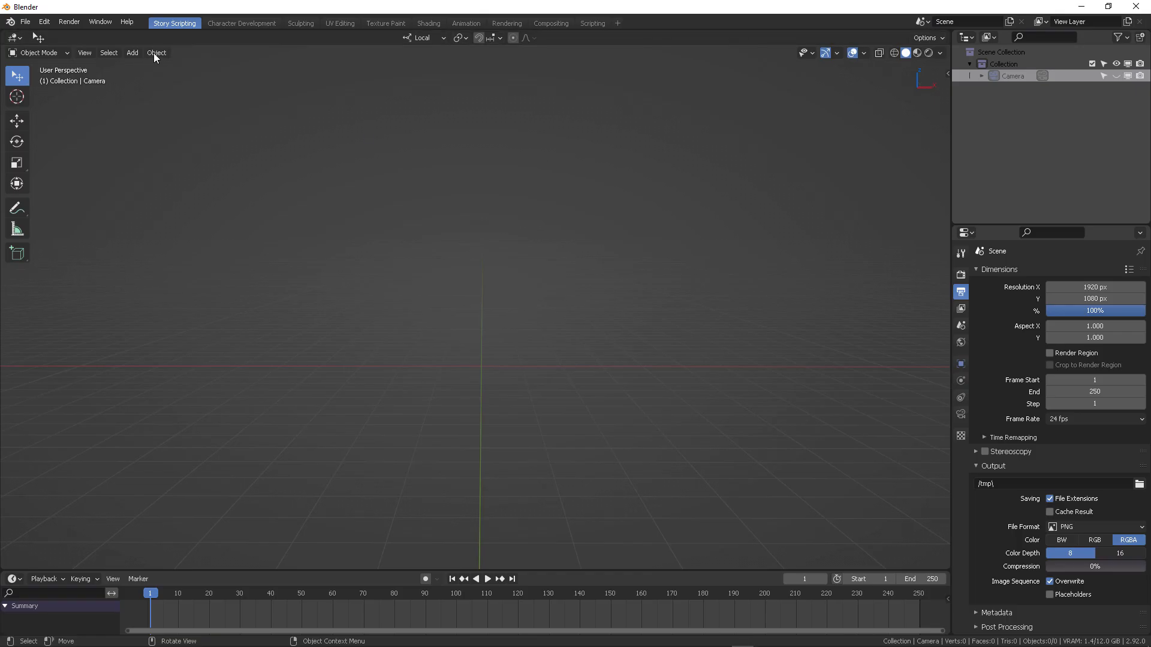
{"action": "left_click", "coordinate": [45, 23]}
{"action": "left_click", "coordinate": [78, 205]}
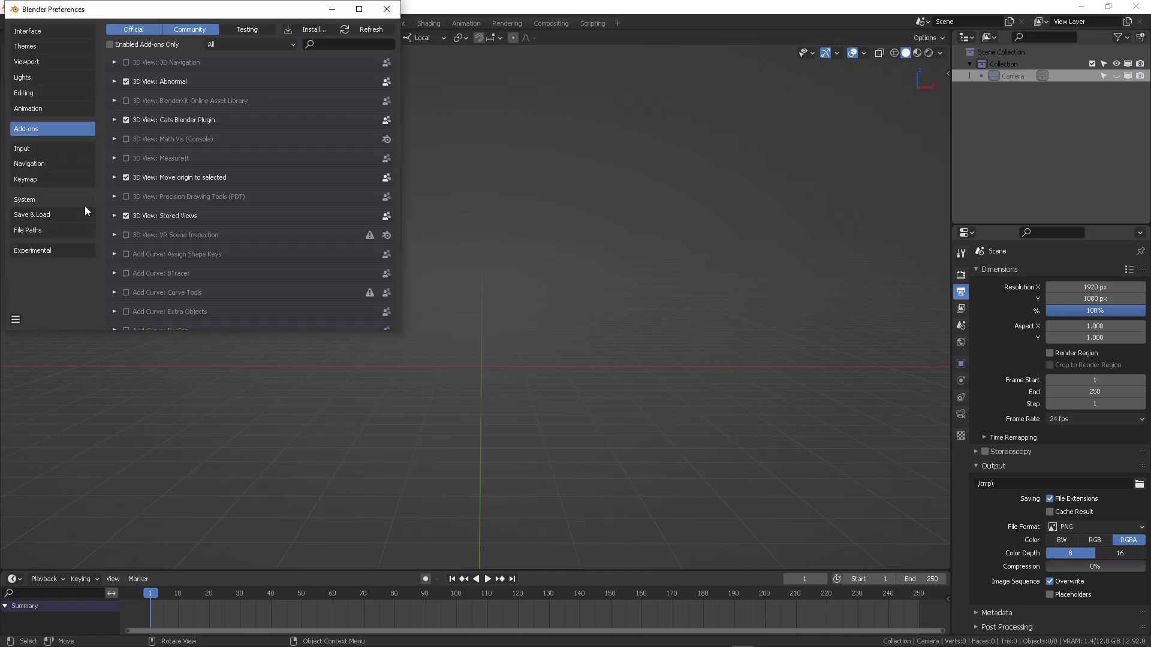
{"action": "left_click_drag", "start_coordinate": [255, 9], "coordinate": [466, 84]}
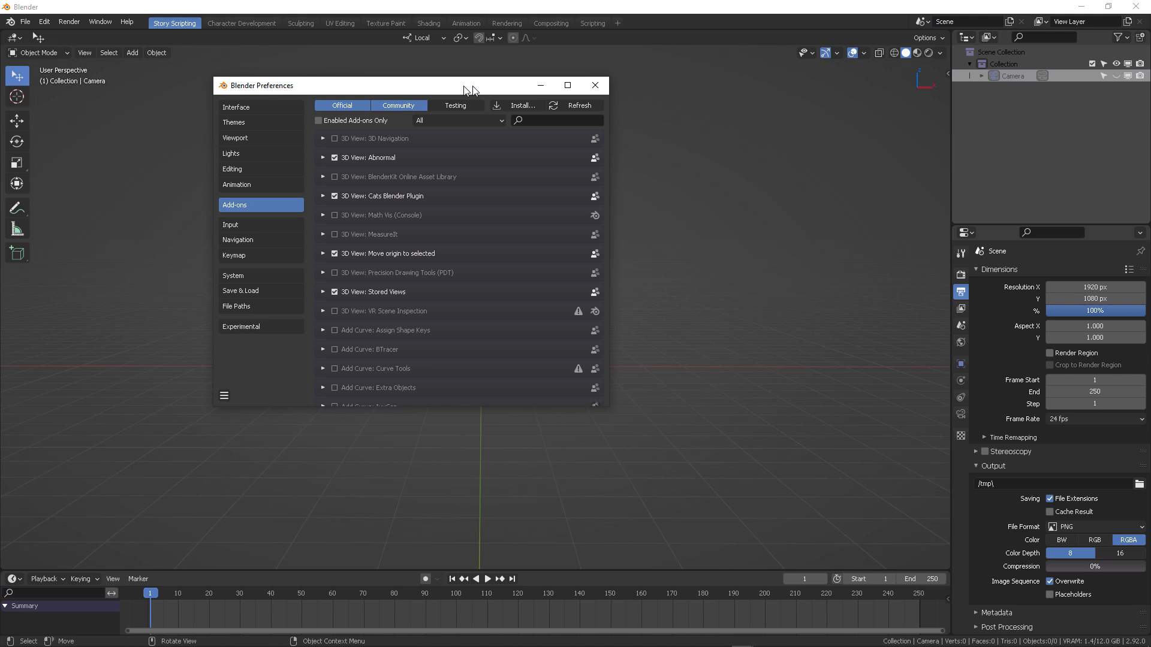
{"action": "left_click", "coordinate": [522, 106]}
{"action": "left_click", "coordinate": [484, 32]}
{"action": "type", "text": "E:\\APPS\\2021\\Blender addons\\ANIME TOOLS\\"}
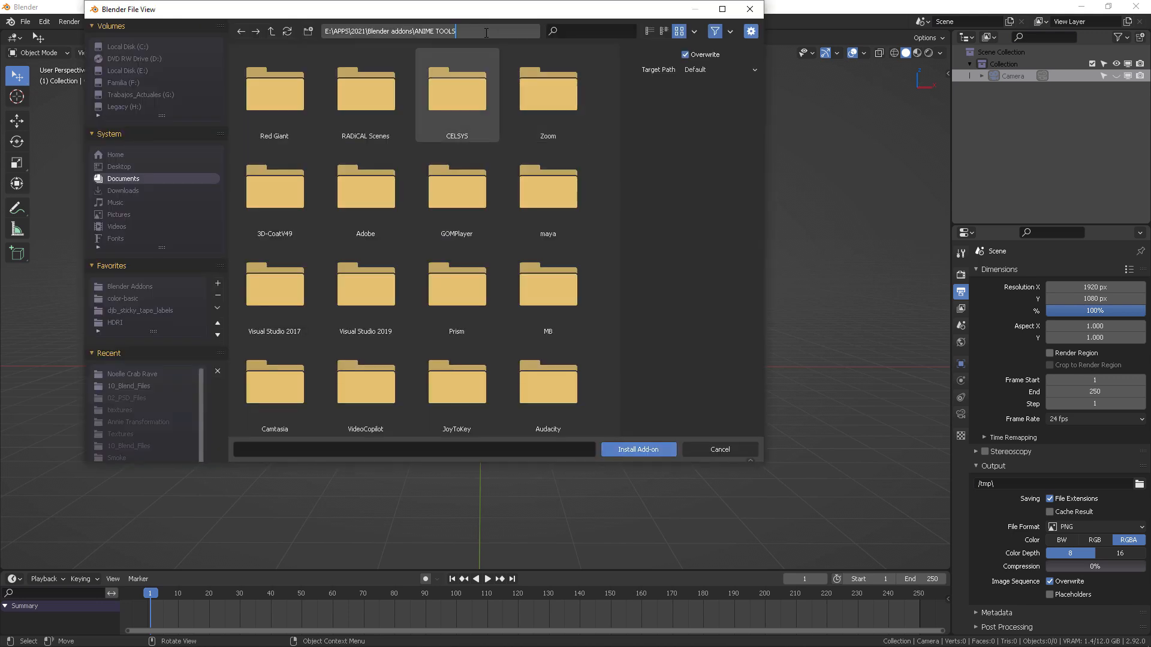
{"action": "key", "text": "Return"}
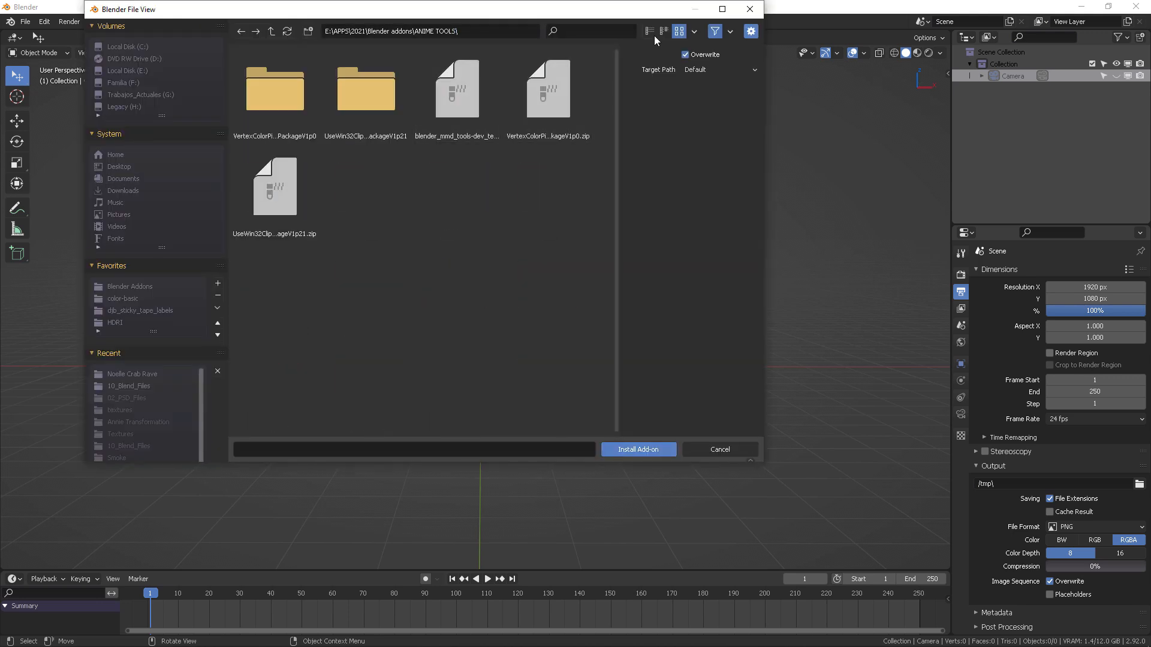
{"action": "left_click", "coordinate": [452, 109]}
{"action": "left_click", "coordinate": [653, 448]}
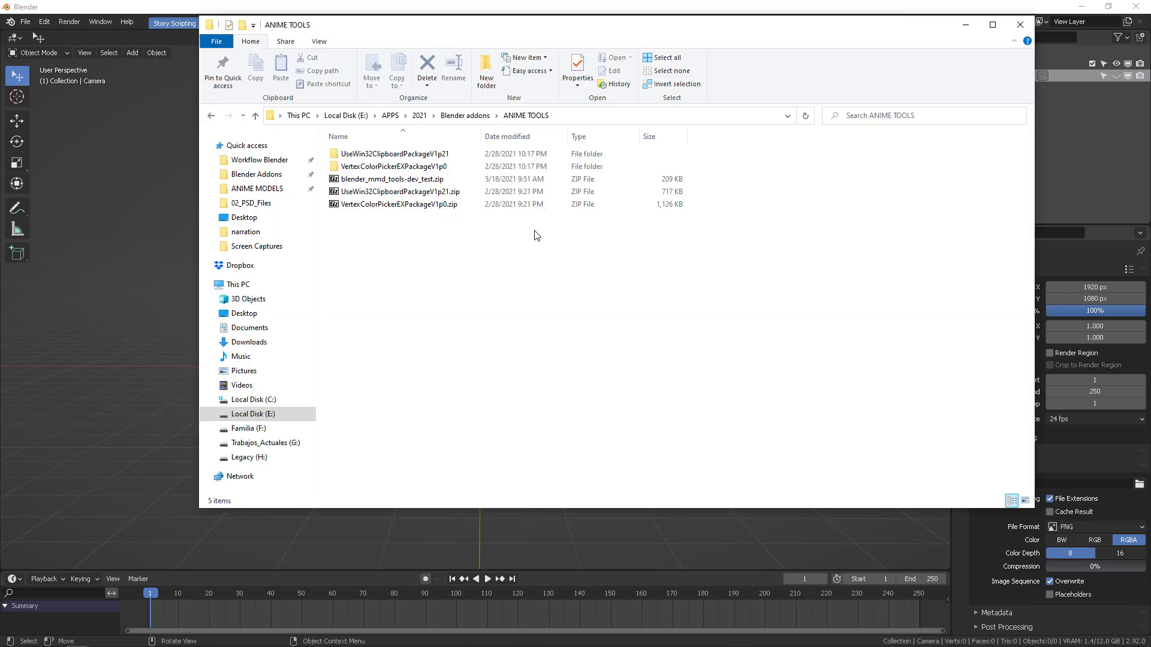
Step: In File Explorer, extract blender_mmd_tools-dev_test.zip into its own blender_mmd_tools-dev_test folder with 7-Zip
{"action": "left_click", "coordinate": [404, 180]}
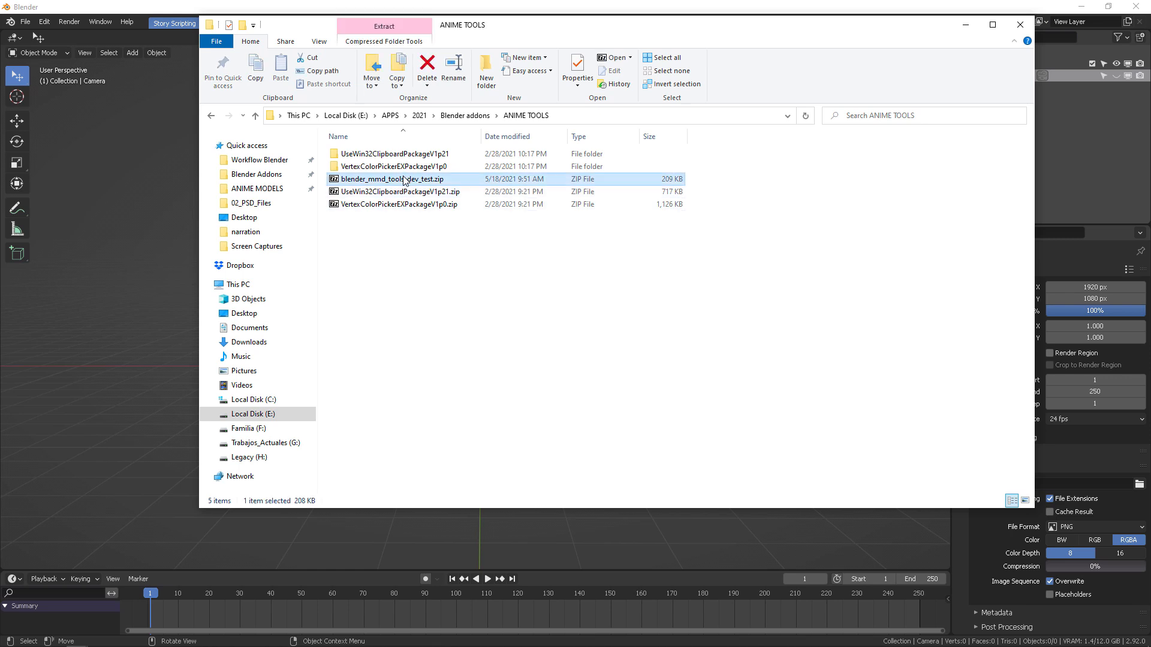
{"action": "right_click", "coordinate": [406, 180]}
{"action": "mouse_move", "coordinate": [340, 226]}
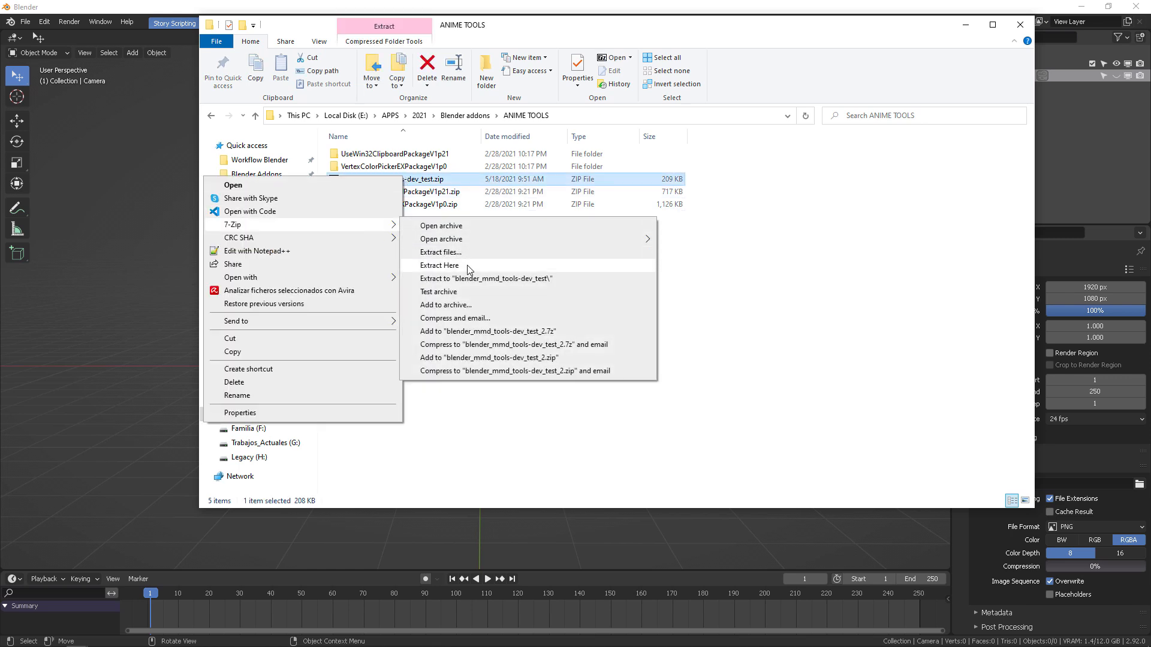
{"action": "left_click", "coordinate": [496, 279]}
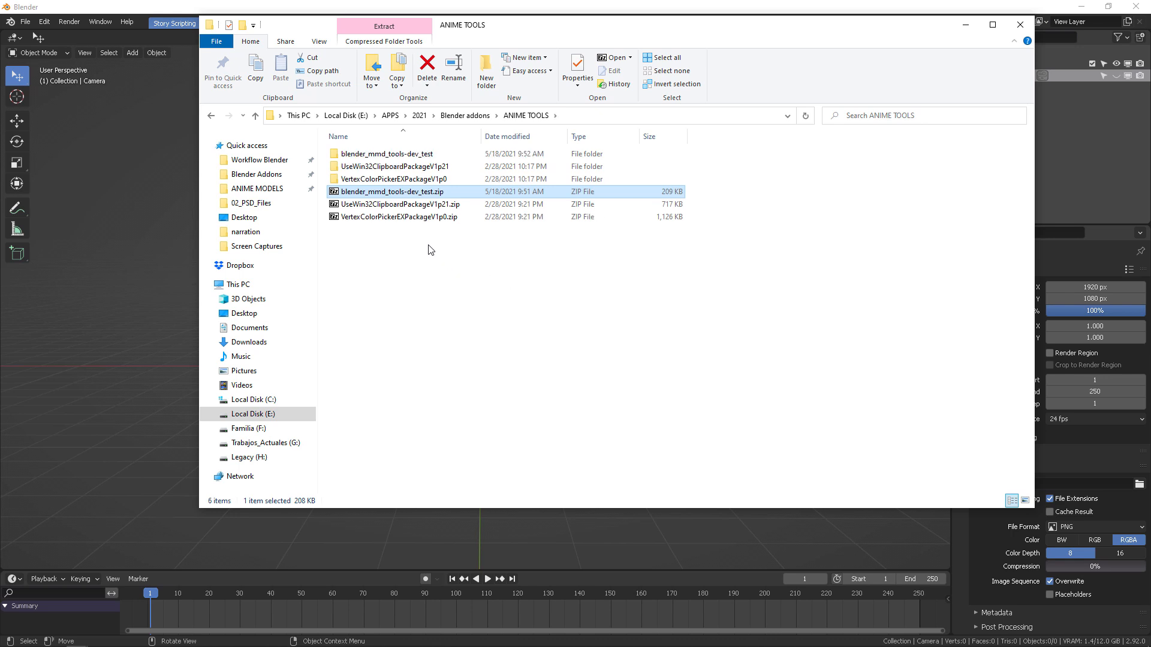
Step: Inside the extracted blender_mmd_tools-dev_test folder, compress the mmd_tools folder into mmd_tools.zip with 7-Zip
{"action": "double_click", "coordinate": [396, 154]}
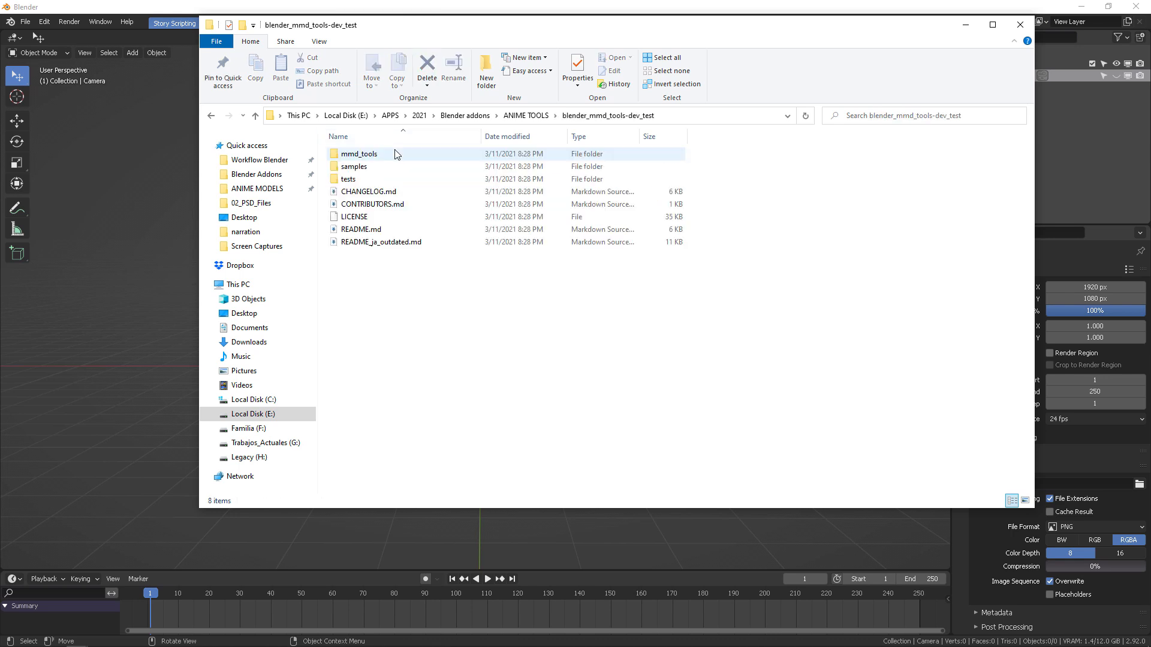
{"action": "left_click", "coordinate": [363, 157]}
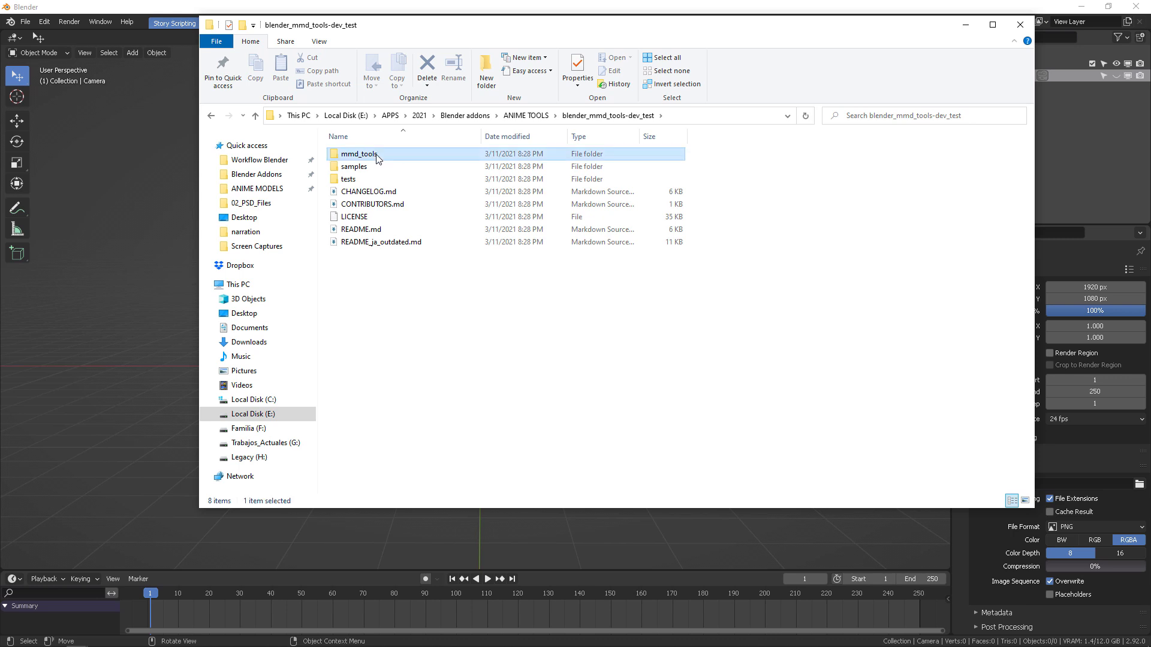
{"action": "double_click", "coordinate": [371, 157]}
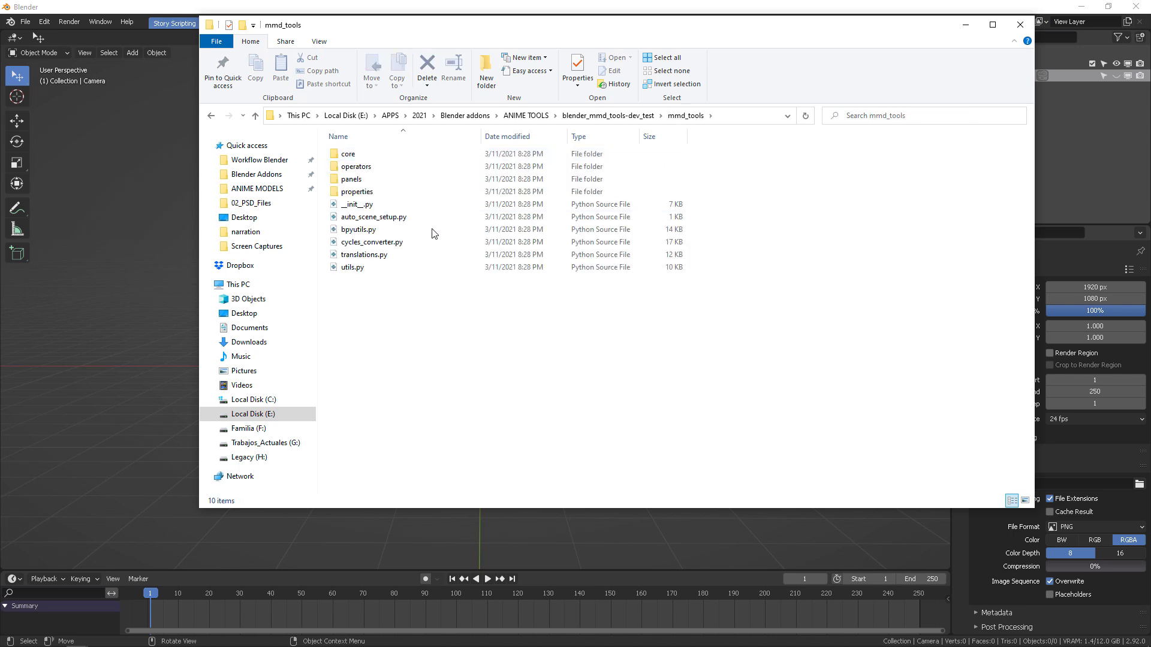
{"action": "left_click", "coordinate": [575, 123]}
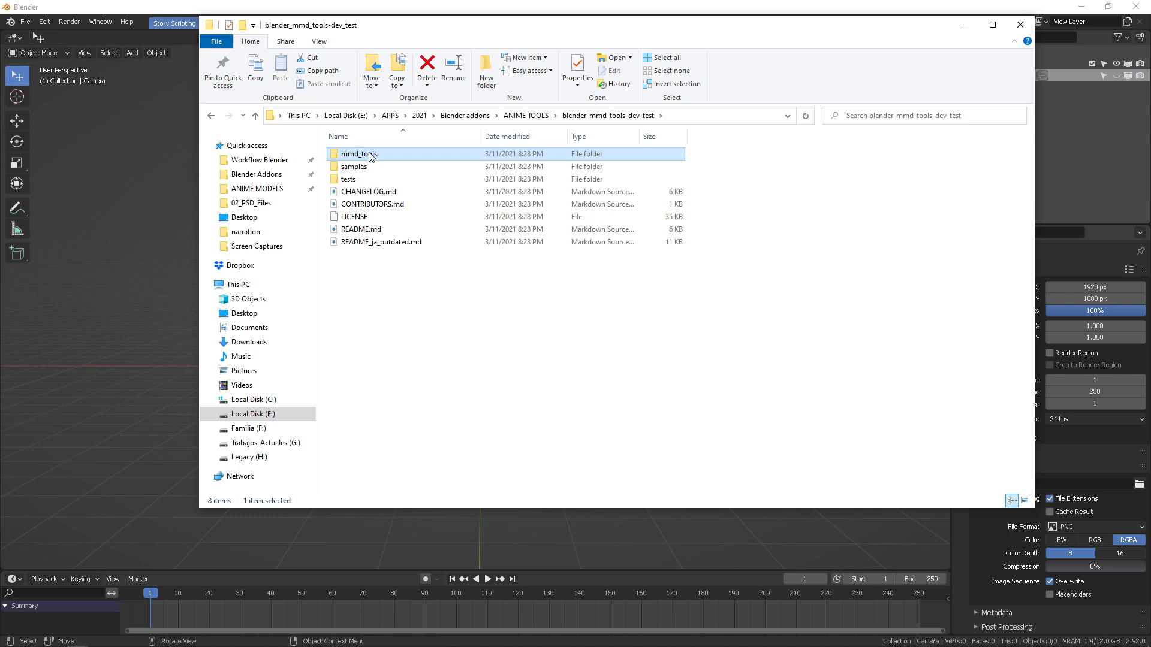
{"action": "right_click", "coordinate": [371, 158]}
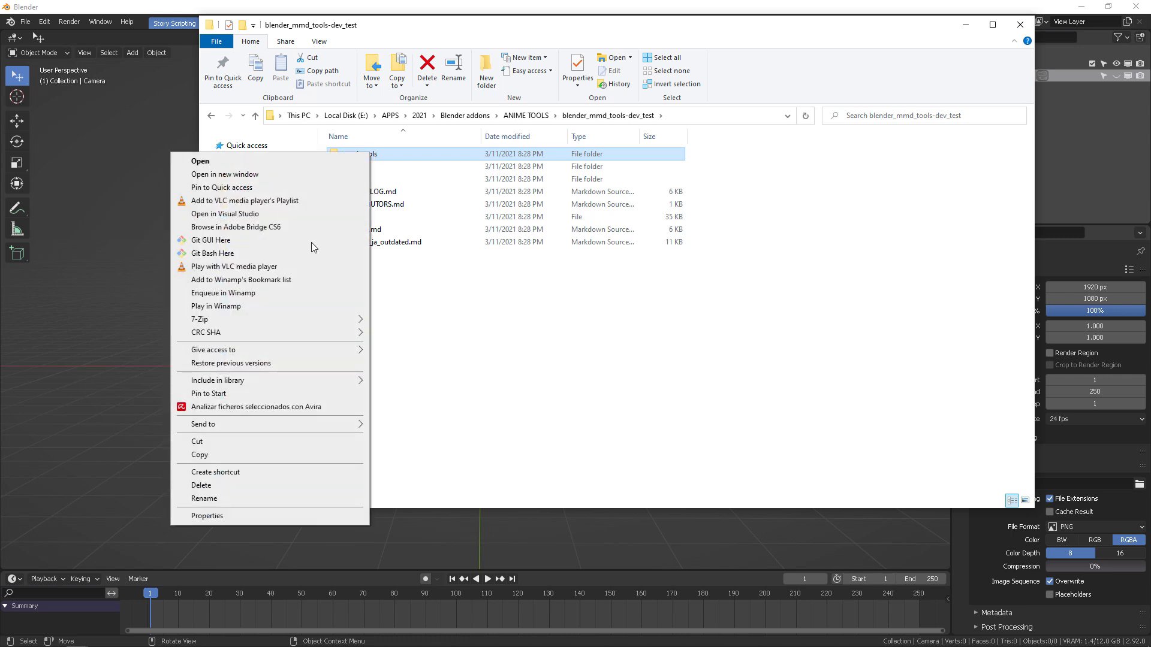
{"action": "mouse_move", "coordinate": [289, 321]}
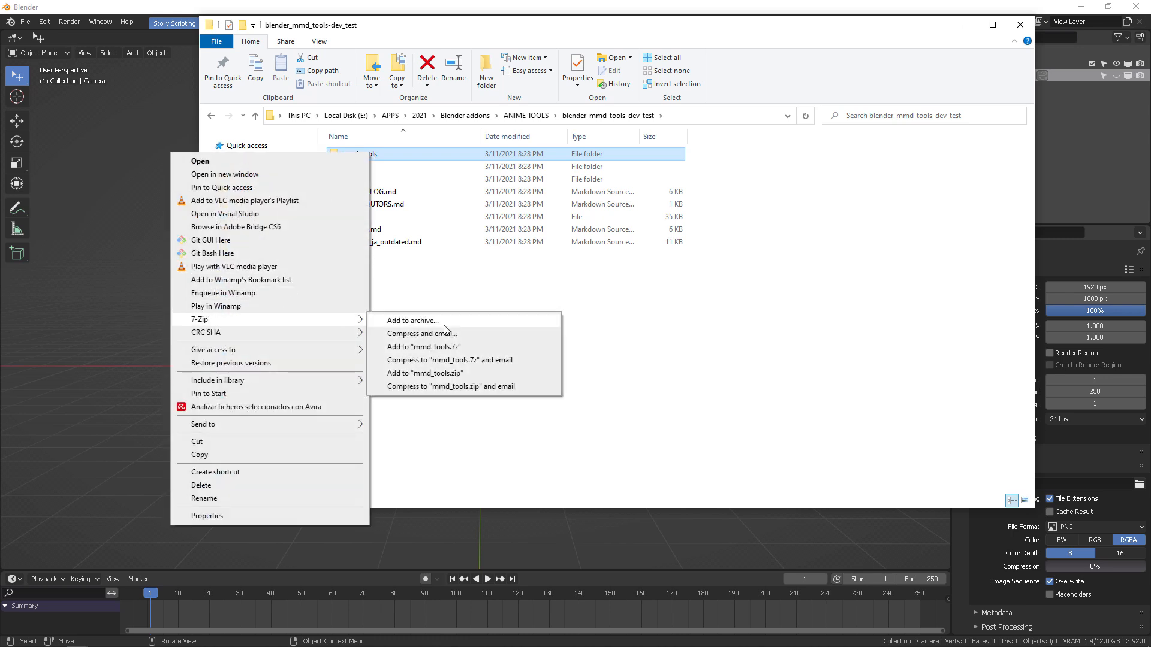
{"action": "left_click", "coordinate": [456, 378]}
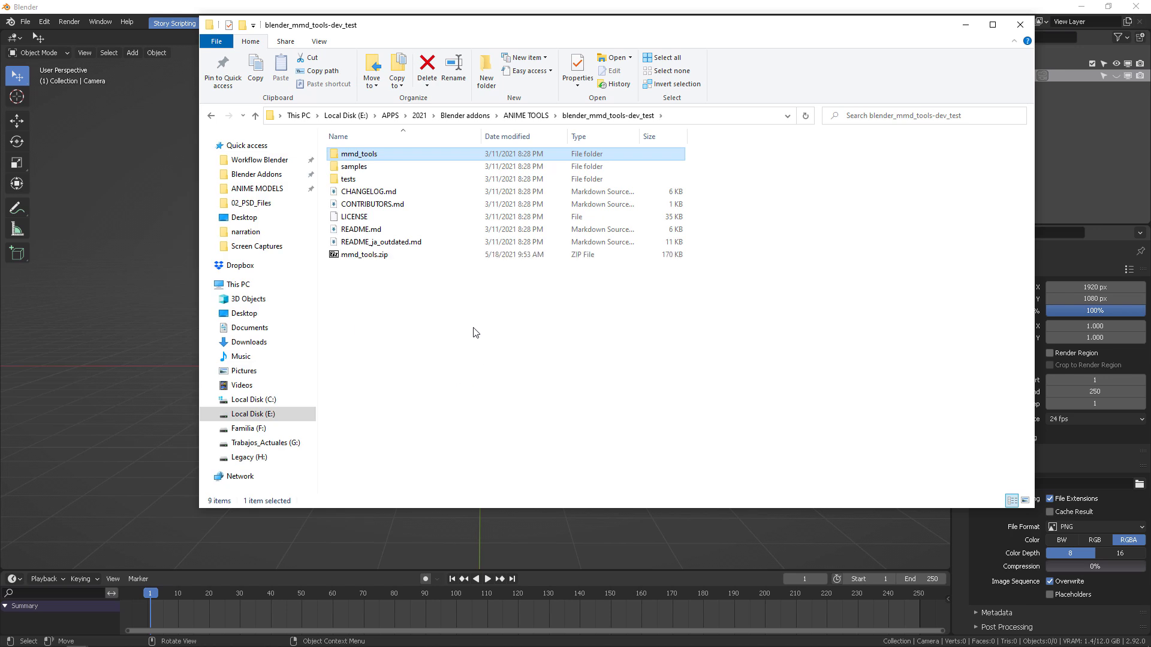
Step: Delete every file and folder in blender_mmd_tools-dev_test except mmd_tools.zip
{"action": "left_click", "coordinate": [360, 170]}
{"action": "left_click_drag", "start_coordinate": [362, 180], "coordinate": [363, 242]}
{"action": "left_click", "coordinate": [364, 242], "text": "ctrl"}
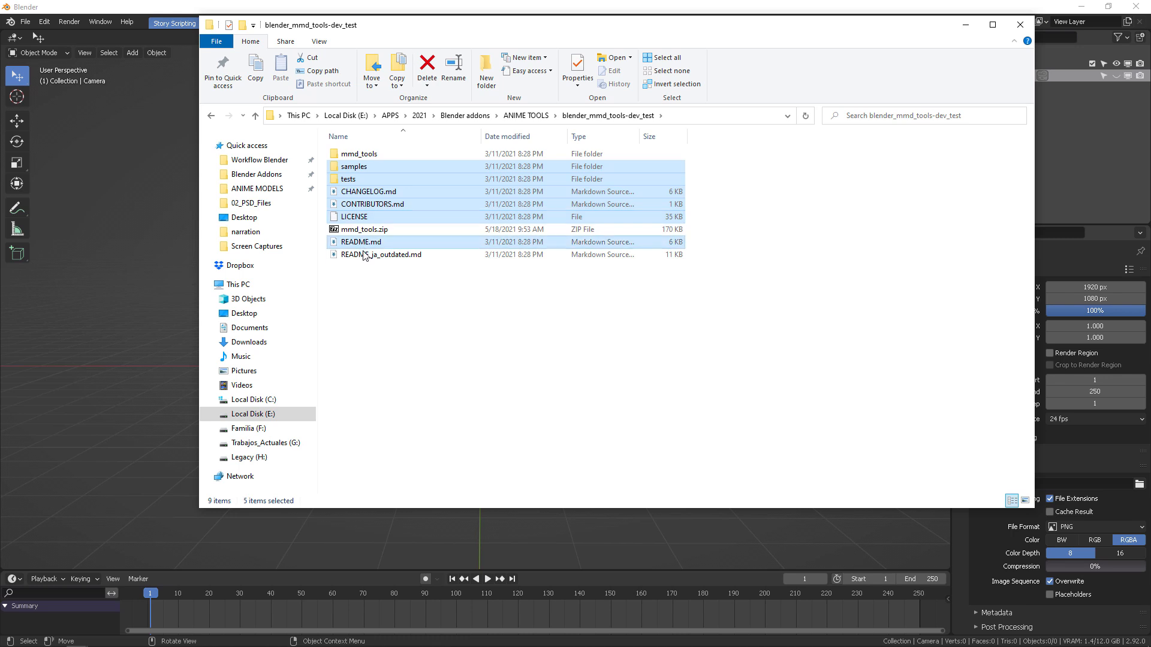
{"action": "left_click", "coordinate": [417, 256], "text": "ctrl"}
{"action": "left_click", "coordinate": [413, 155], "text": "ctrl"}
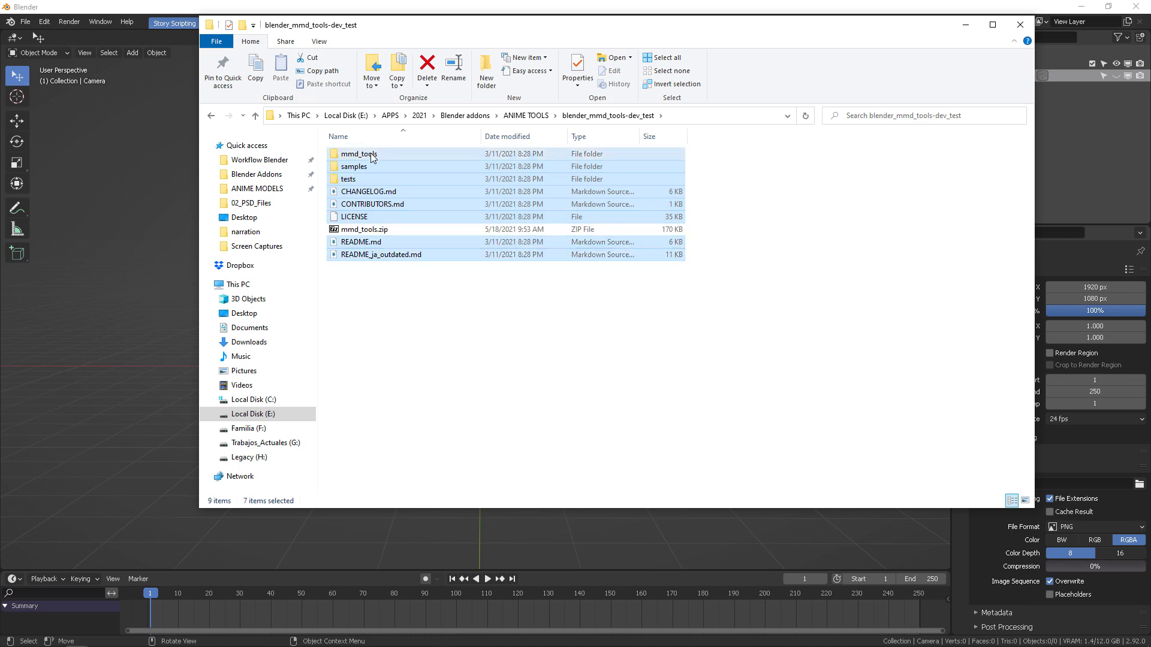
{"action": "key", "text": "Delete"}
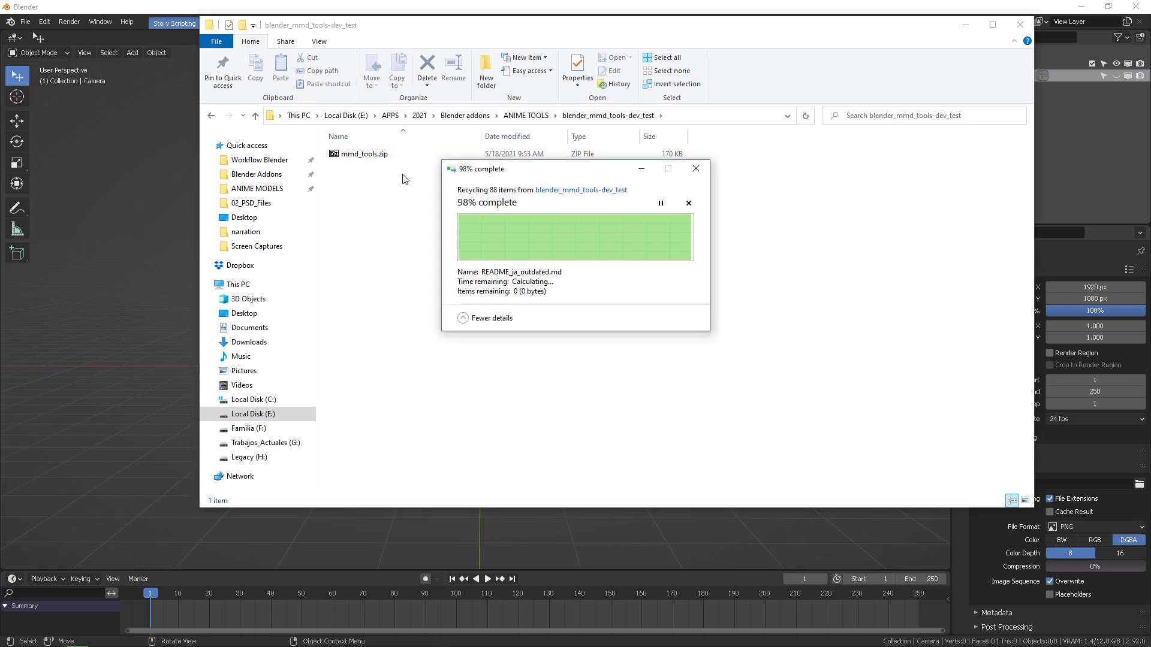
Step: Move mmd_tools.zip from blender_mmd_tools-dev_test up into the ANIME TOOLS folder
{"action": "left_click", "coordinate": [377, 156]}
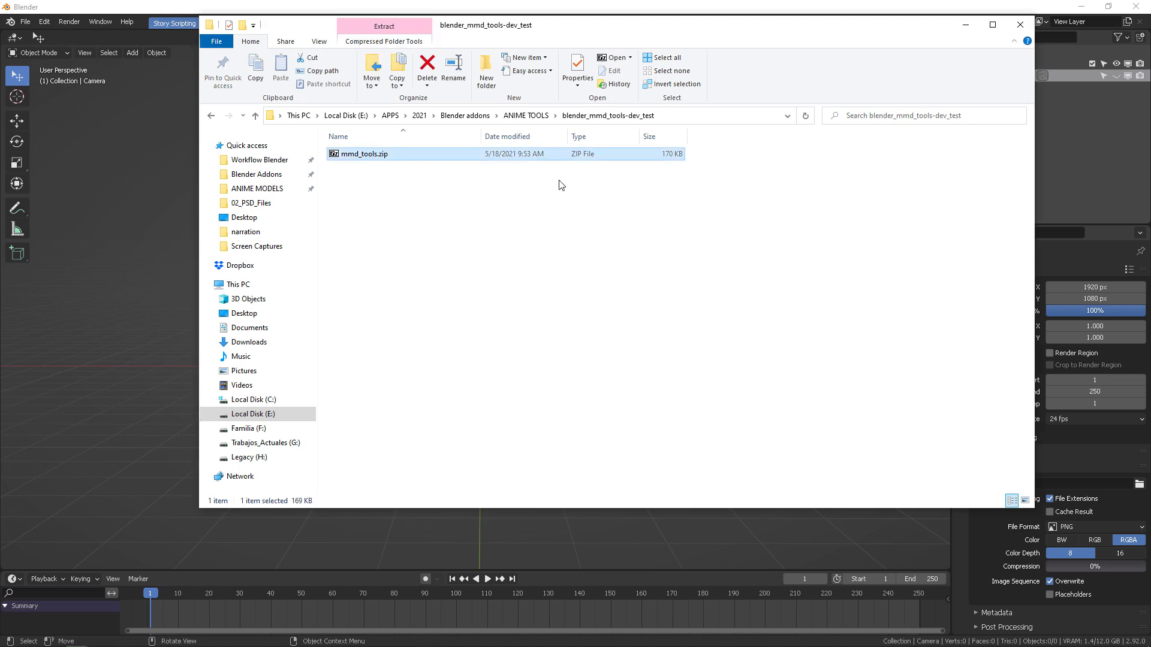
{"action": "left_click", "coordinate": [526, 115]}
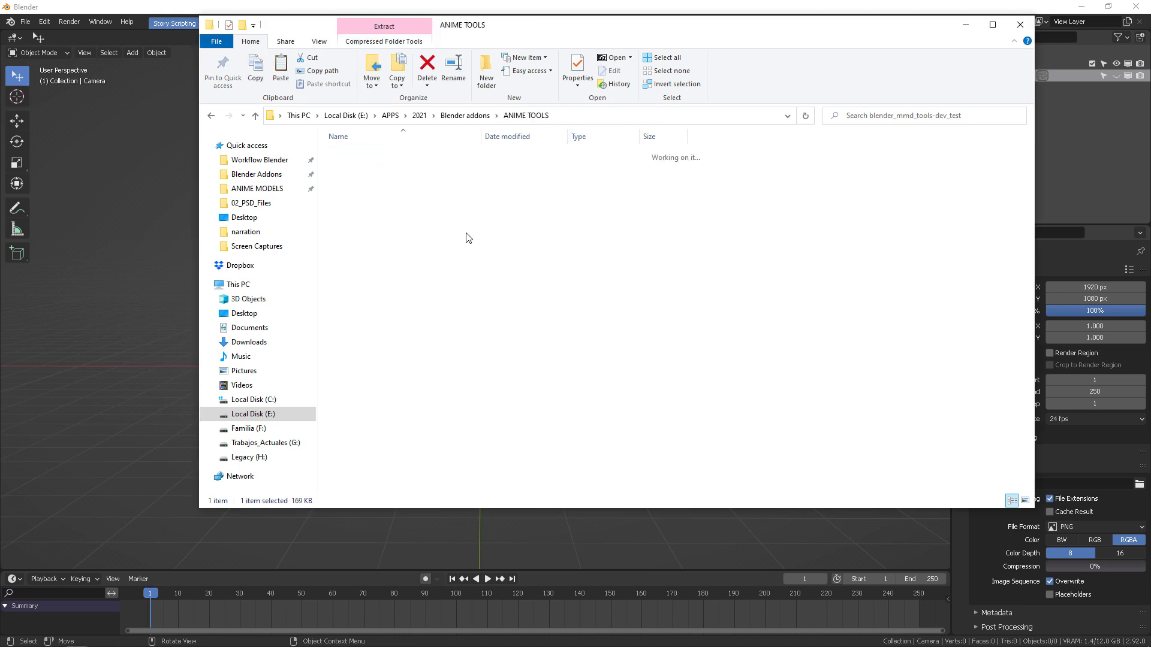
{"action": "right_click", "coordinate": [404, 251]}
{"action": "left_click", "coordinate": [342, 333]}
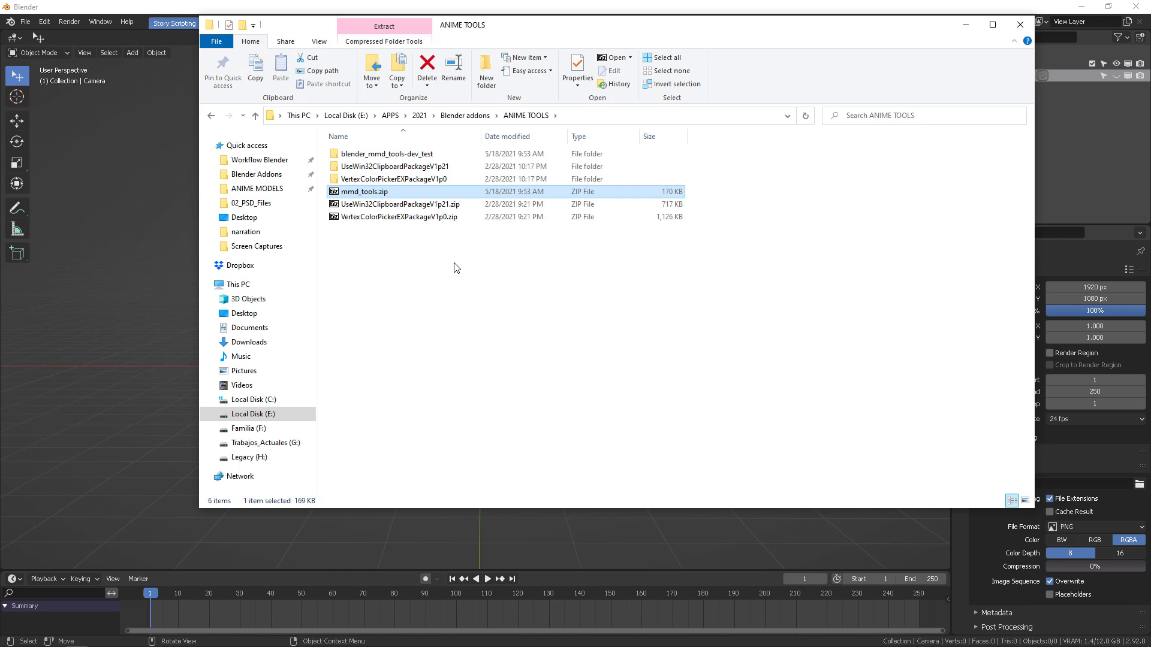
Step: Delete the leftover blender_mmd_tools-dev_test folder from ANIME TOOLS and select mmd_tools.zip
{"action": "left_click", "coordinate": [431, 155]}
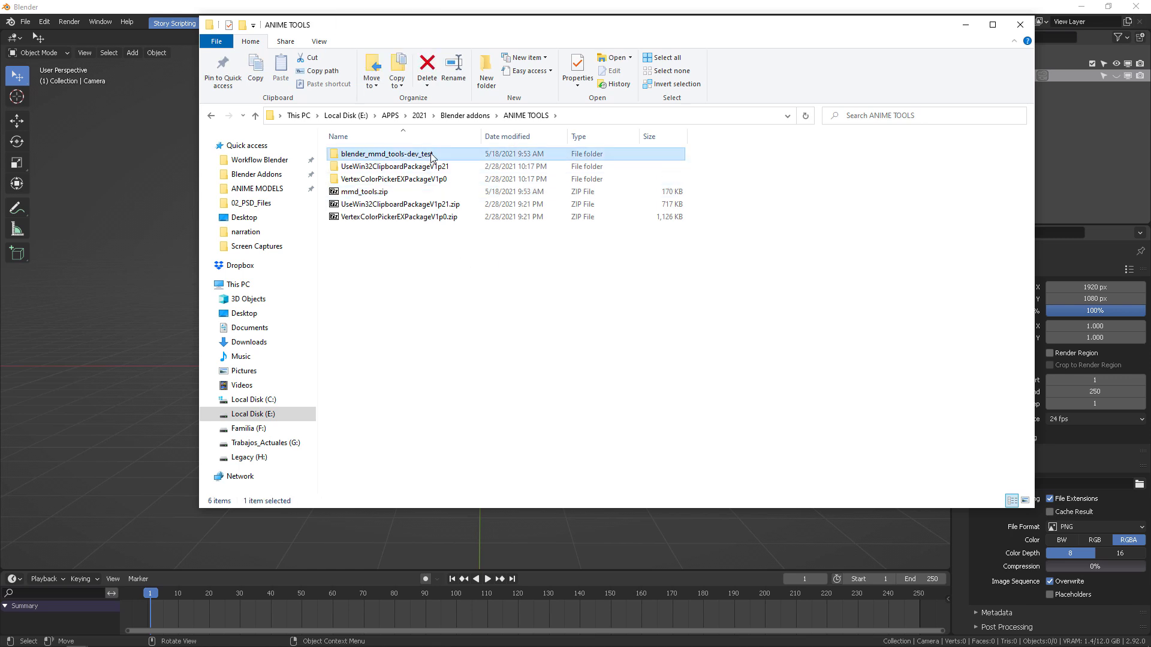
{"action": "key", "text": "Delete"}
{"action": "left_click", "coordinate": [379, 179]}
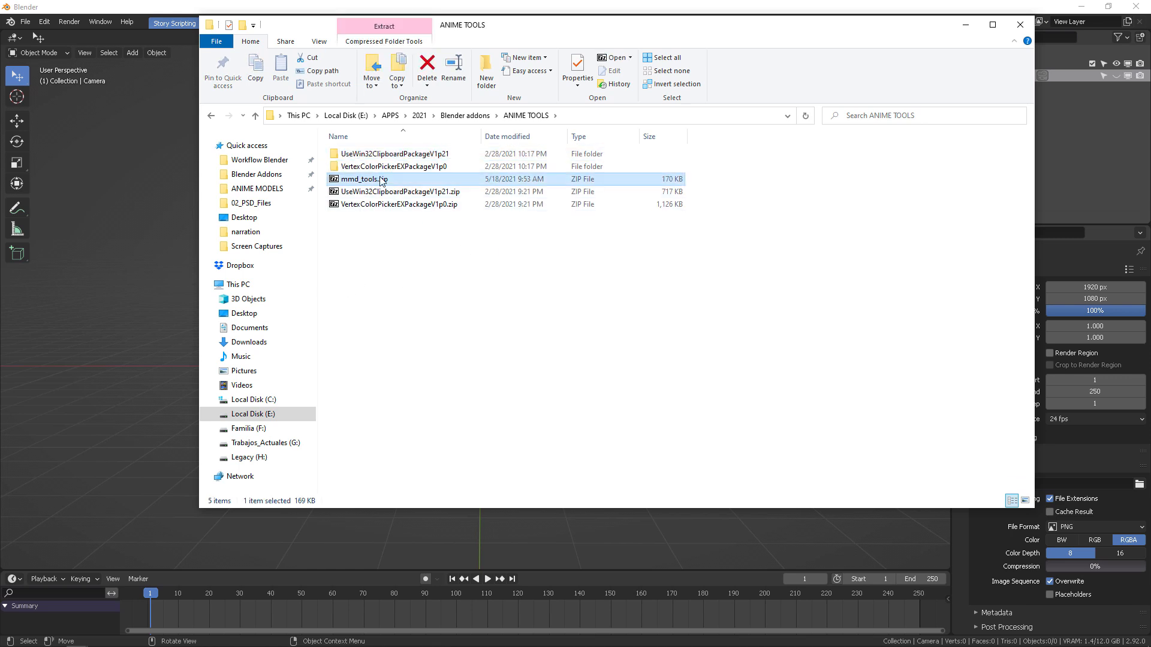
Step: Copy the ANIME TOOLS path, switch to Blender and point its add-on installer to E:\APPS\2021\Blender addons\ANIME TOOLS
{"action": "left_click", "coordinate": [579, 120]}
{"action": "left_click", "coordinate": [147, 4]}
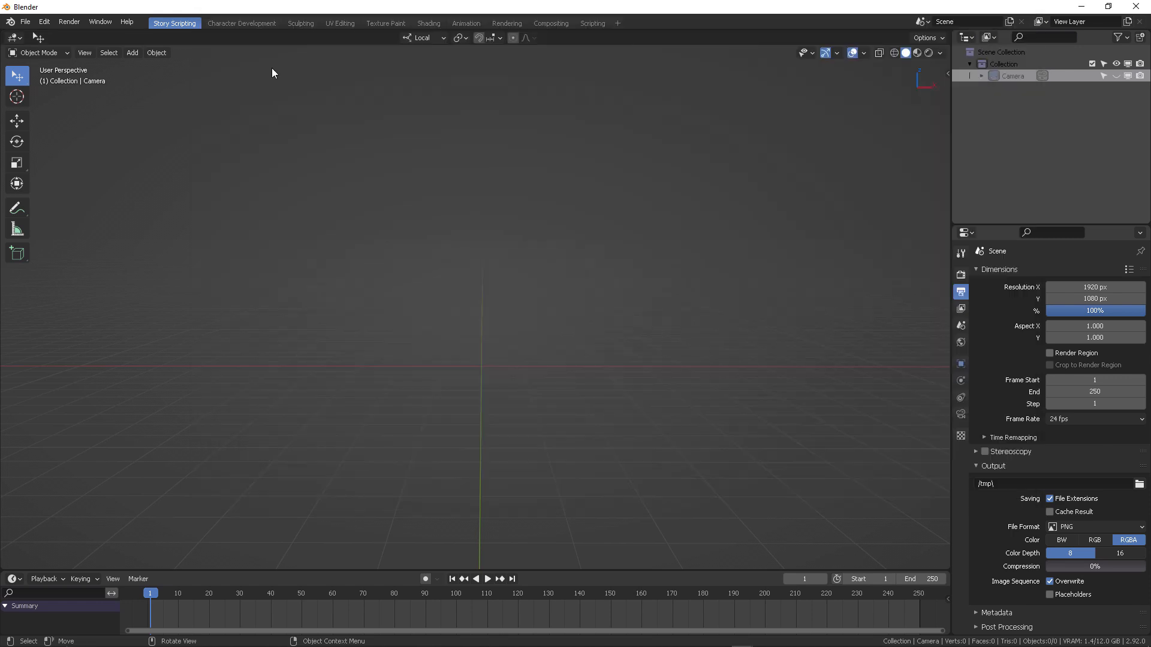
{"action": "left_click", "coordinate": [44, 22]}
{"action": "left_click", "coordinate": [73, 205]}
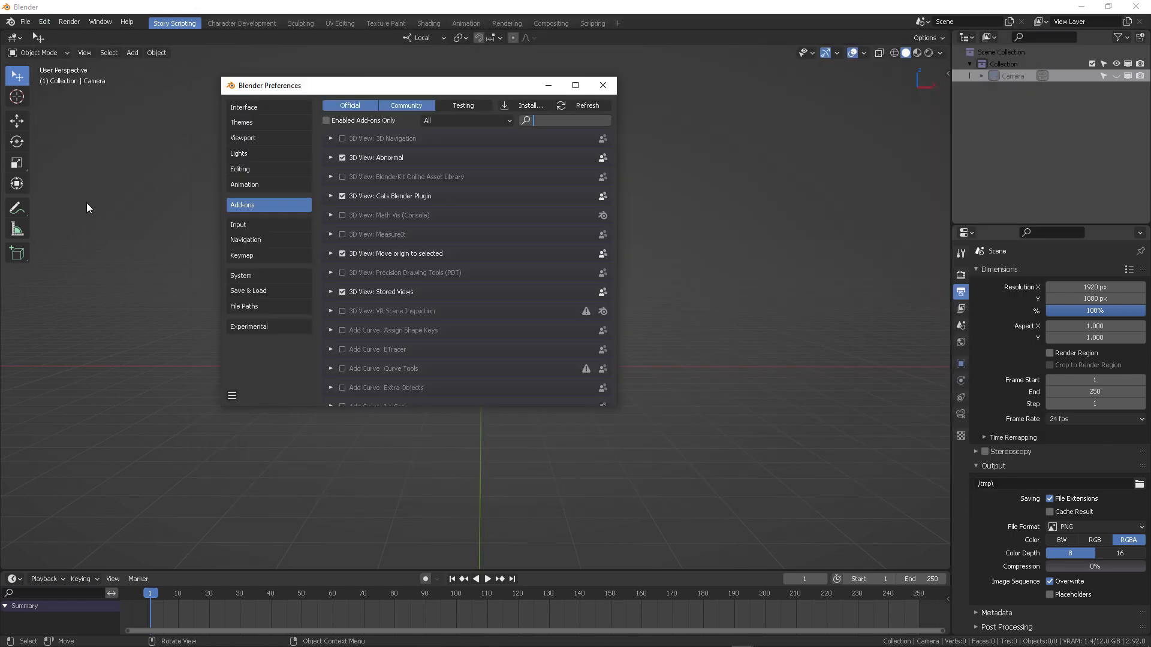
{"action": "left_click", "coordinate": [530, 106]}
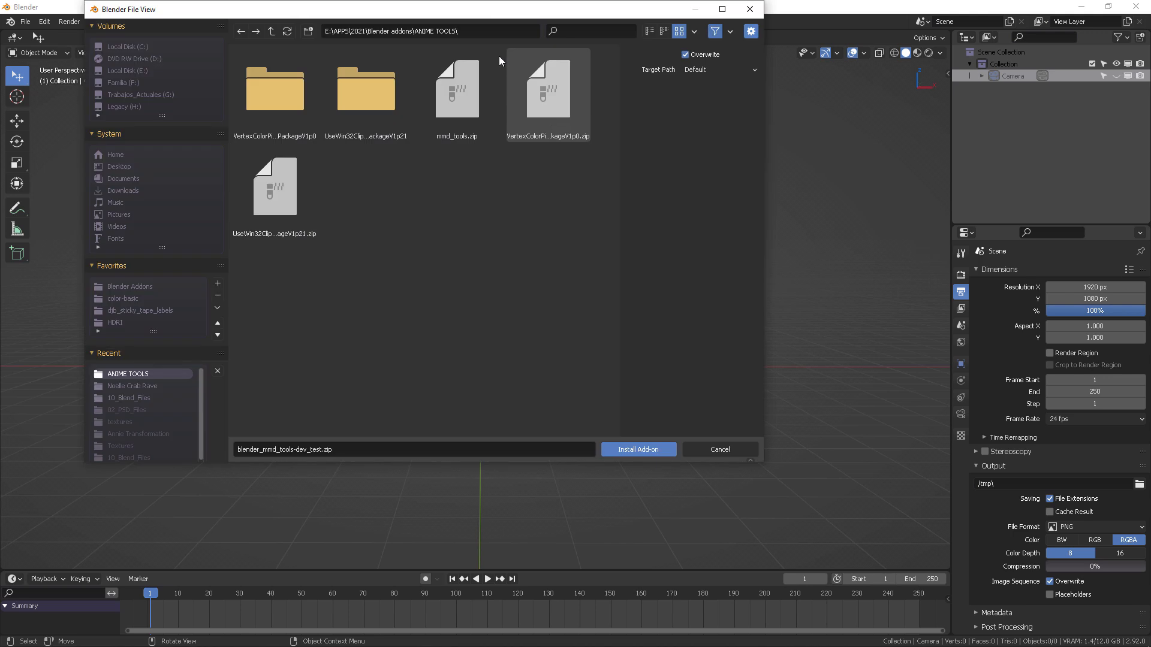
{"action": "type", "text": "E:\\APPS\\2021\\Blender addons\\ANIME TOOLS\\"}
{"action": "key", "text": "Return"}
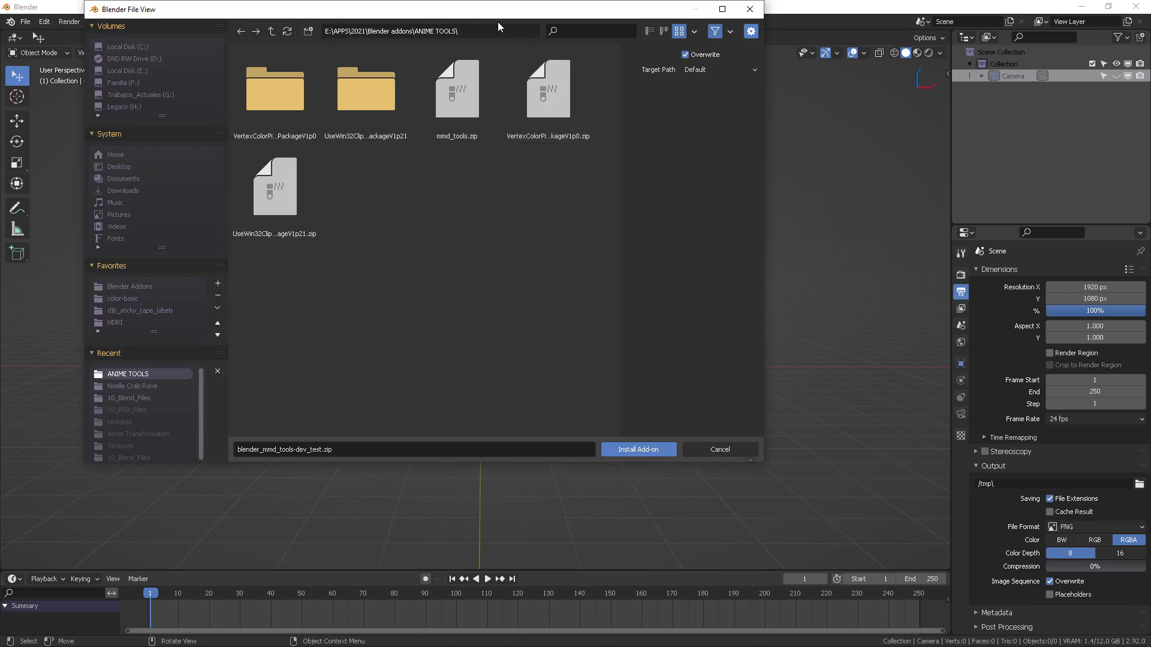
Step: Install mmd_tools.zip, enable the Object: mmd_tools add-on and close the preferences
{"action": "left_click_drag", "start_coordinate": [497, 13], "coordinate": [563, 65]}
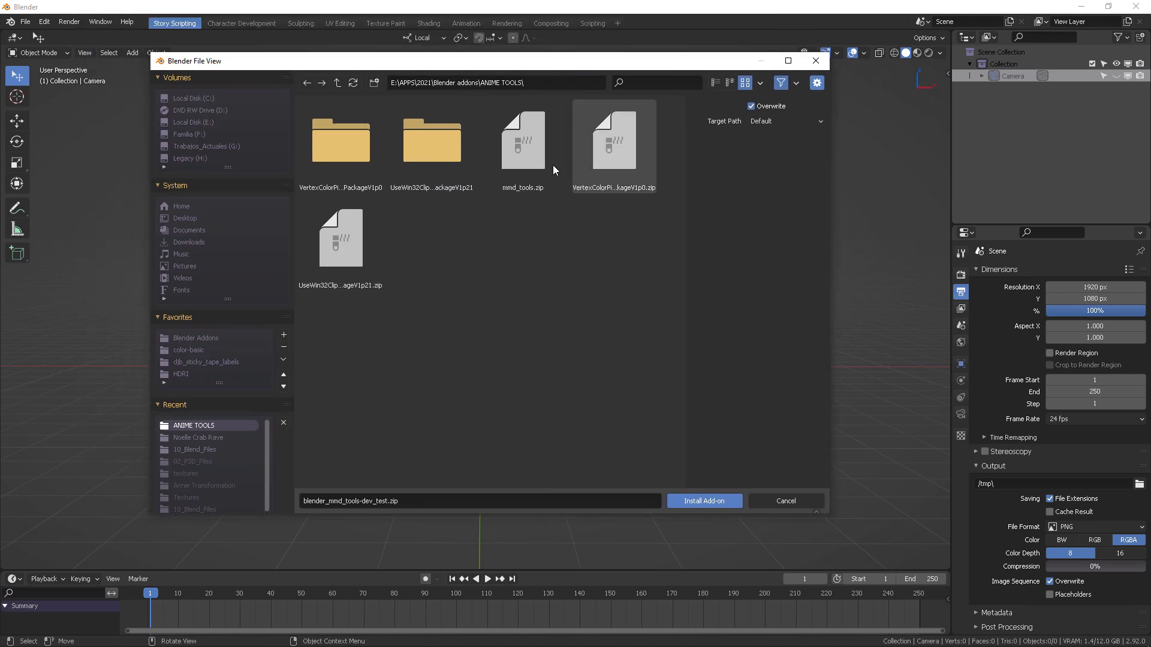
{"action": "left_click", "coordinate": [522, 141]}
{"action": "left_click", "coordinate": [719, 502]}
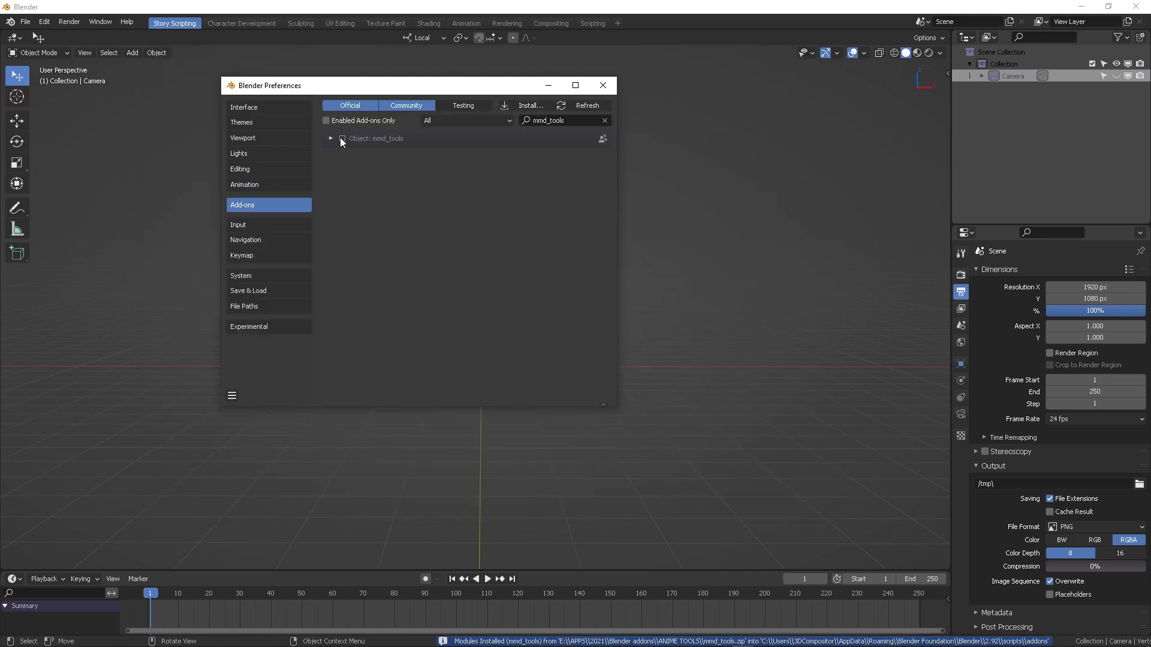
{"action": "left_click", "coordinate": [342, 138]}
{"action": "left_click", "coordinate": [604, 87]}
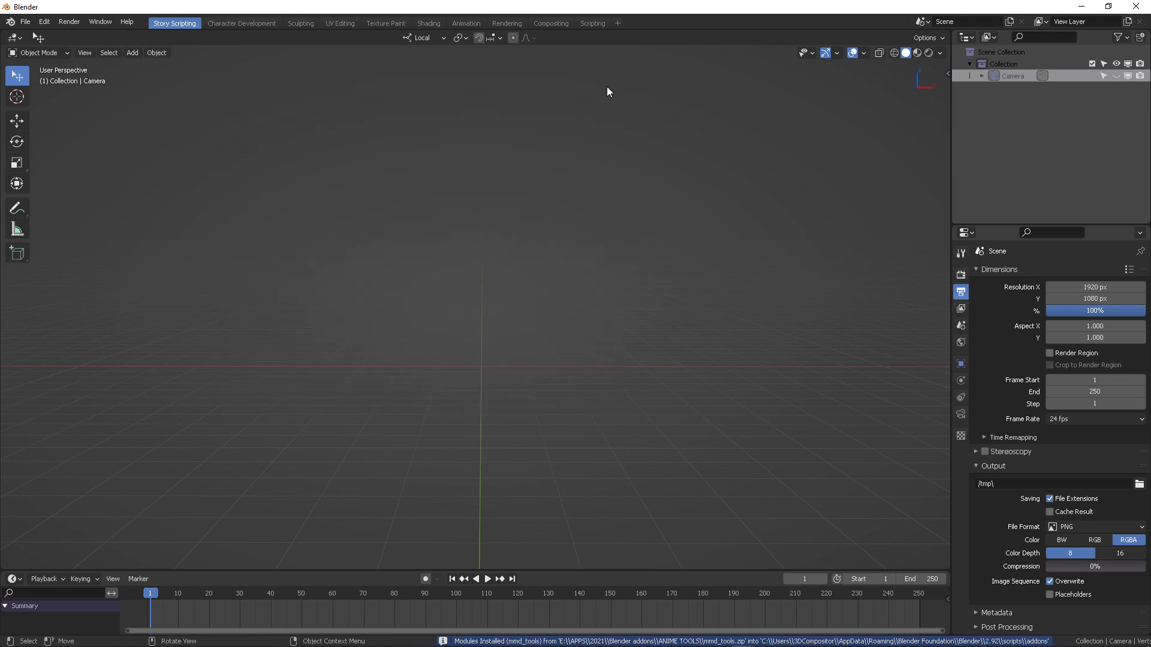
Step: Check the import formats for the MikuMikuDance entries and open the CATS tools in the 3D viewport's sidebar
{"action": "left_click", "coordinate": [26, 22]}
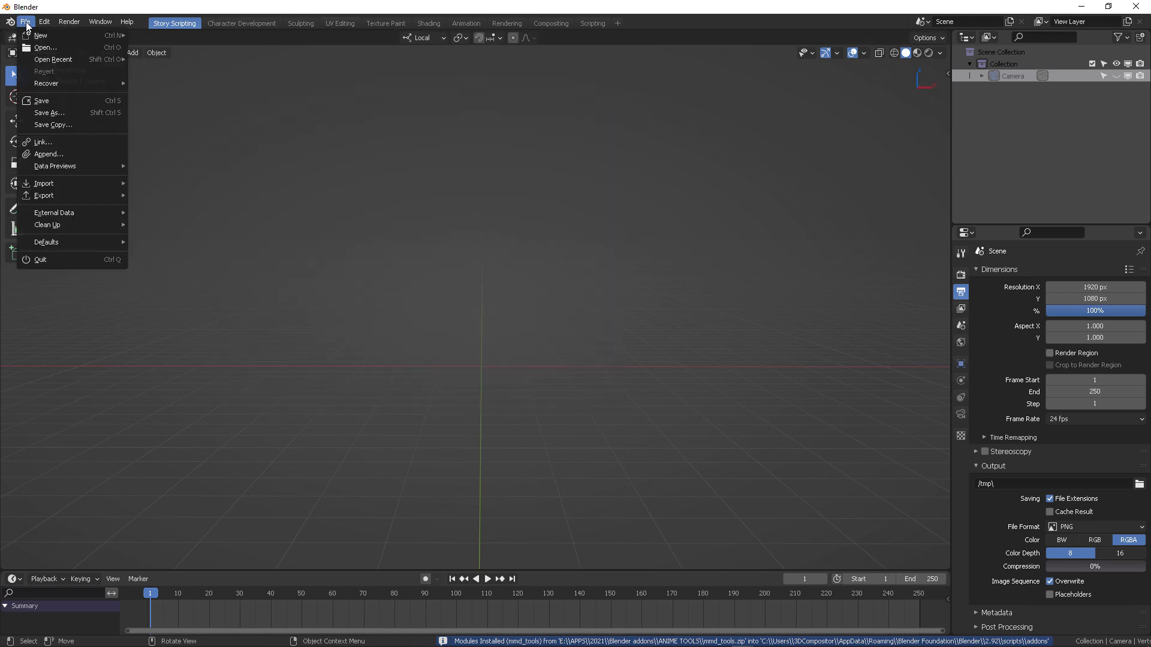
{"action": "mouse_move", "coordinate": [46, 186]}
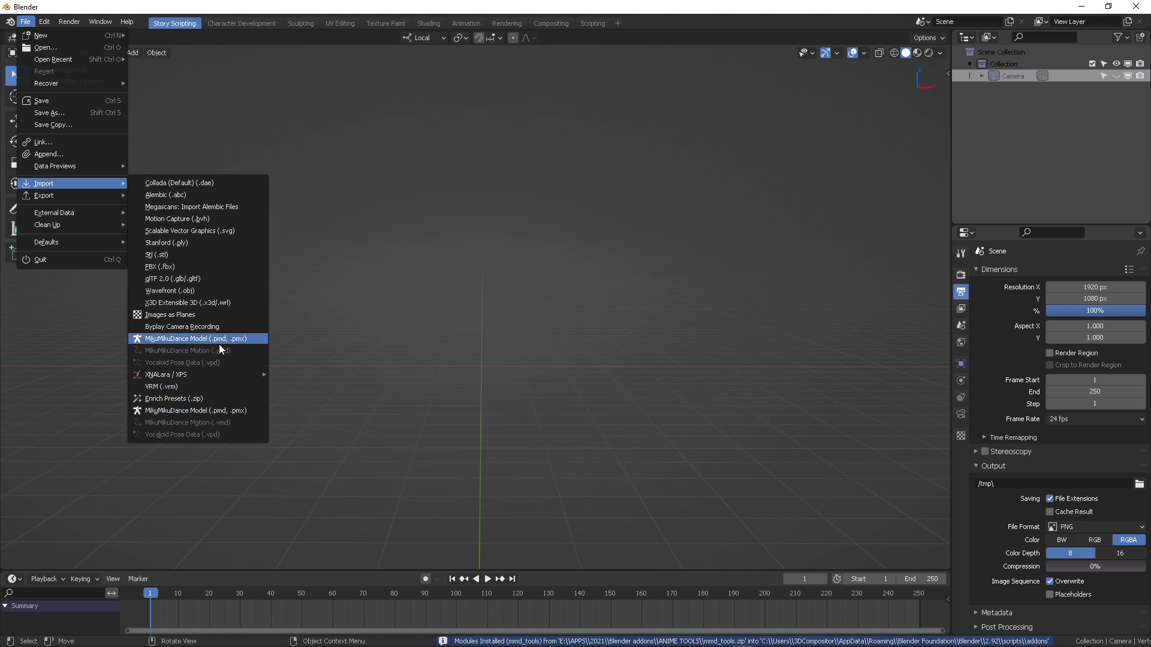
{"action": "key", "text": "n"}
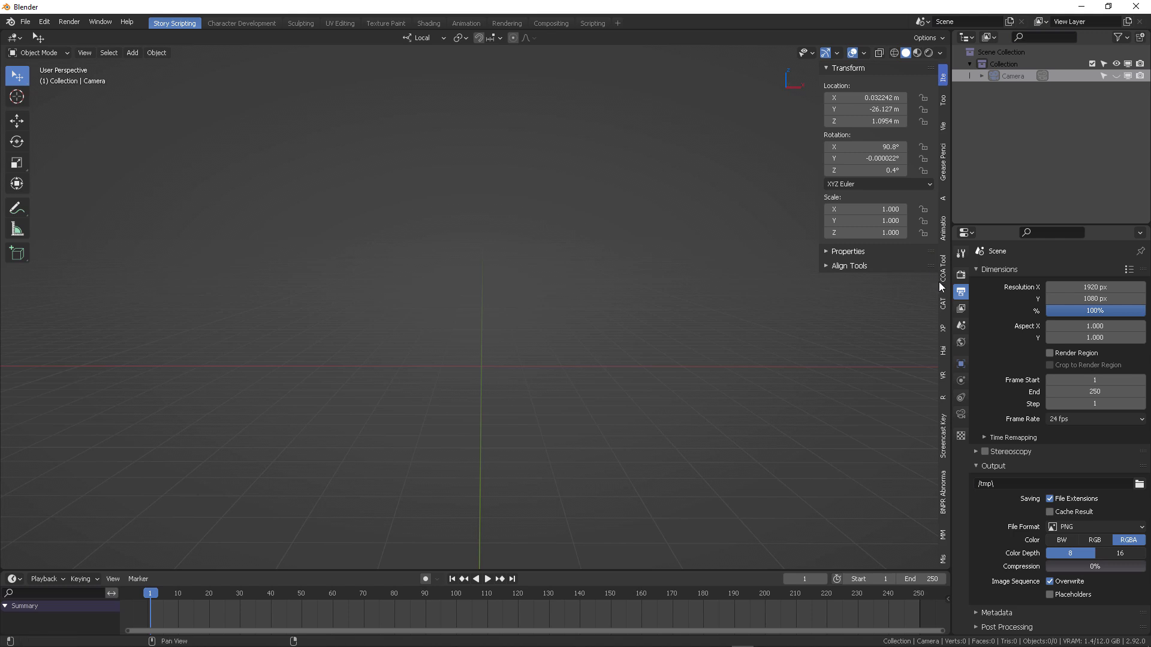
{"action": "left_click", "coordinate": [943, 305]}
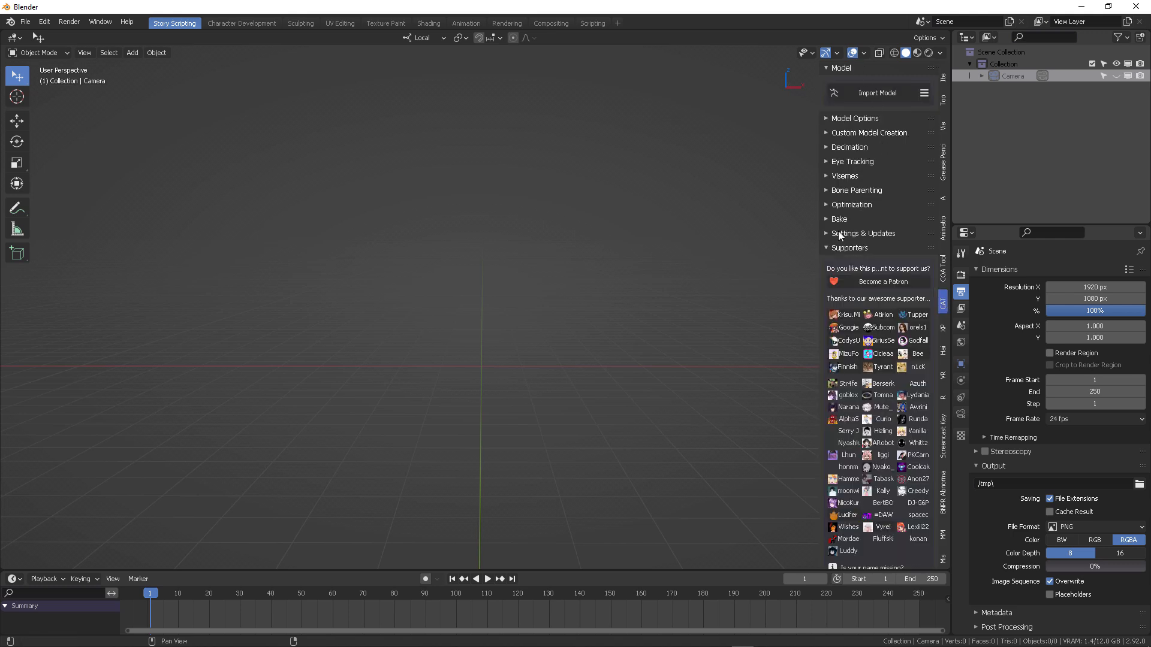
Step: Collapse the CATS Supporters and Credits sections and show the MMD tools in a wider sidebar
{"action": "left_click", "coordinate": [836, 251]}
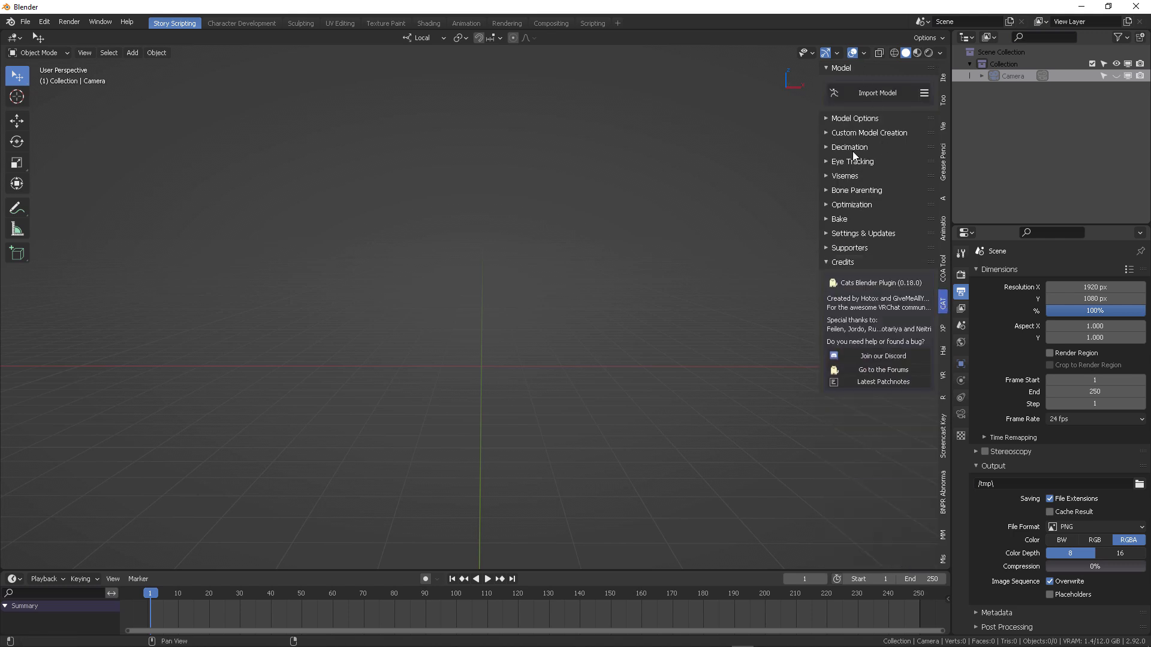
{"action": "left_click", "coordinate": [824, 262]}
{"action": "left_click_drag", "start_coordinate": [819, 94], "coordinate": [792, 94]}
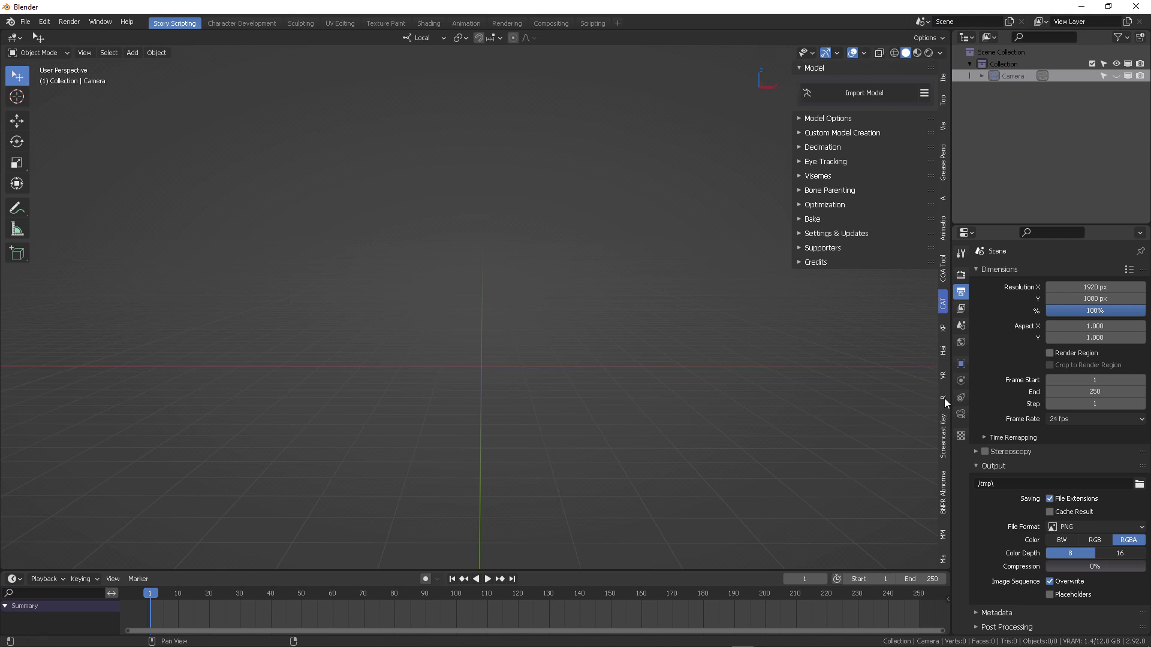
{"action": "left_click", "coordinate": [943, 532]}
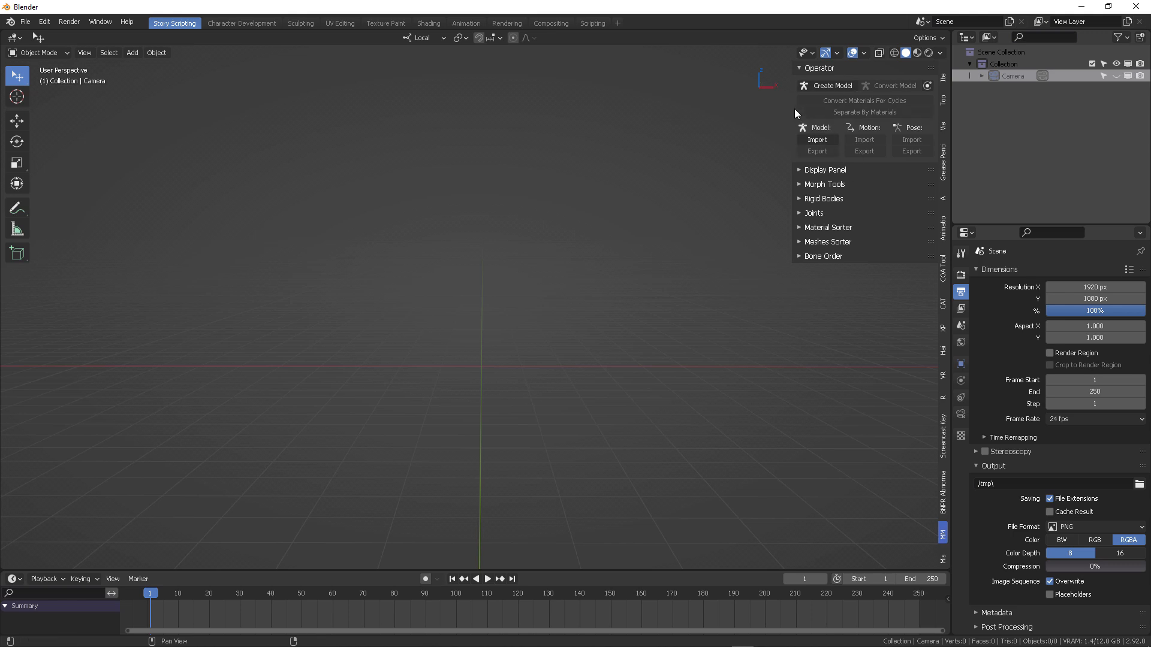
{"action": "left_click_drag", "start_coordinate": [791, 108], "coordinate": [761, 108]}
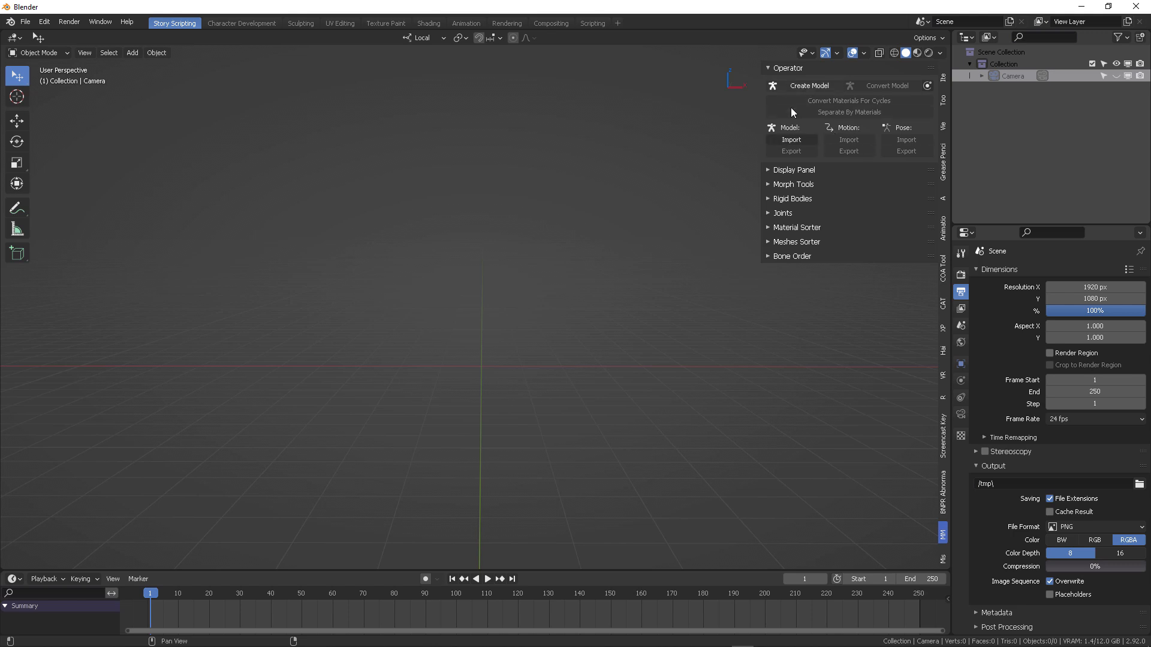
Step: Import the Noelle.pmx model from the Noelle Crab Rave folder with the default import options
{"action": "left_click", "coordinate": [791, 141]}
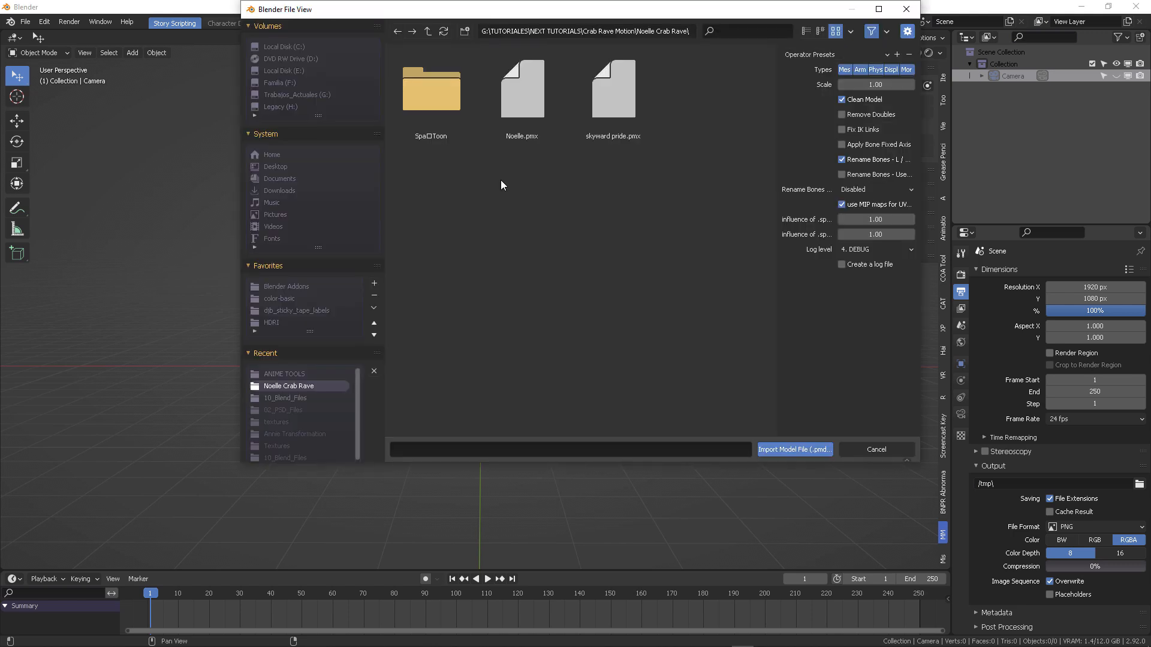
{"action": "left_click", "coordinate": [537, 116]}
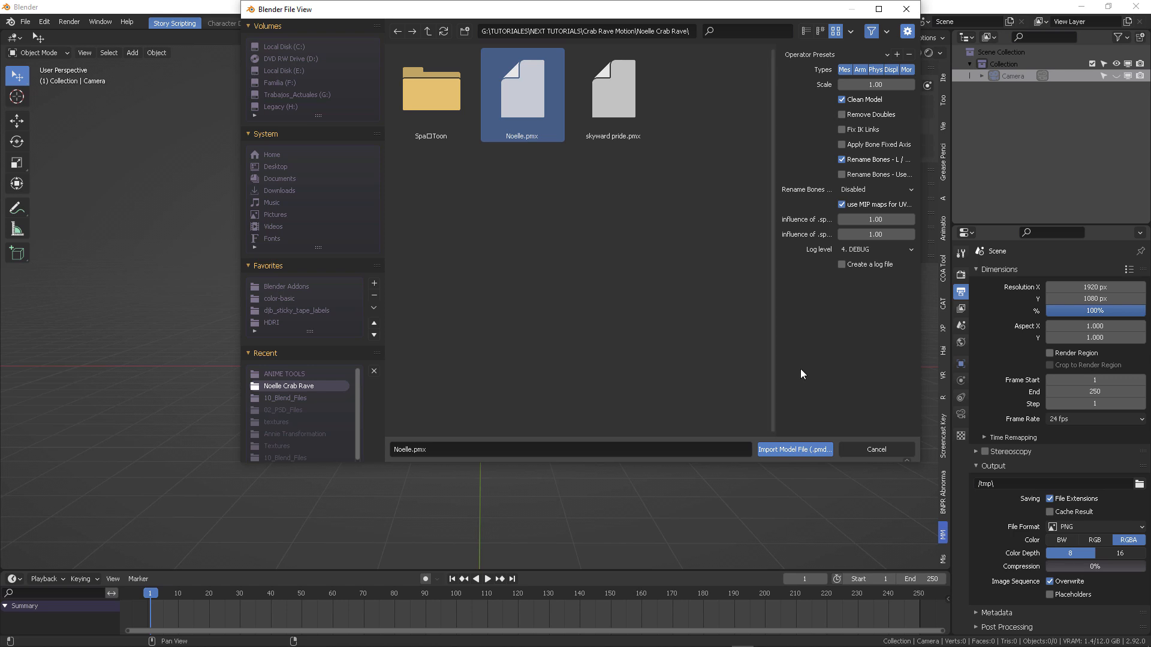
{"action": "left_click", "coordinate": [795, 449]}
{"action": "middle_click_drag", "start_coordinate": [510, 232], "coordinate": [434, 199]}
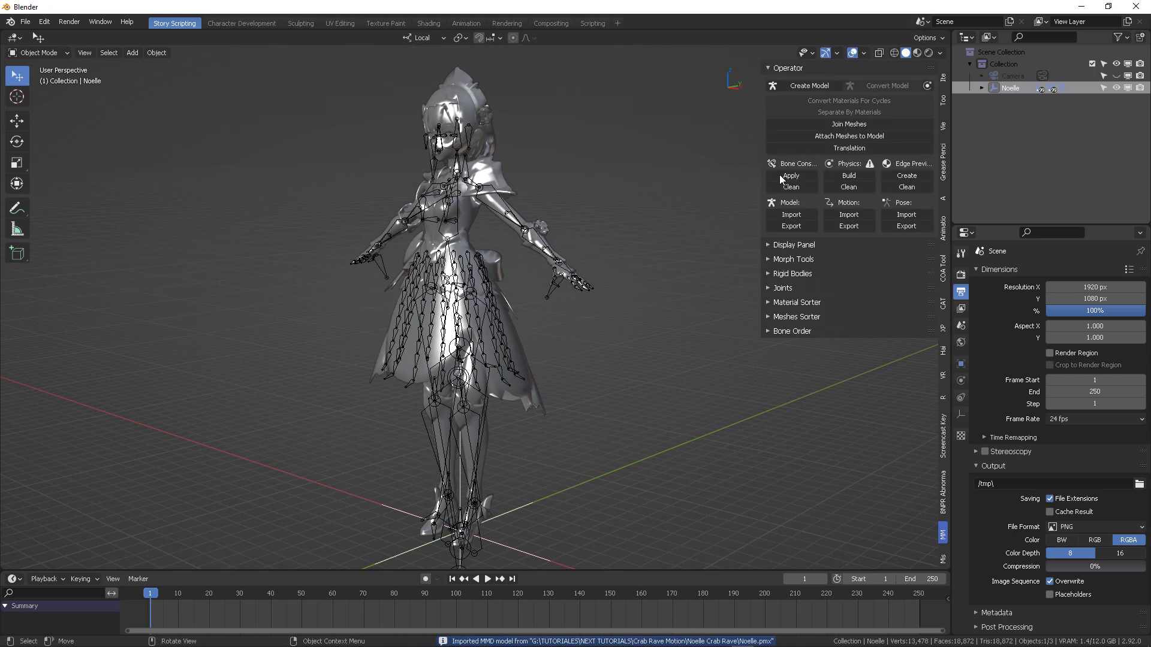
Step: Build the Noelle model's physics from the enlarged MMD tools and display the viewport in Material Preview shading
{"action": "middle_click_drag", "start_coordinate": [848, 220], "coordinate": [790, 155], "text": "ctrl"}
{"action": "left_click_drag", "start_coordinate": [760, 138], "coordinate": [682, 136]}
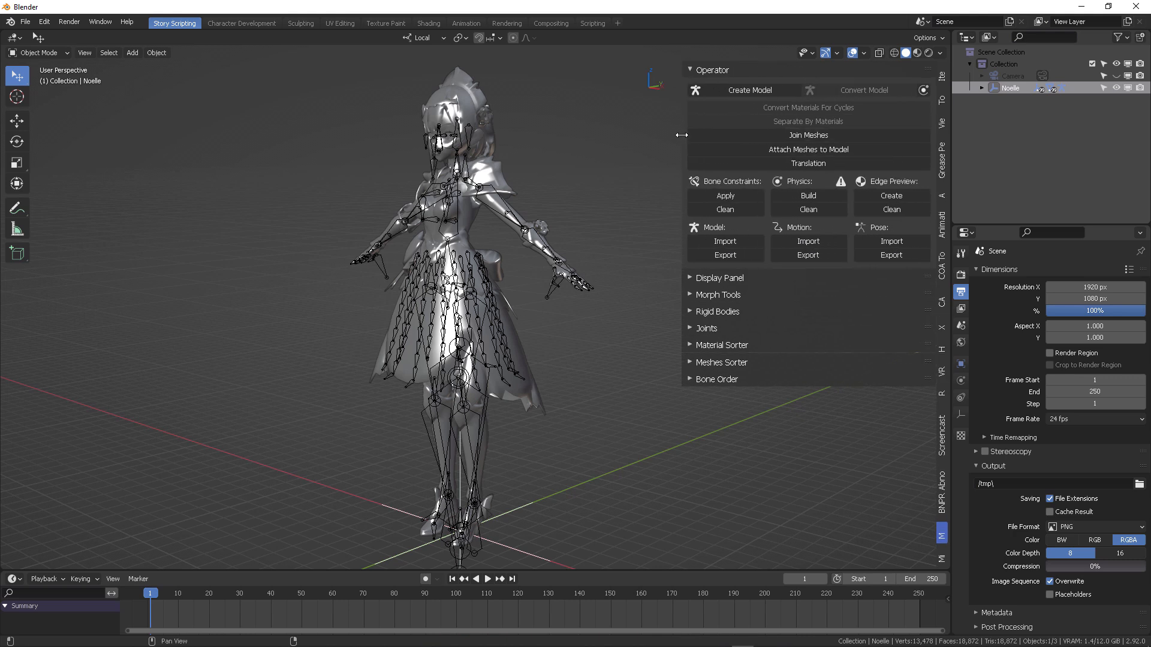
{"action": "left_click", "coordinate": [806, 196]}
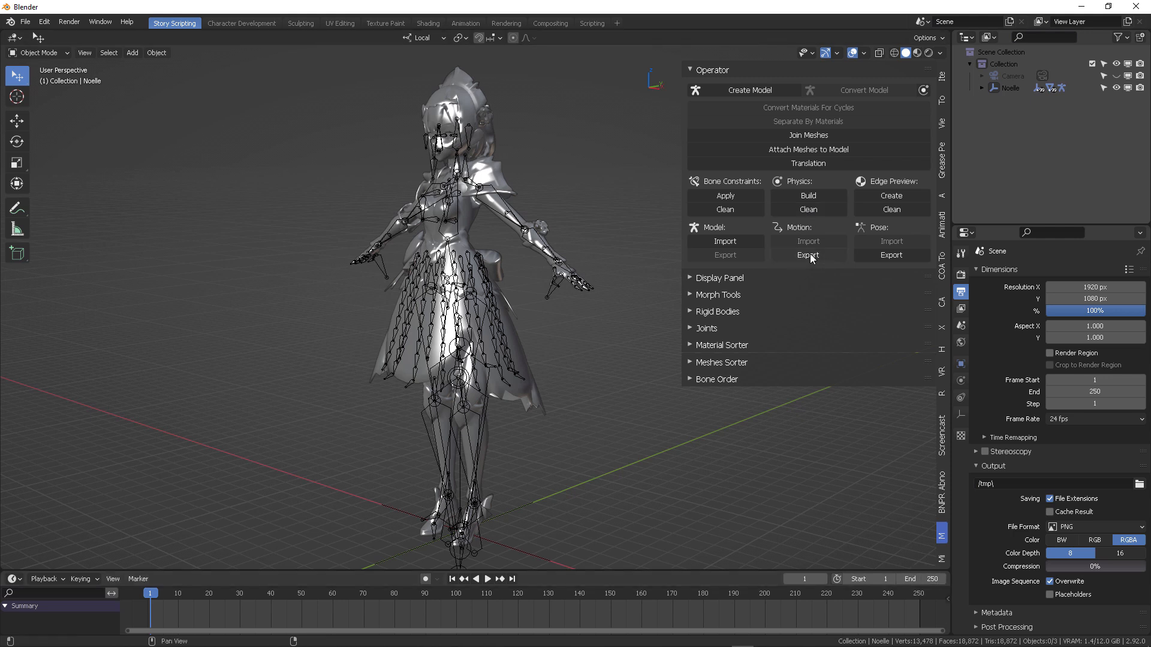
{"action": "left_click", "coordinate": [917, 53]}
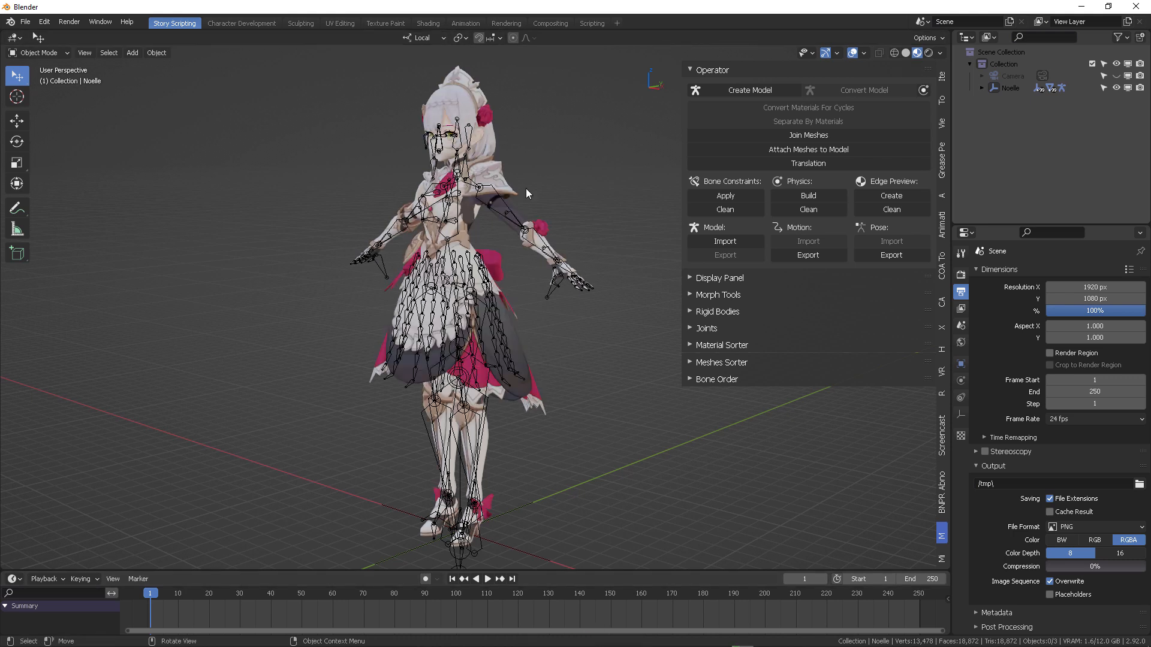
Step: Select Noelle's armature and import motion.vmd onto it from G:\TUTORIALES\NEXT TUTORIALS\Crab Rave Motion\Noelle Crab Rave\
{"action": "middle_click_drag", "start_coordinate": [530, 168], "coordinate": [564, 201]}
{"action": "left_click", "coordinate": [462, 550]}
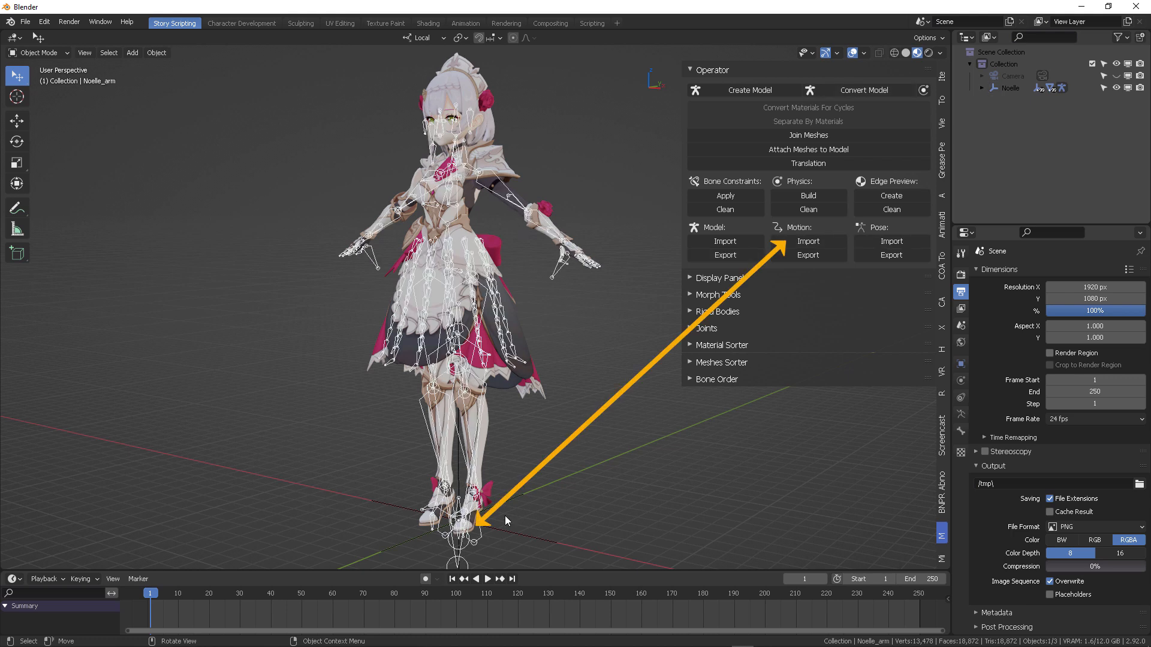
{"action": "left_click", "coordinate": [806, 243]}
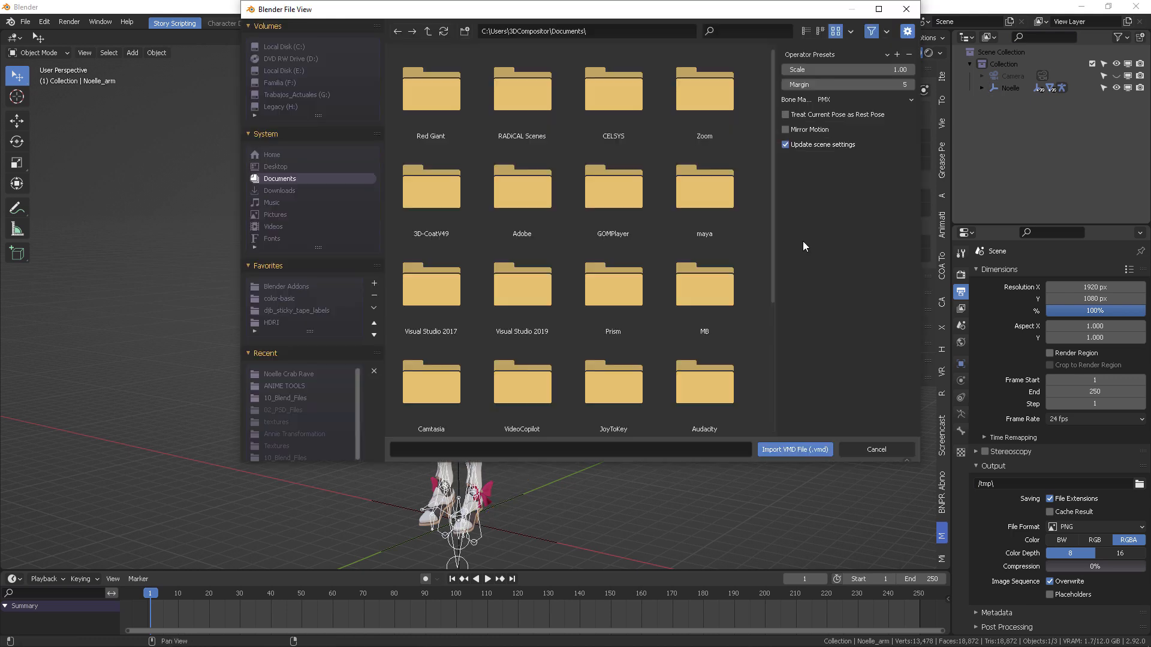
{"action": "left_click", "coordinate": [594, 33]}
{"action": "type", "text": "G:\\TUTORIALES\\NEXT TUTORIALS\\Crab Rave Motion\\Noelle Crab Rave\\"}
{"action": "key", "text": "Return"}
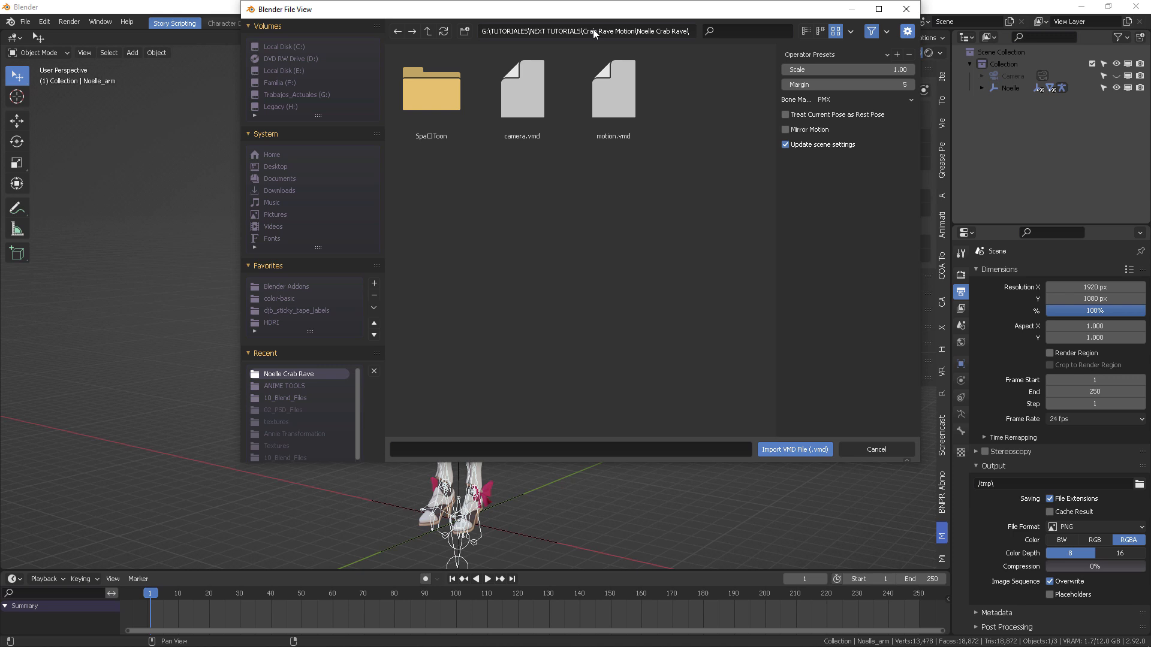
{"action": "left_click", "coordinate": [617, 106]}
{"action": "left_click", "coordinate": [790, 448]}
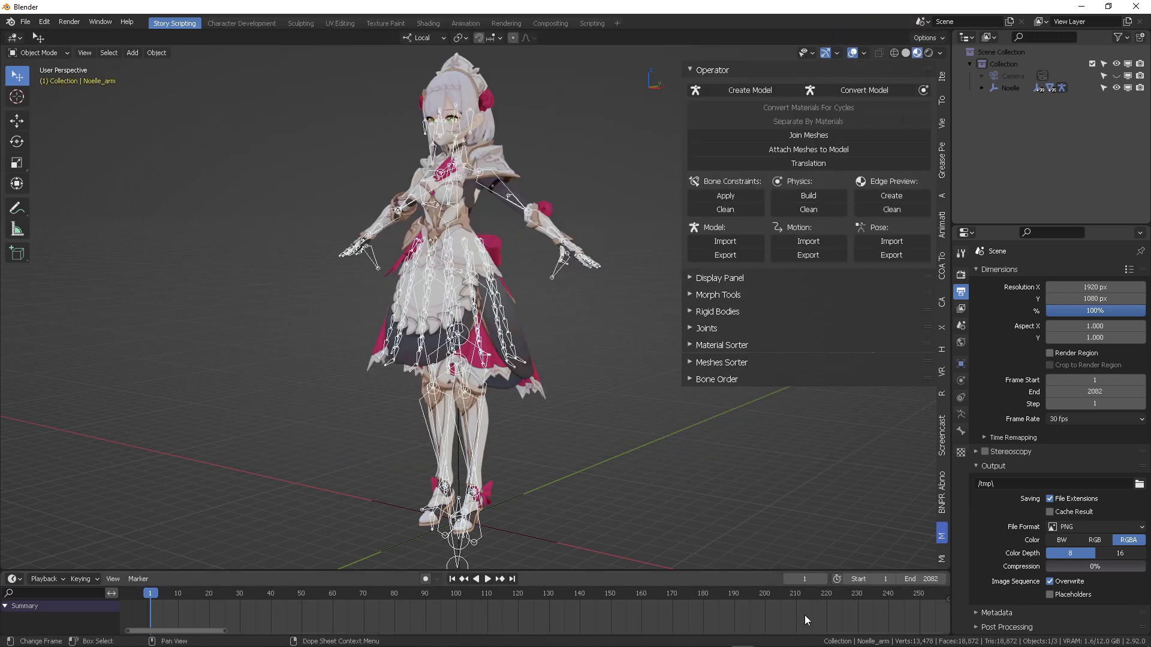
Step: Preview the imported dance motion by playing it from frame 807, then stop and return to frame 1
{"action": "scroll", "coordinate": [719, 611], "scroll_direction": "down", "scroll_amount": 10}
{"action": "middle_click_drag", "start_coordinate": [719, 611], "coordinate": [491, 611]}
{"action": "scroll", "coordinate": [588, 611], "scroll_direction": "down", "scroll_amount": 8}
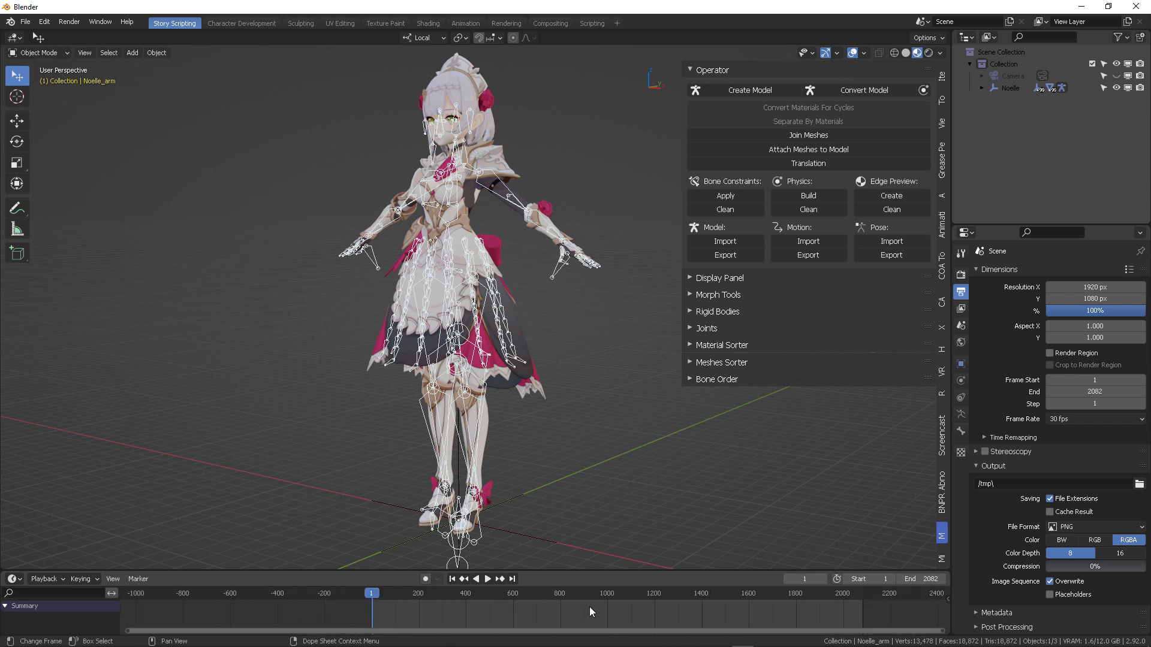
{"action": "middle_click_drag", "start_coordinate": [588, 612], "coordinate": [504, 604]}
{"action": "left_click", "coordinate": [476, 592]}
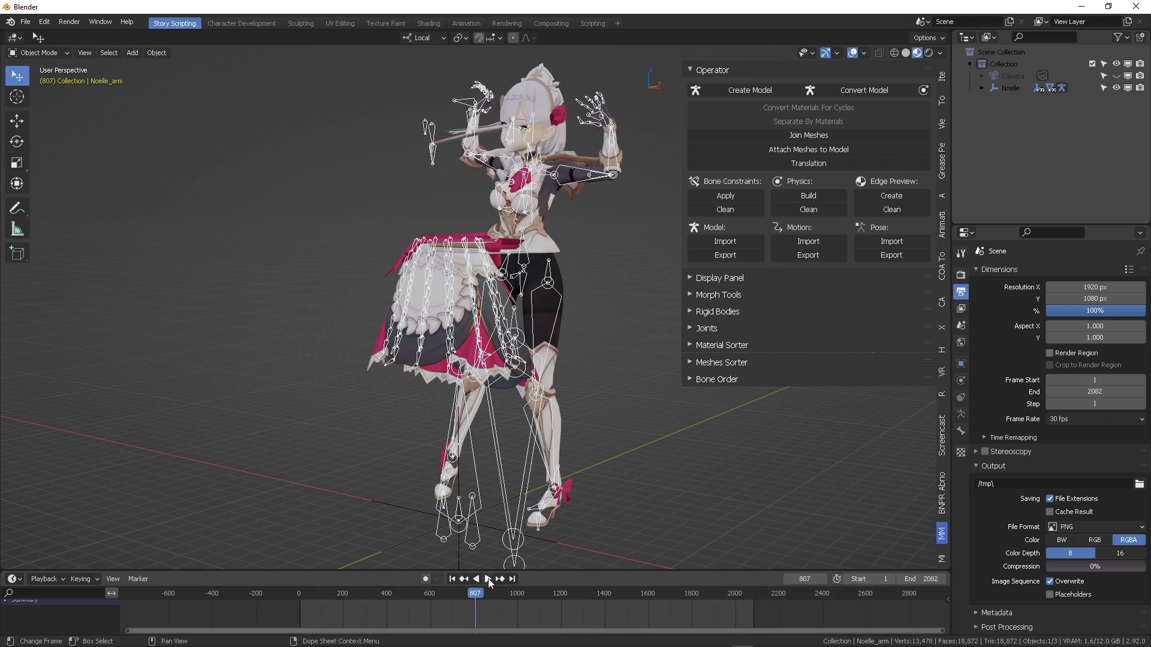
{"action": "middle_click_drag", "start_coordinate": [501, 219], "coordinate": [527, 159]}
{"action": "left_click", "coordinate": [486, 579]}
{"action": "middle_click_drag", "start_coordinate": [428, 288], "coordinate": [516, 300]}
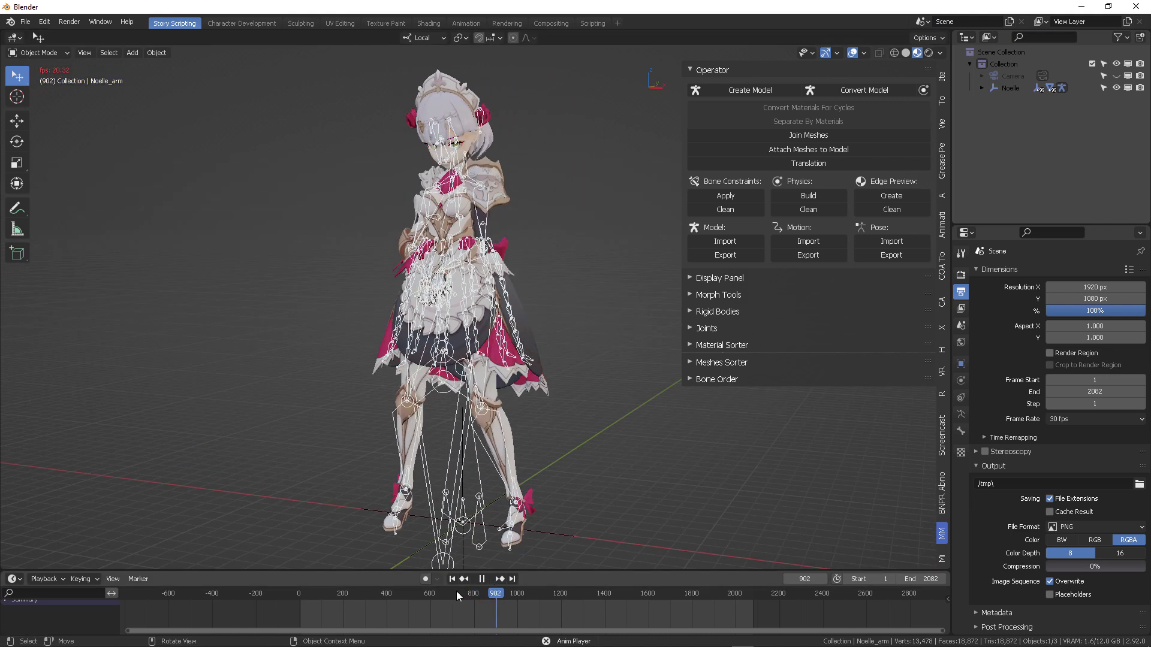
{"action": "left_click", "coordinate": [482, 579]}
{"action": "left_click", "coordinate": [452, 579]}
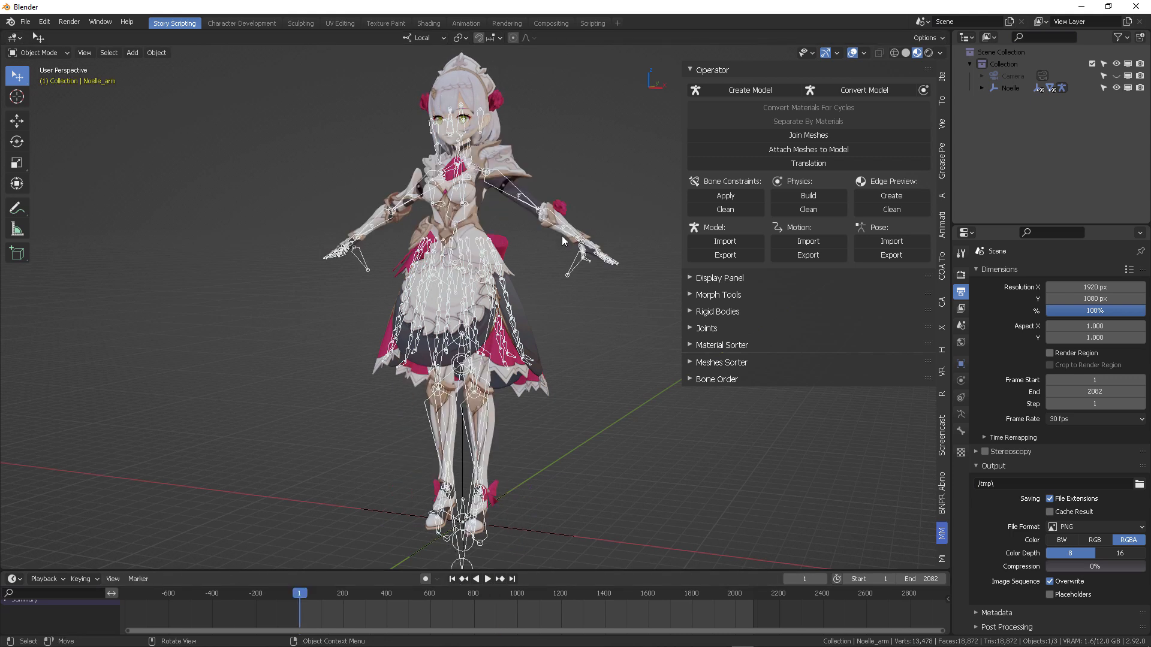
Step: Show the Scene properties in a wider properties editor and hide the viewport's sidebar
{"action": "left_click", "coordinate": [961, 342]}
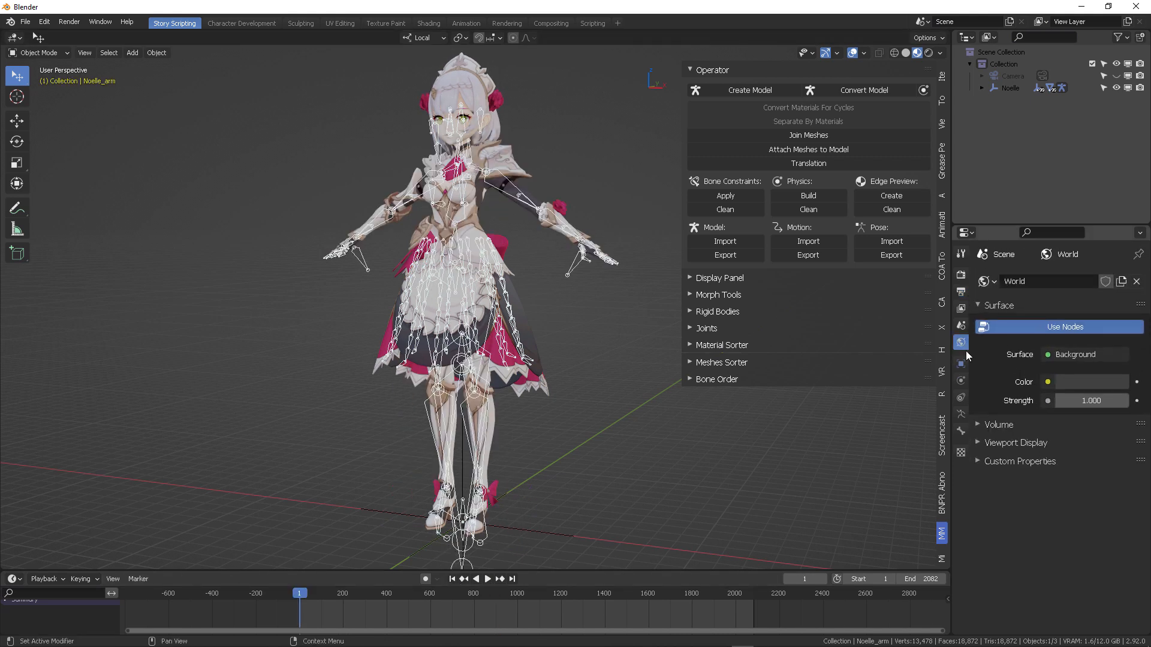
{"action": "left_click", "coordinate": [961, 325]}
{"action": "key", "text": "n"}
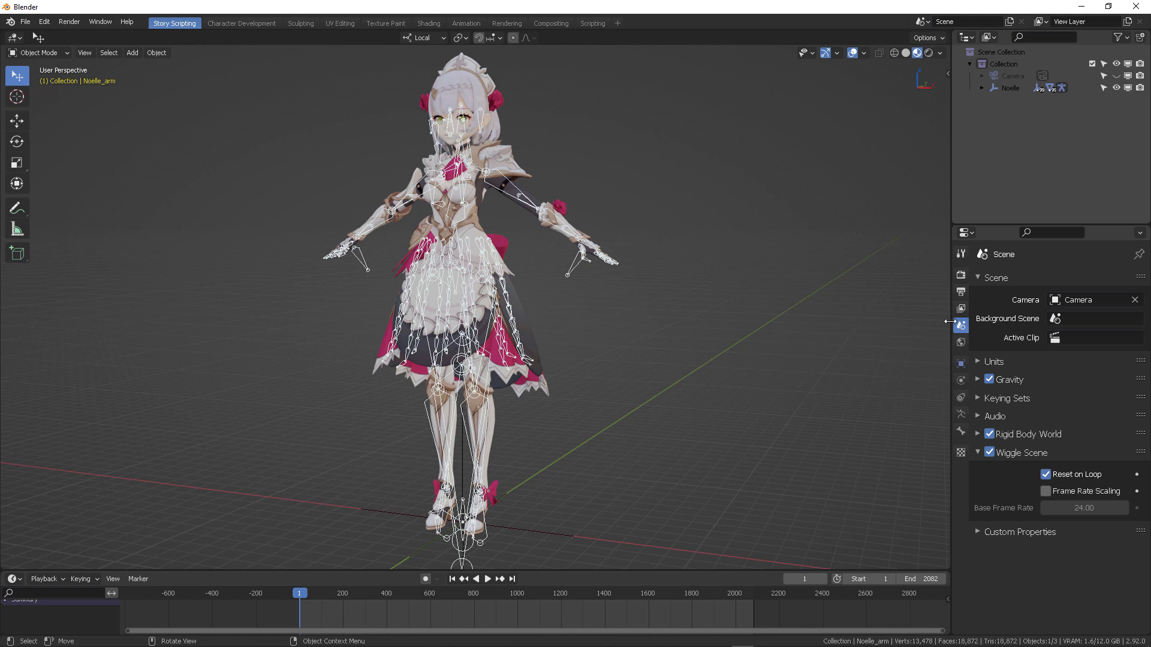
{"action": "left_click_drag", "start_coordinate": [950, 322], "coordinate": [836, 322]}
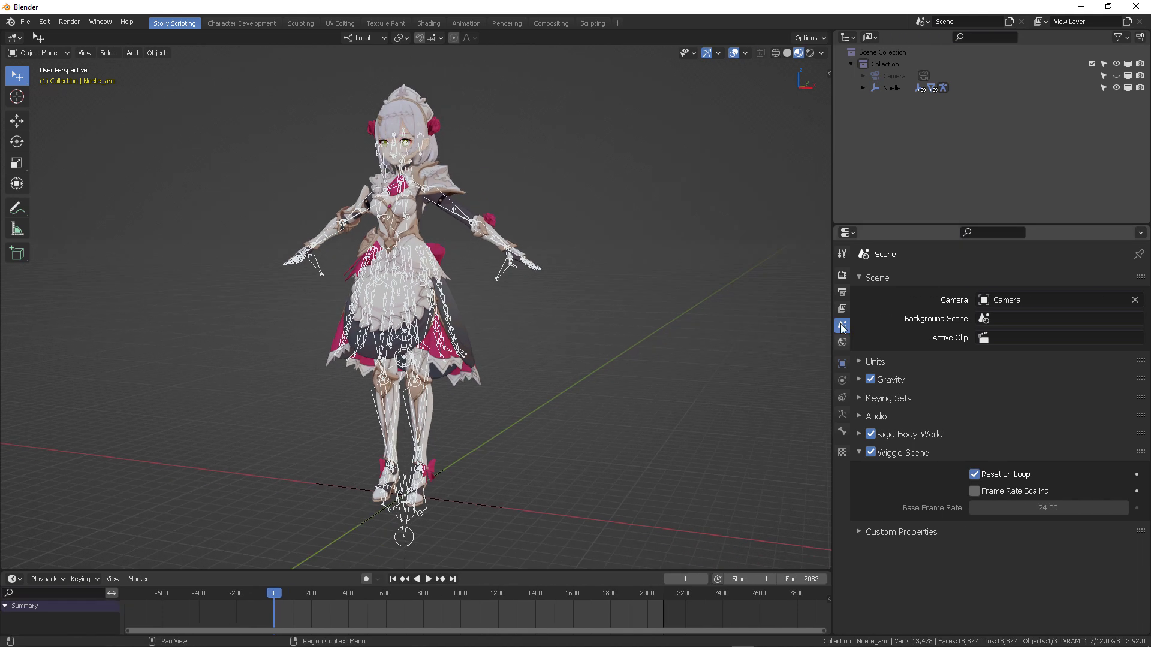
Step: Collapse Wiggle Scene and expand the Rigid Body World settings with their Cache section
{"action": "left_click", "coordinate": [860, 453]}
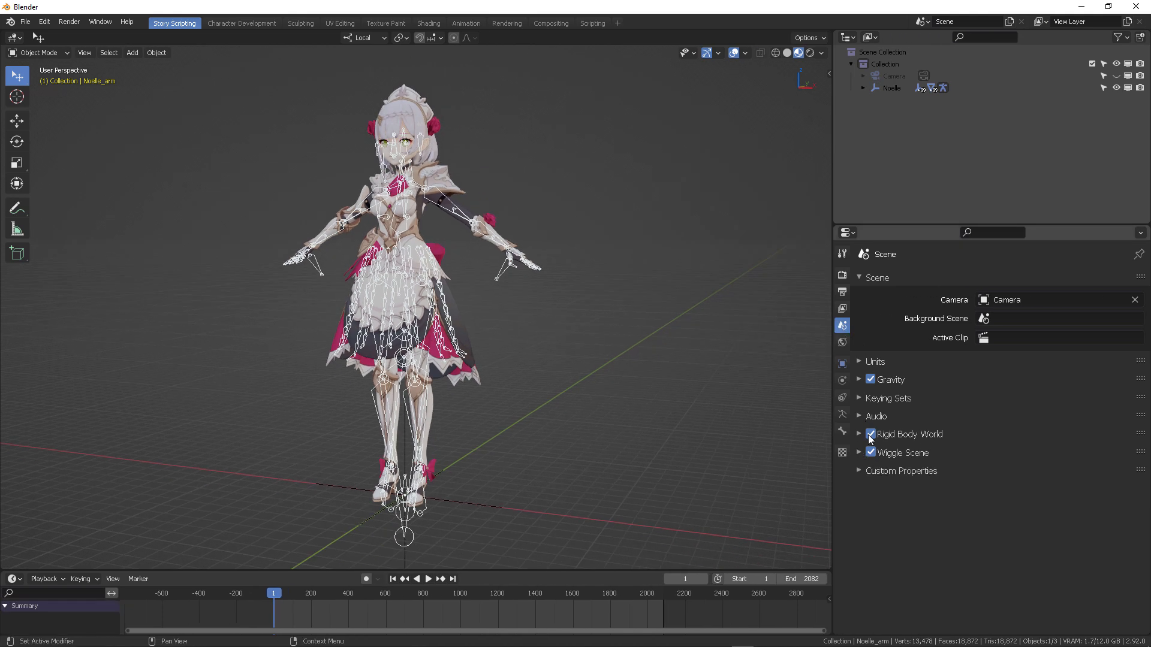
{"action": "left_click", "coordinate": [867, 434]}
{"action": "scroll", "coordinate": [1078, 415], "scroll_direction": "down", "scroll_amount": 2}
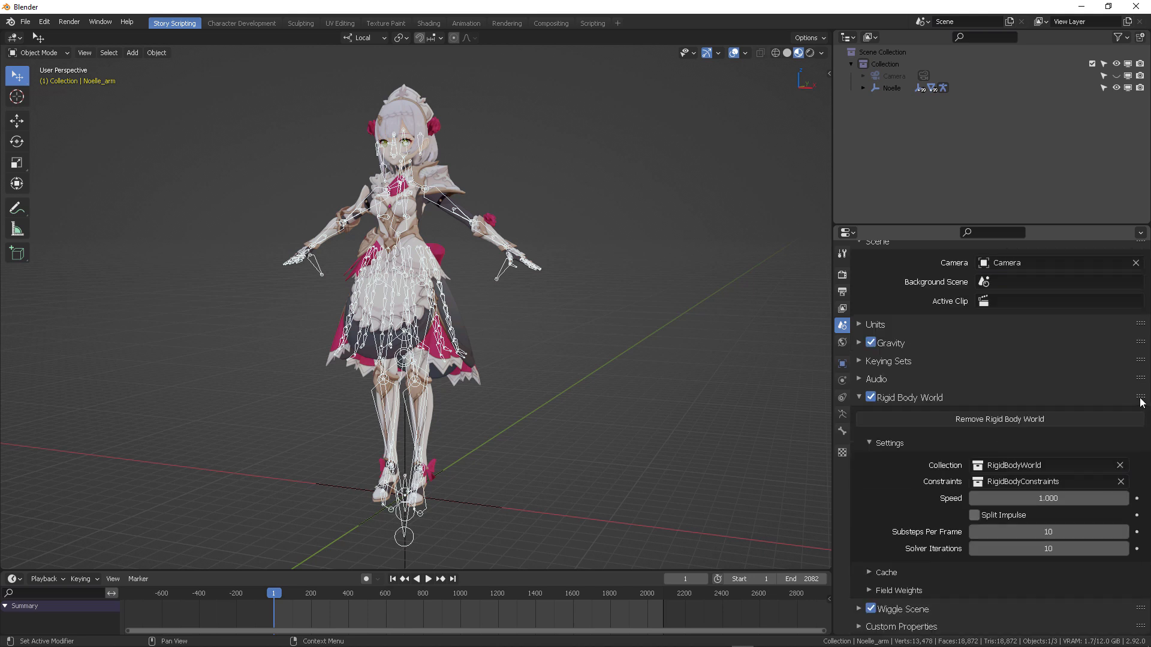
{"action": "left_click_drag", "start_coordinate": [1140, 398], "coordinate": [1134, 423]}
{"action": "left_click", "coordinate": [911, 577]}
{"action": "scroll", "coordinate": [922, 493], "scroll_direction": "down", "scroll_amount": 4}
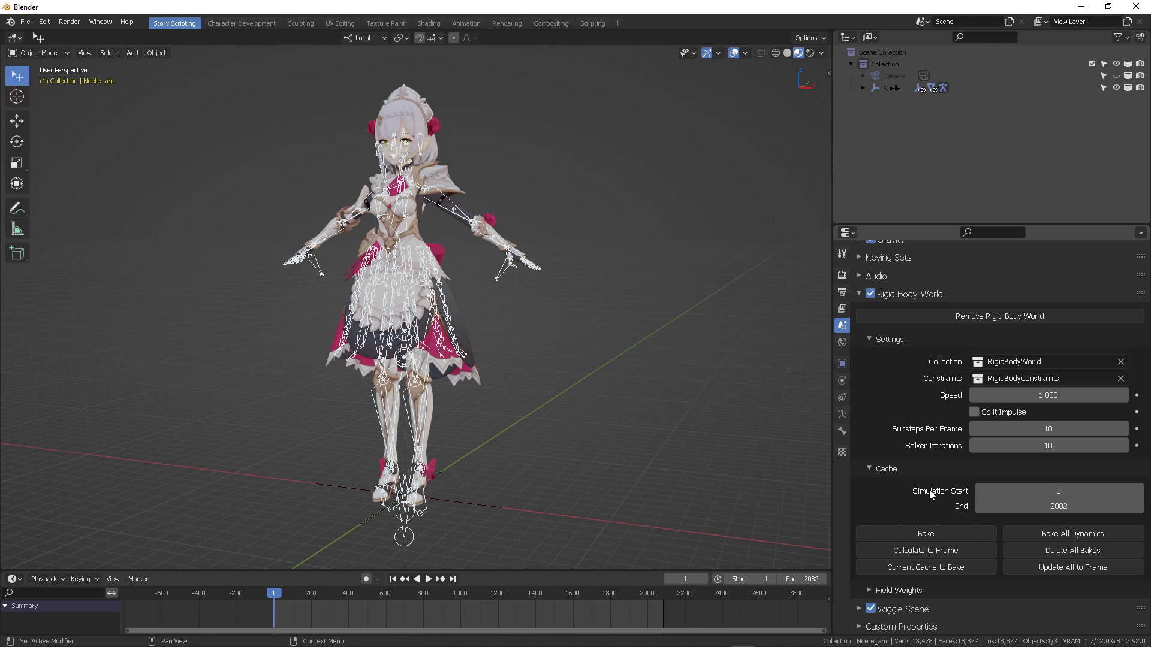
Step: Try 1 substep per frame for the rigid body world and reset it to 10
{"action": "left_click", "coordinate": [1048, 430]}
{"action": "key", "text": "Return"}
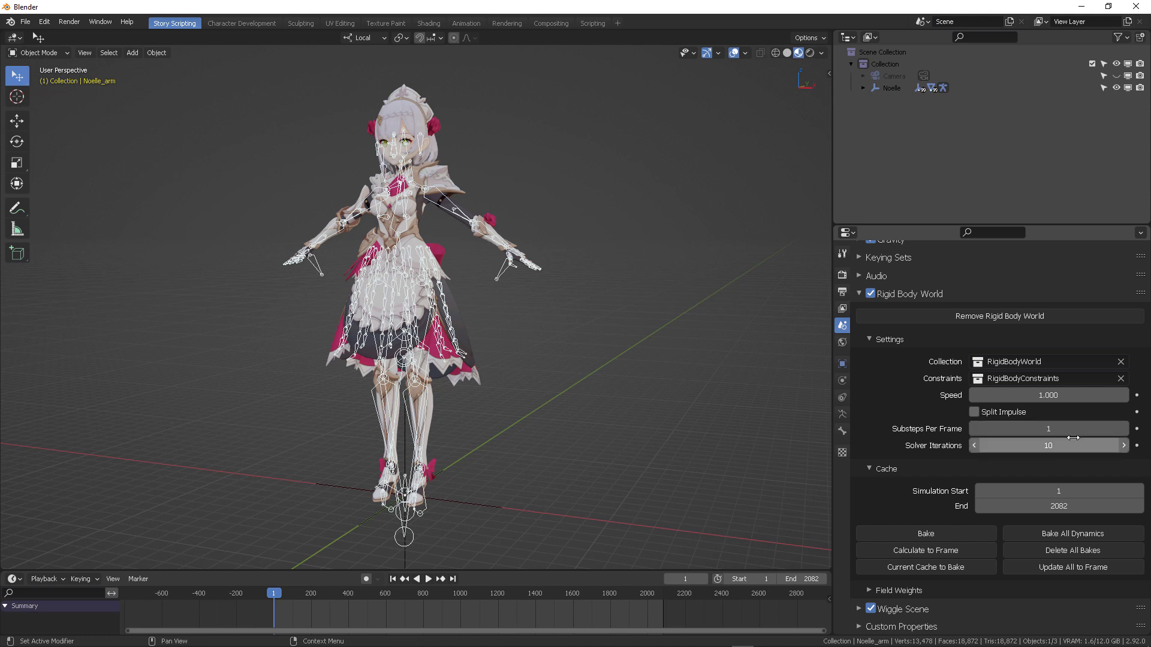
{"action": "left_click", "coordinate": [1049, 429]}
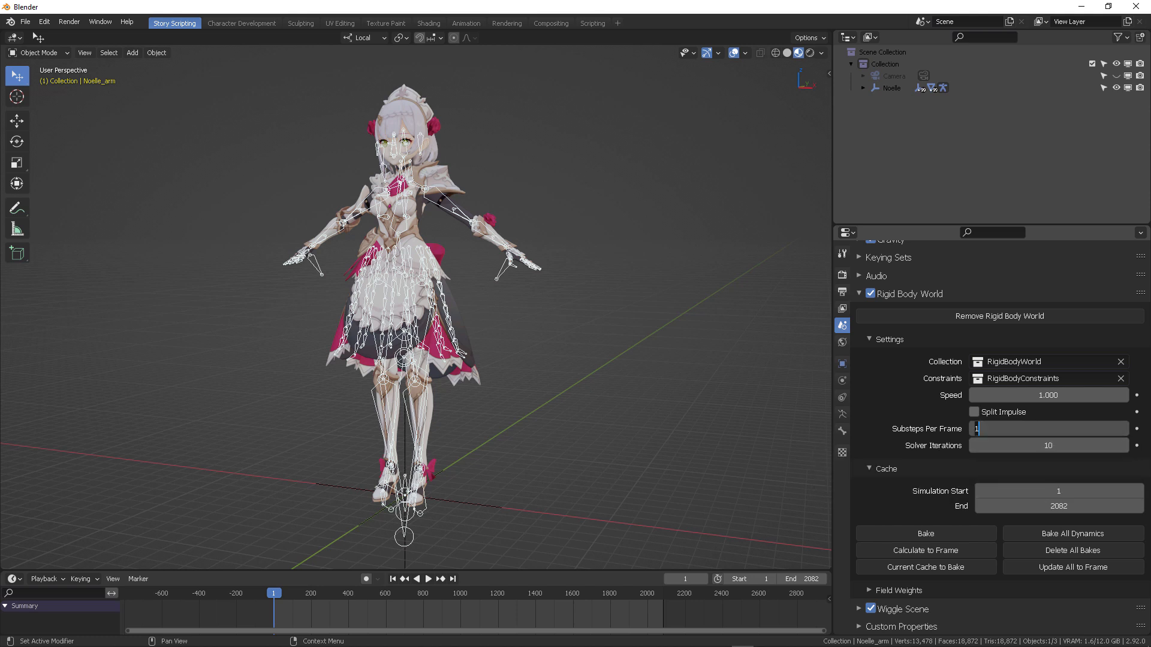
{"action": "key", "text": "Return"}
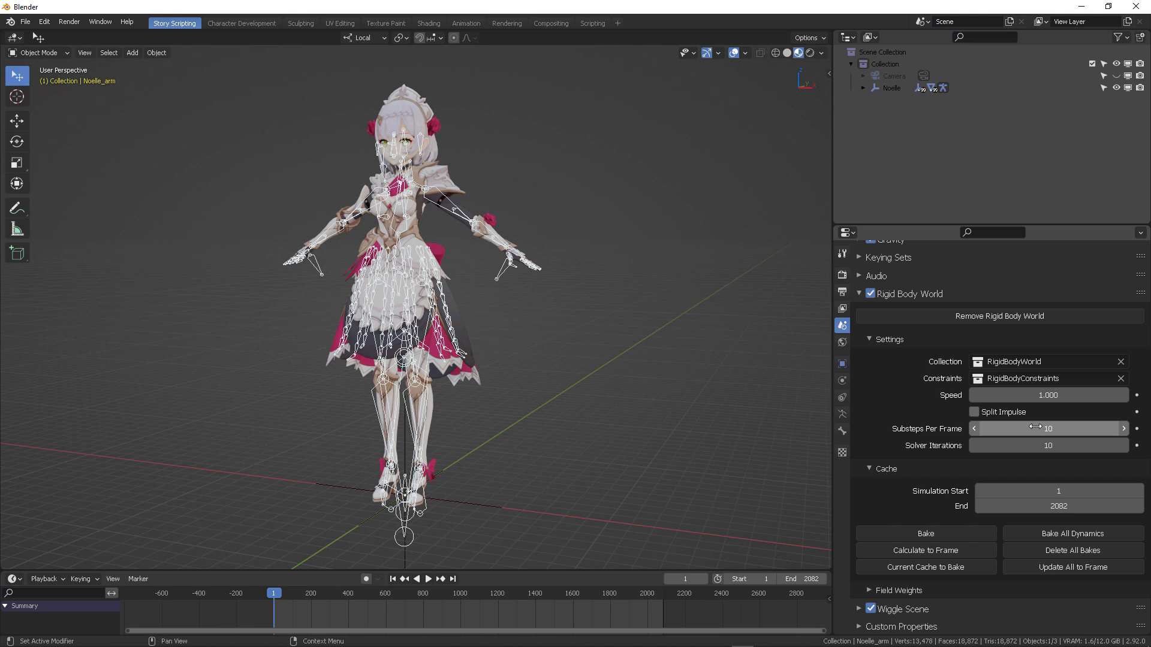
Step: Set the rigid body world's Substeps Per Frame to 1 and bake all dynamics
{"action": "left_click", "coordinate": [1046, 430]}
{"action": "key", "text": "Return"}
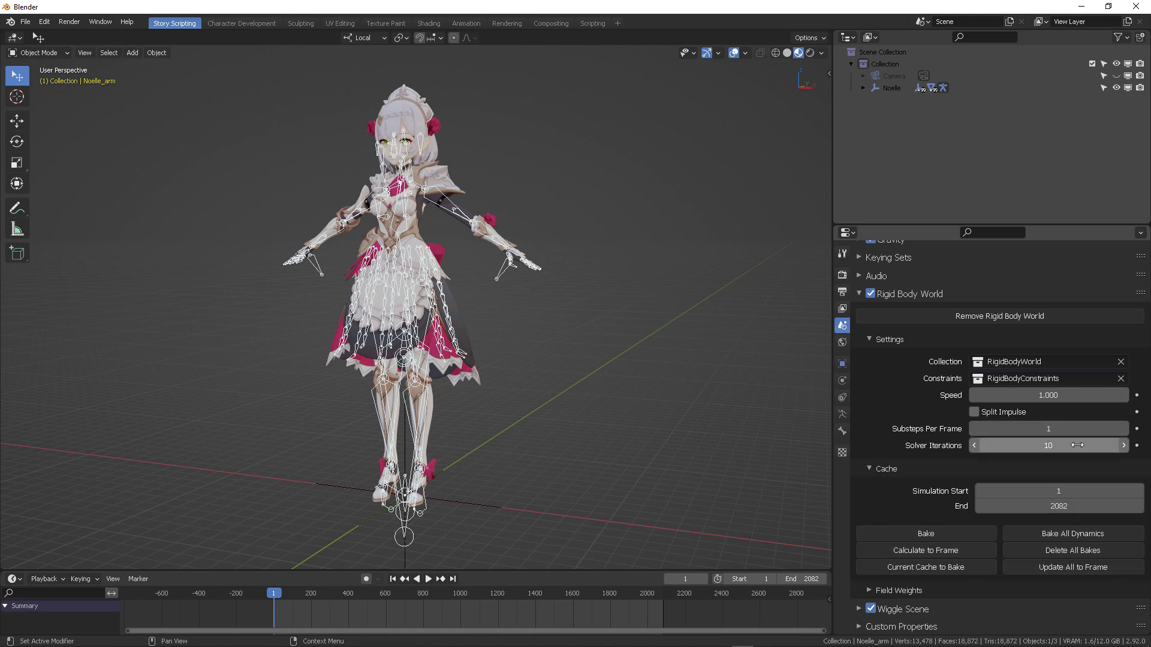
{"action": "left_click", "coordinate": [1064, 539]}
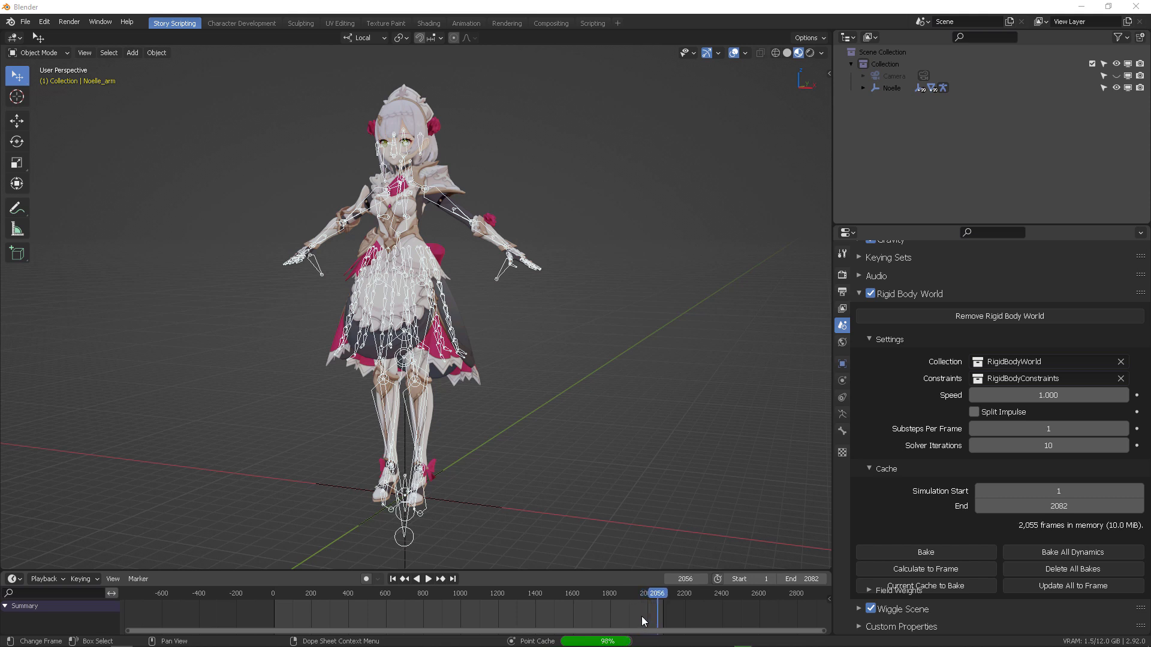
Step: Play the baked animation from frame 799 and inspect the skirt physics and the face up close
{"action": "left_click", "coordinate": [424, 595]}
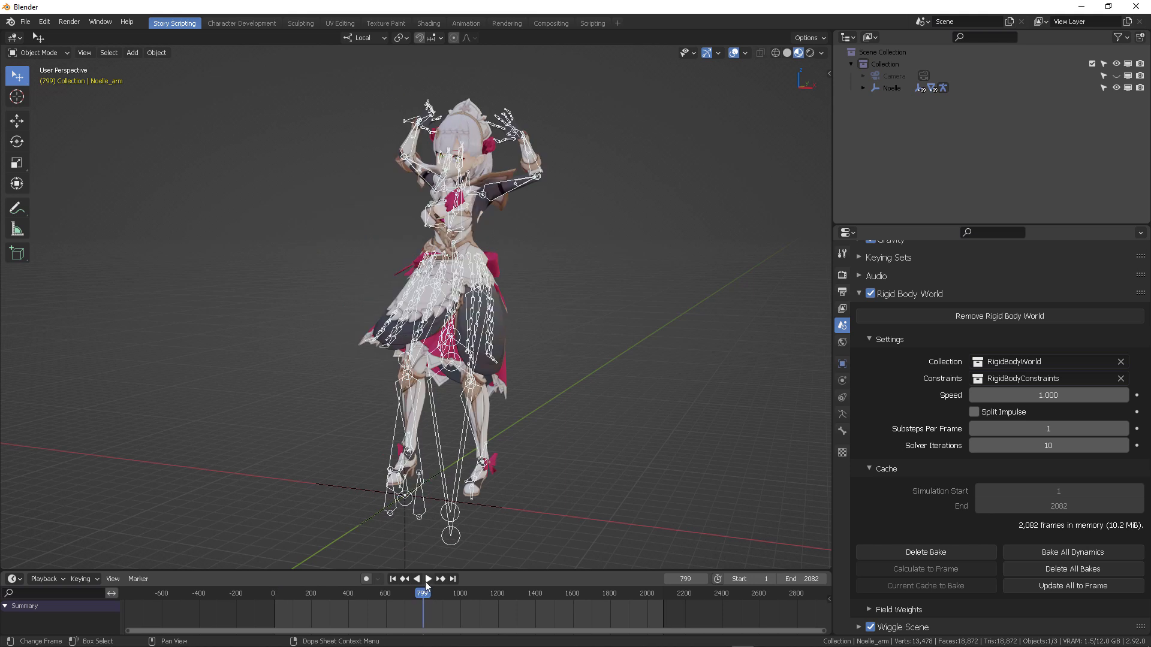
{"action": "left_click", "coordinate": [428, 579]}
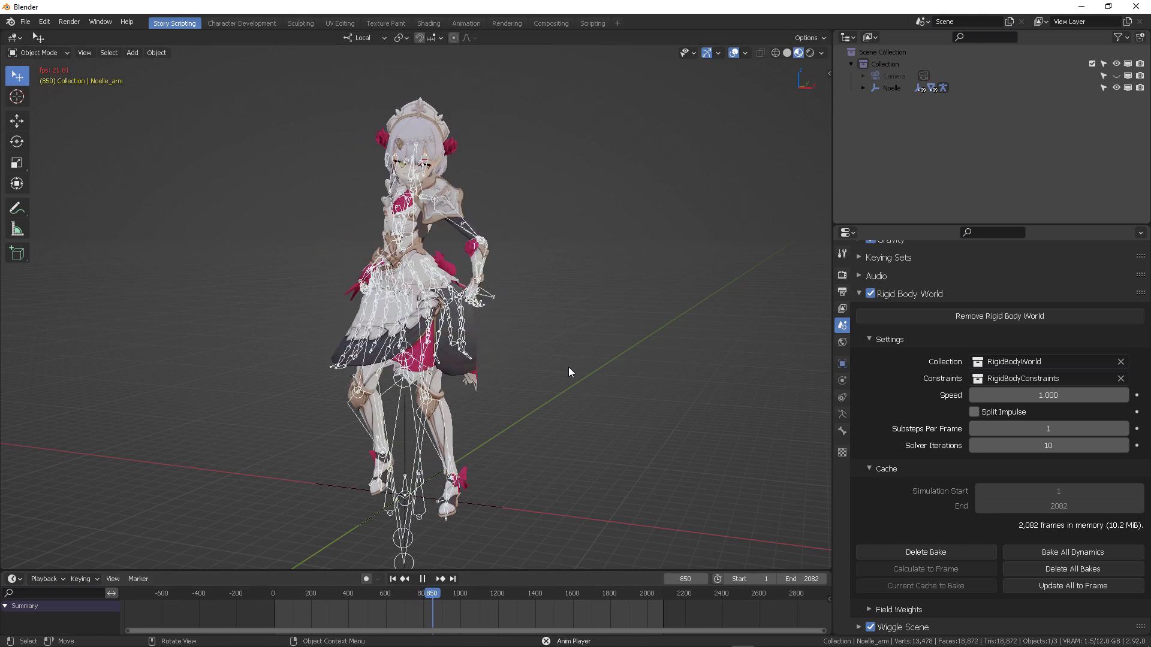
{"action": "middle_click_drag", "start_coordinate": [568, 367], "coordinate": [521, 362]}
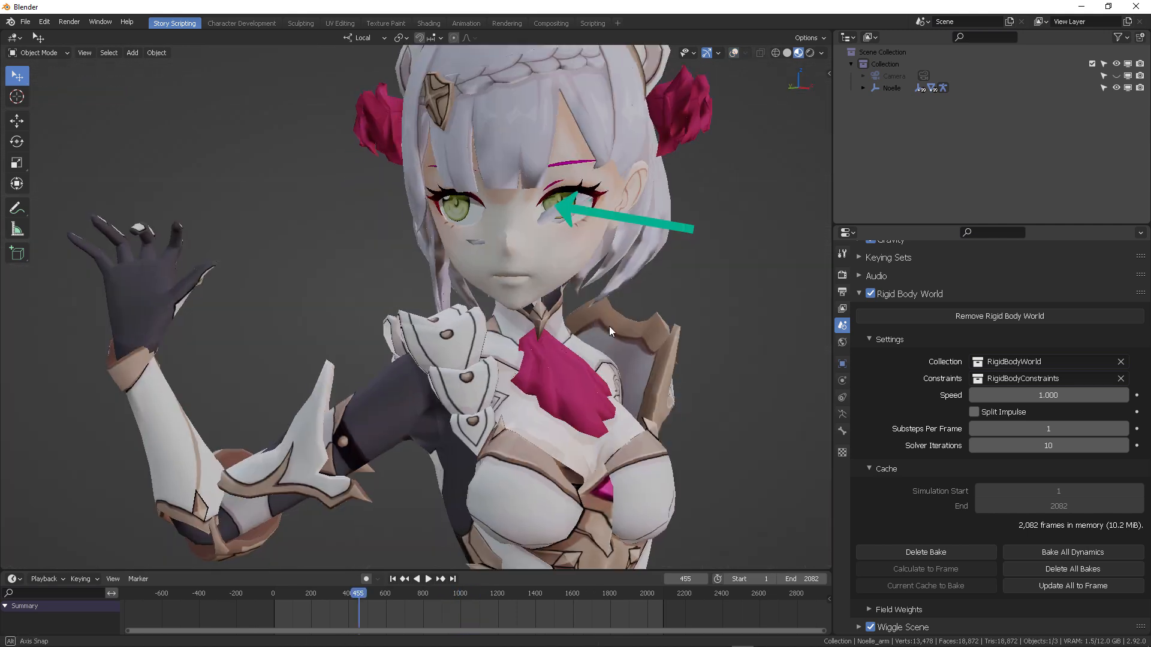
{"action": "middle_click_drag", "start_coordinate": [609, 326], "coordinate": [659, 318]}
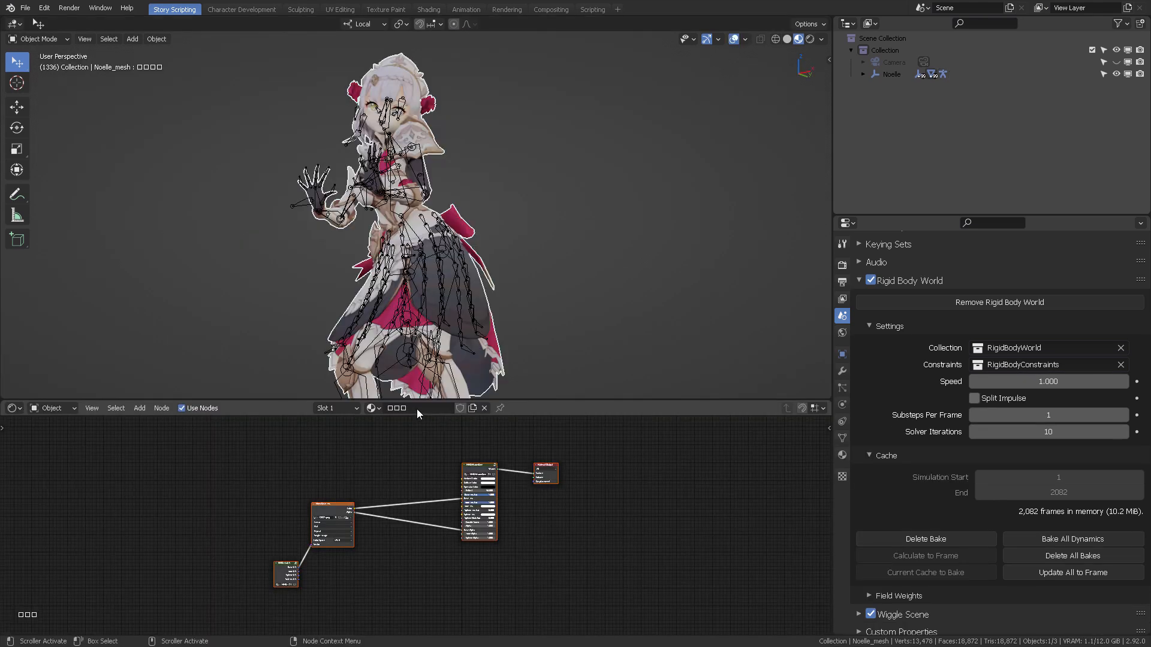
Step: Open the Noelle mesh's shape keys and try out the value of the ω shape key on the close-up face
{"action": "left_click", "coordinate": [842, 455]}
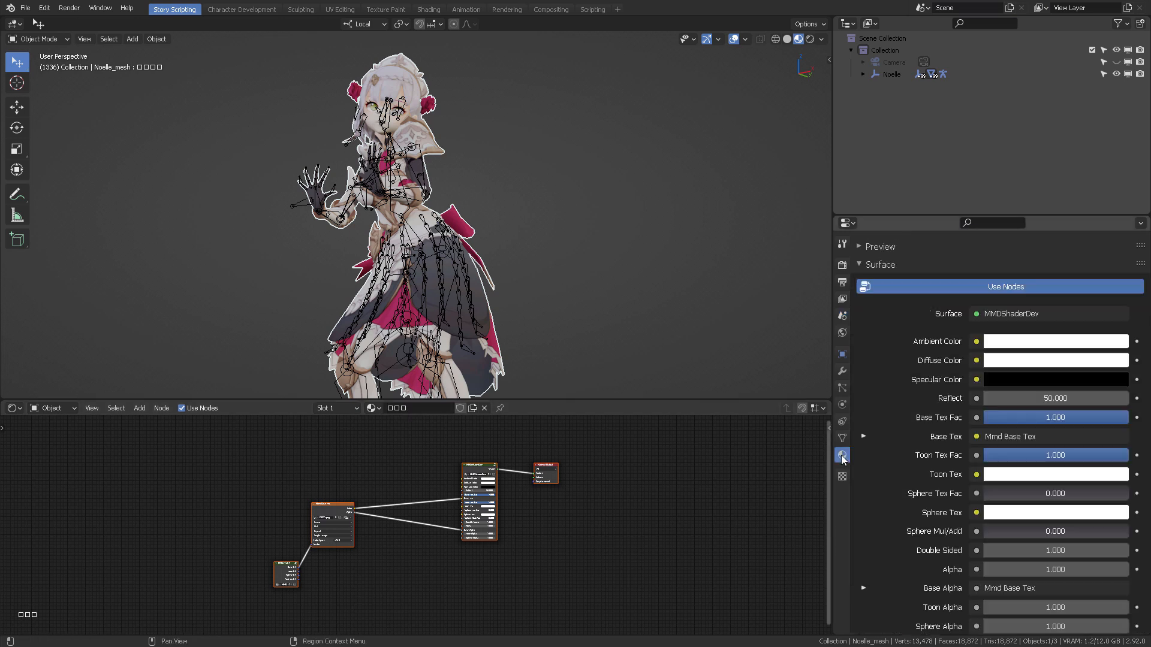
{"action": "left_click", "coordinate": [842, 440]}
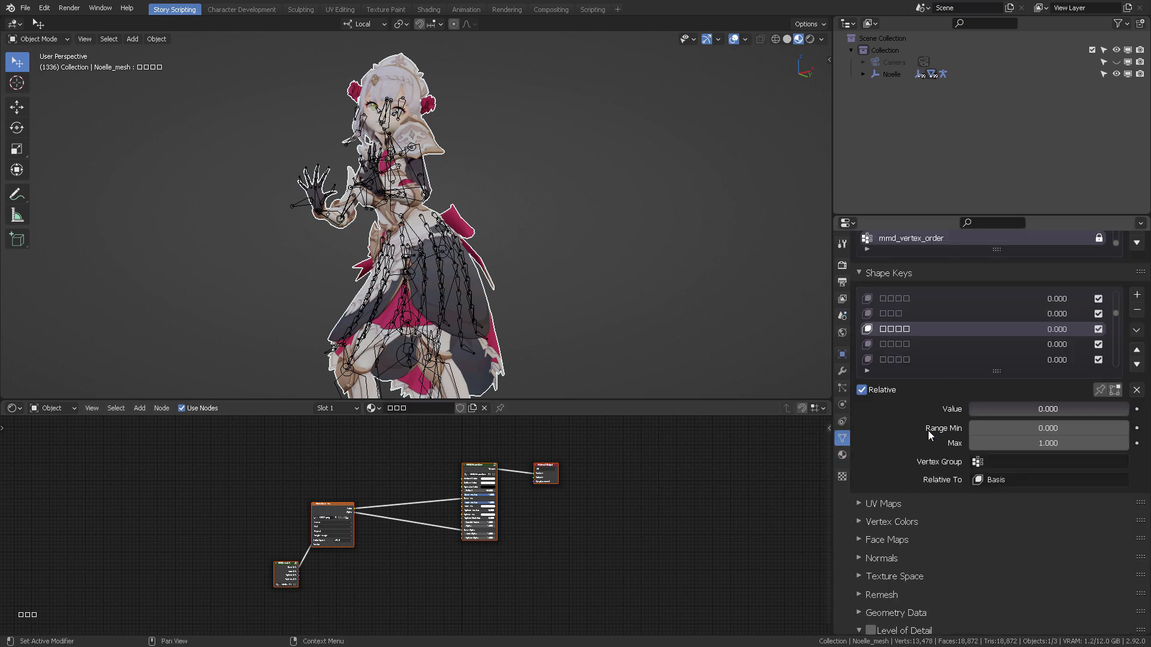
{"action": "scroll", "coordinate": [935, 345], "scroll_direction": "up", "scroll_amount": 2}
{"action": "left_click", "coordinate": [934, 314]}
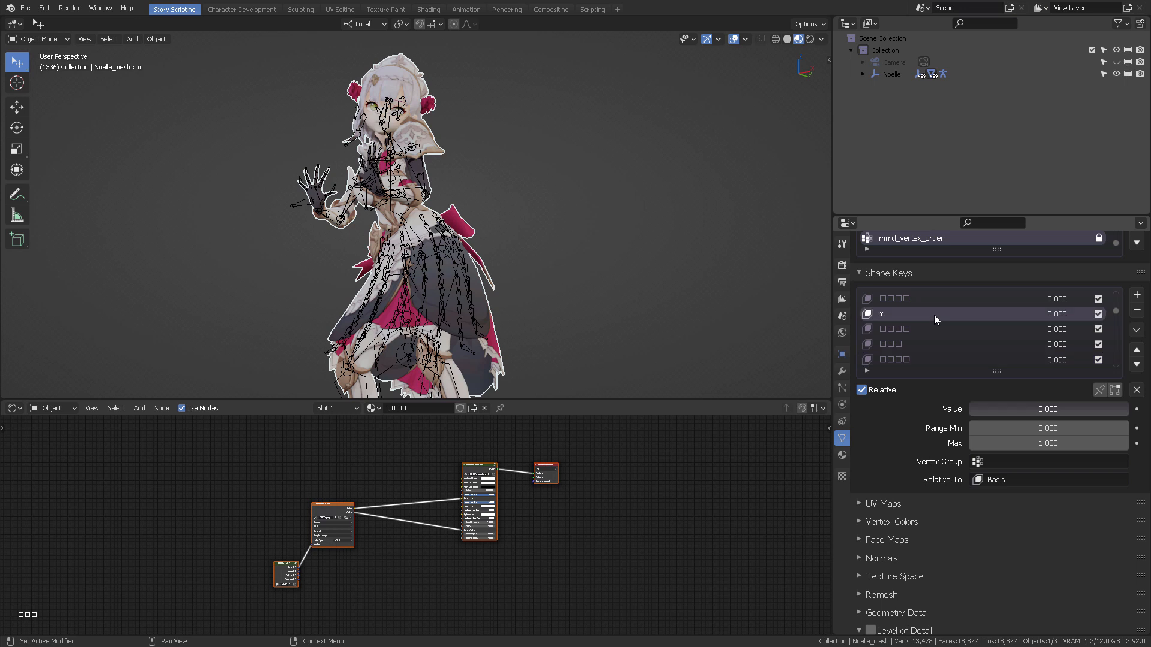
{"action": "mouse_move", "coordinate": [988, 409]}
{"action": "left_mouse_down"}
{"action": "mouse_move", "coordinate": [1127, 409]}
{"action": "mouse_move", "coordinate": [969, 409]}
{"action": "left_mouse_up"}
{"action": "scroll", "coordinate": [541, 181], "scroll_direction": "up", "scroll_amount": 3}
{"action": "middle_click_drag", "start_coordinate": [541, 198], "coordinate": [556, 283], "text": "shift"}
{"action": "scroll", "coordinate": [555, 288], "scroll_direction": "up", "scroll_amount": 2}
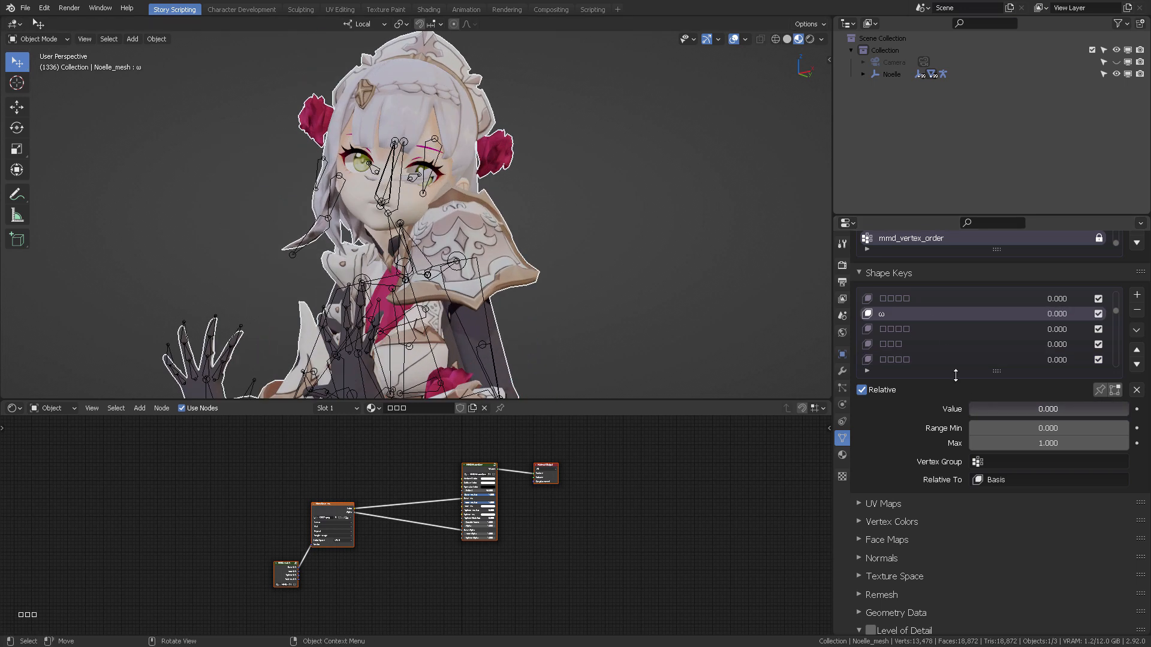
{"action": "mouse_move", "coordinate": [971, 409]}
{"action": "left_mouse_down"}
{"action": "mouse_move", "coordinate": [1127, 408]}
{"action": "mouse_move", "coordinate": [966, 408]}
{"action": "left_mouse_up"}
{"action": "left_click", "coordinate": [944, 330]}
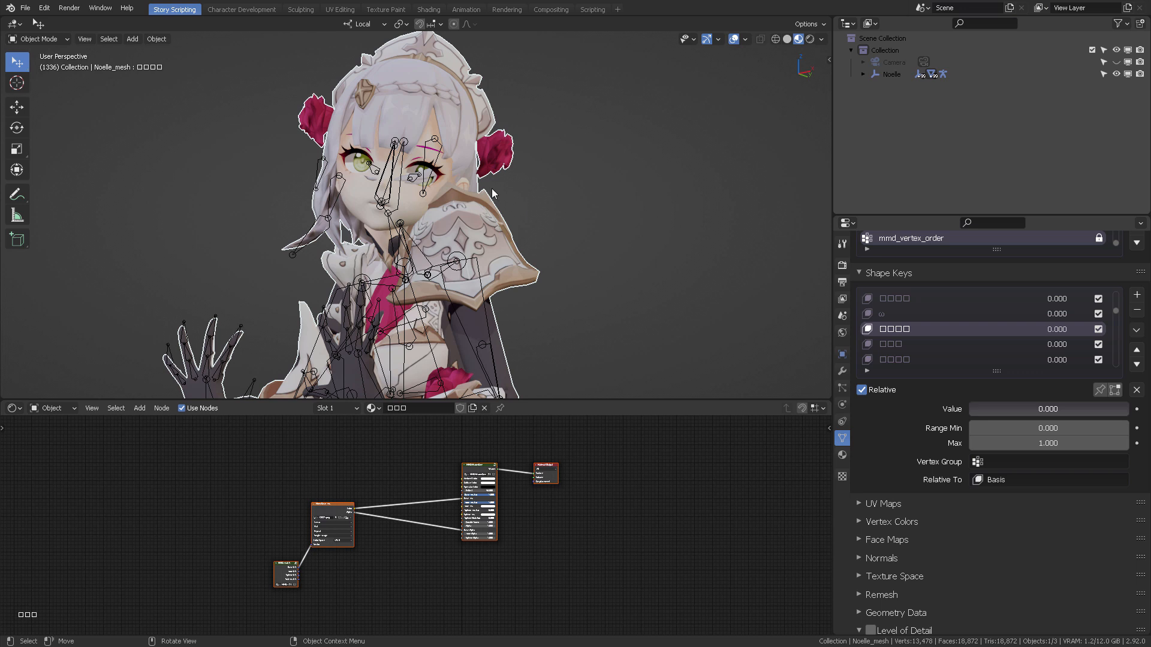
Step: Change the shader node editor below the viewport to the Video Sequencer
{"action": "scroll", "coordinate": [491, 193], "scroll_direction": "down", "scroll_amount": 2}
{"action": "left_click", "coordinate": [13, 409]}
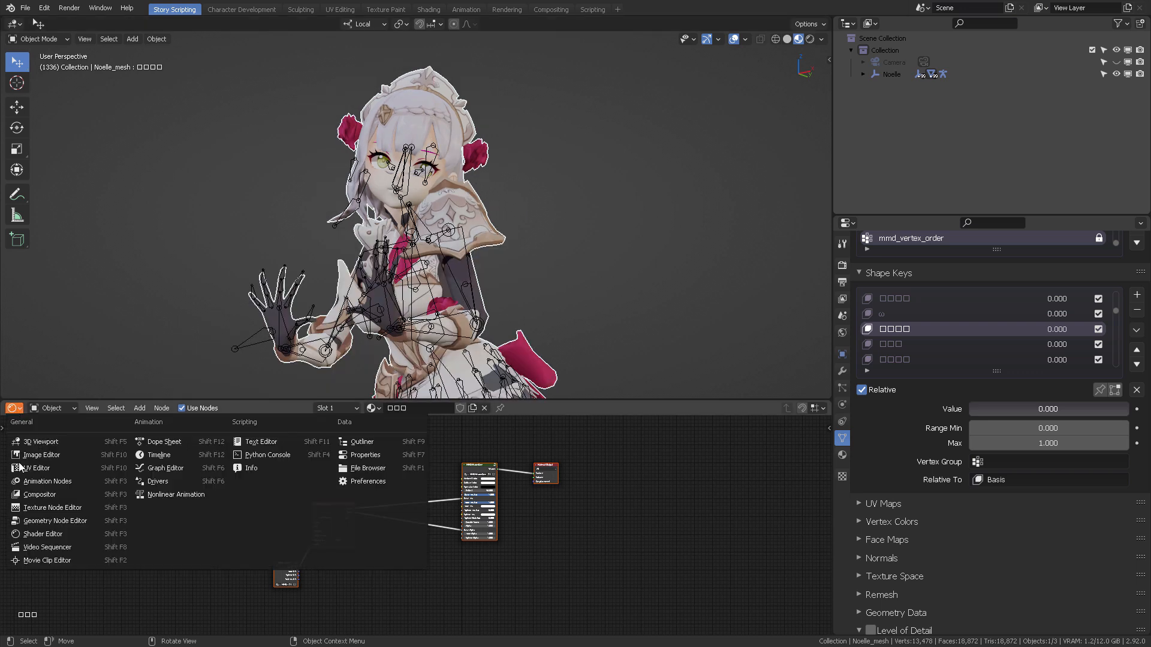
{"action": "left_click", "coordinate": [86, 547]}
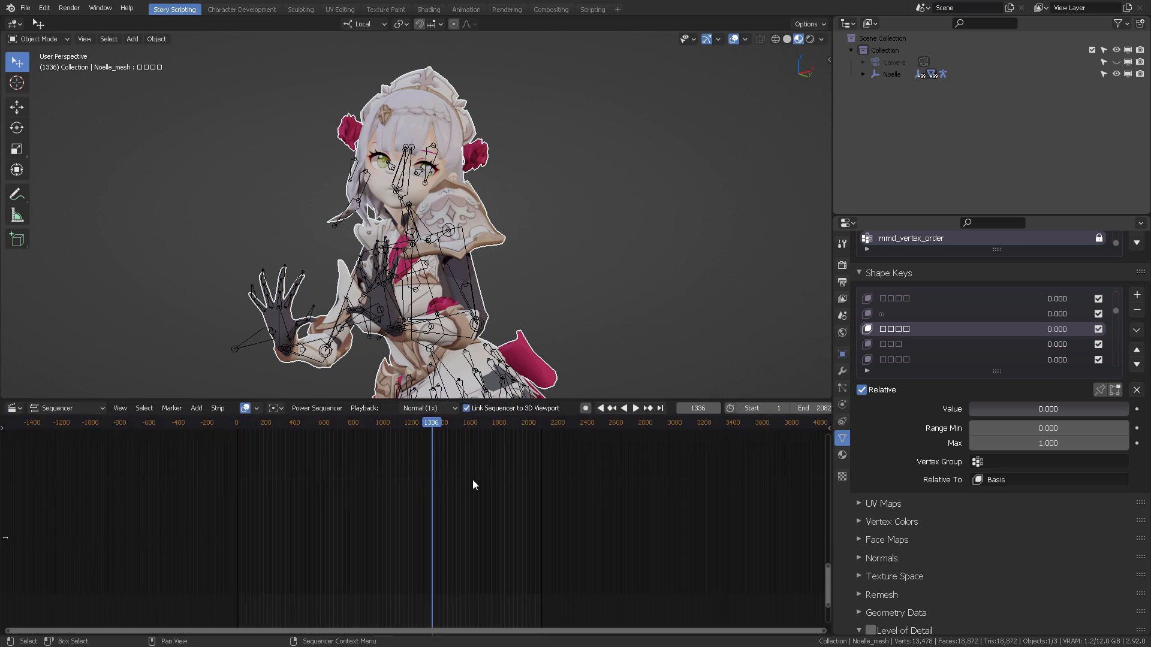
Step: Add brooklyn blood pop.wav from File Explorer's Footage folder to the sequencer and slide its strip to start at about frame 485
{"action": "key", "text": "alt+Tab"}
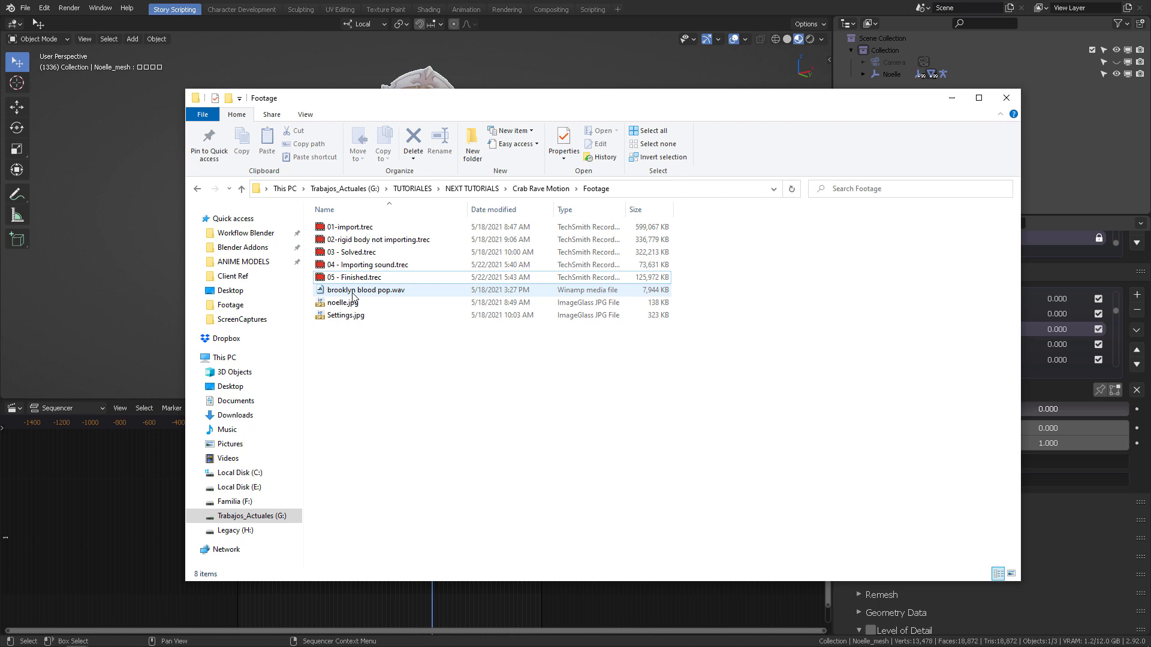
{"action": "left_click", "coordinate": [354, 292]}
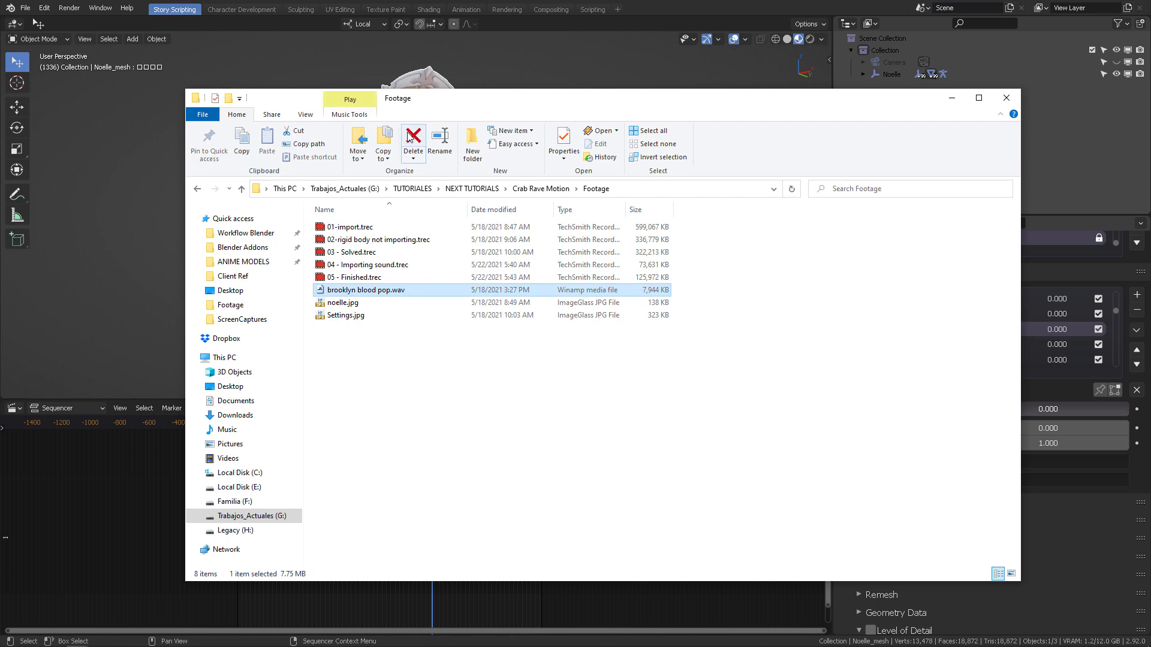
{"action": "left_click_drag", "start_coordinate": [470, 107], "coordinate": [792, 102]}
{"action": "left_click_drag", "start_coordinate": [687, 285], "coordinate": [379, 503]}
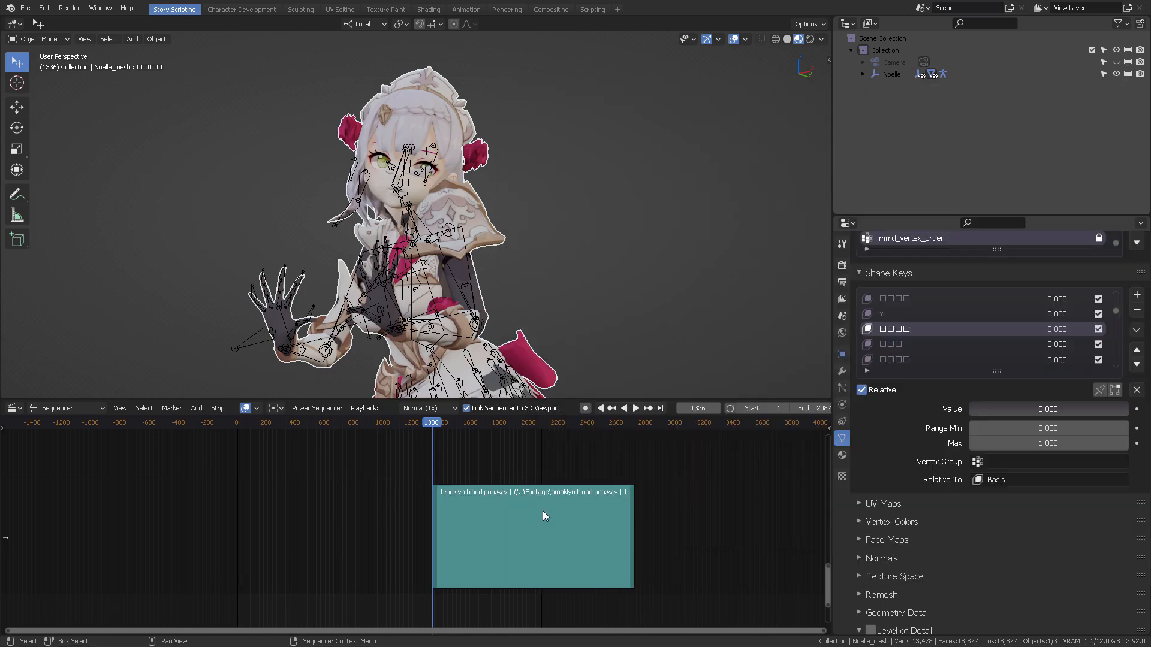
{"action": "left_click_drag", "start_coordinate": [545, 516], "coordinate": [438, 526]}
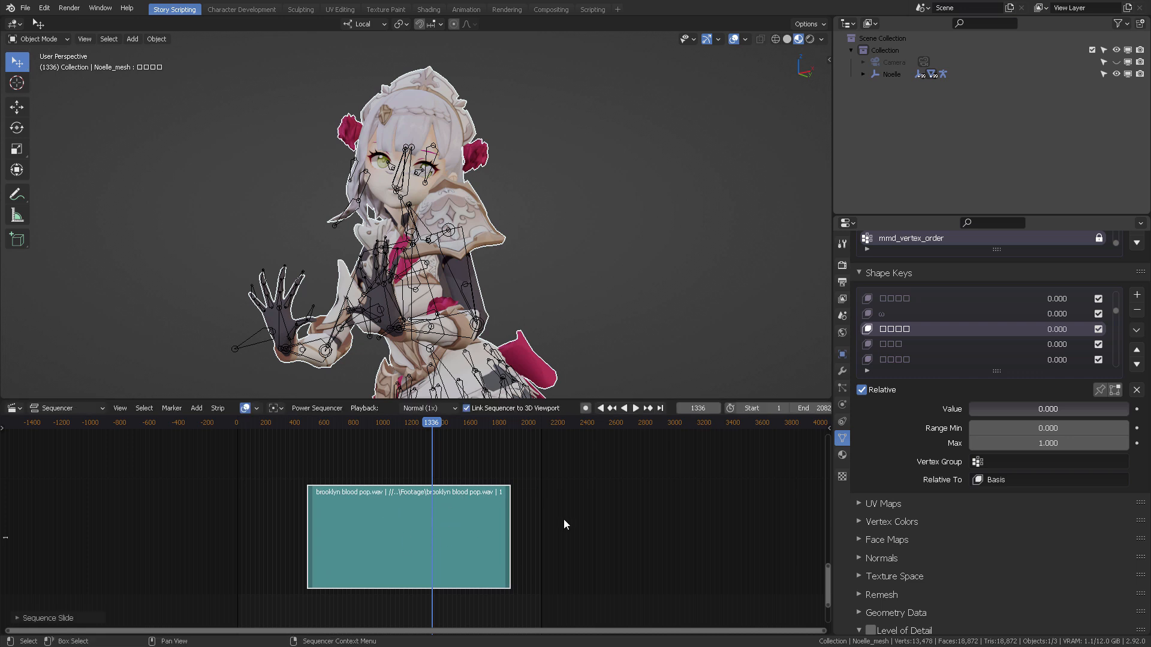
Step: Turn on the waveform display for the brooklyn blood pop.wav strip
{"action": "key", "text": "n"}
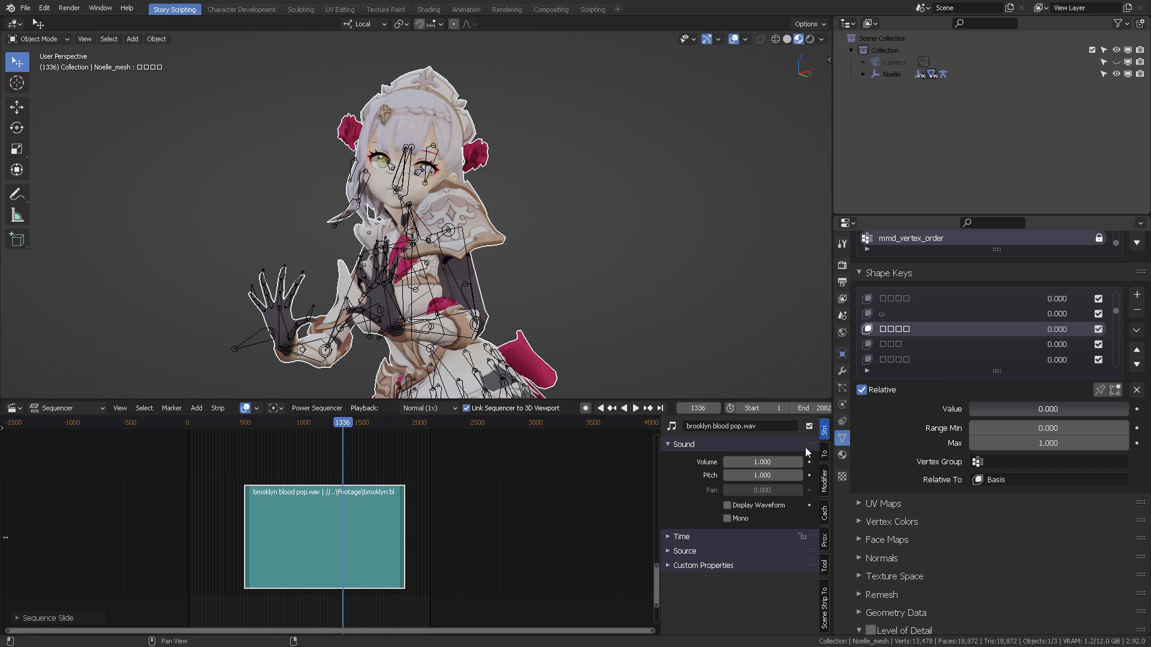
{"action": "left_click", "coordinate": [728, 505]}
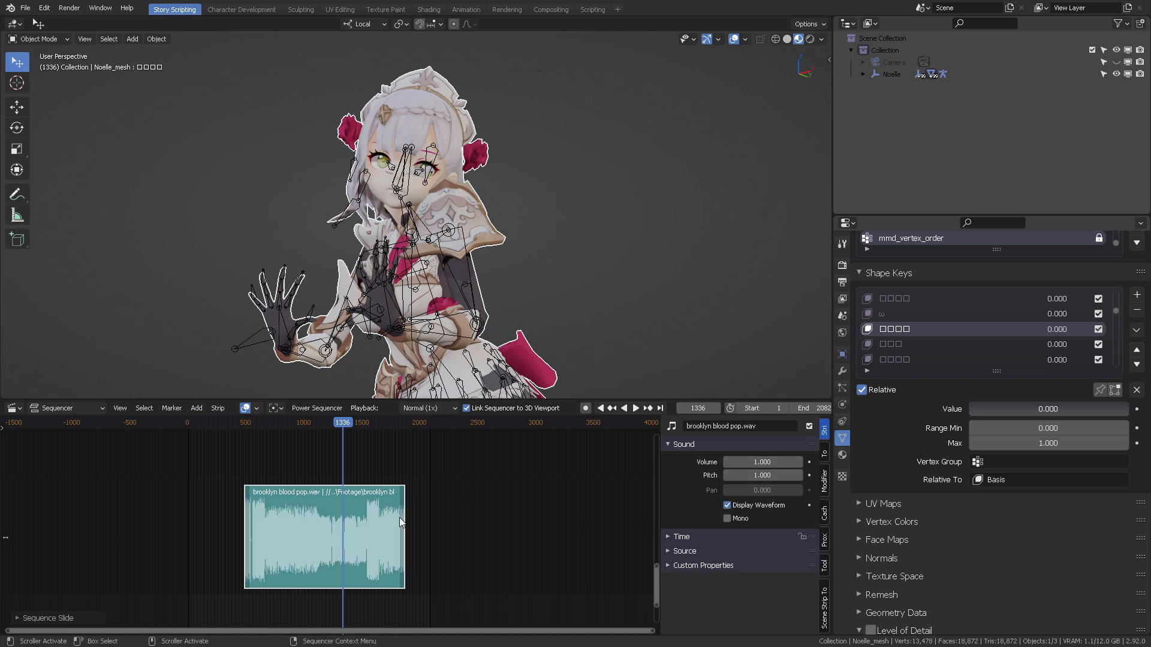
{"action": "key", "text": "n"}
Step: Cut the sound strip at frame 549, delete the part before the cut and play the result
{"action": "scroll", "coordinate": [502, 488], "scroll_direction": "up", "scroll_amount": 5}
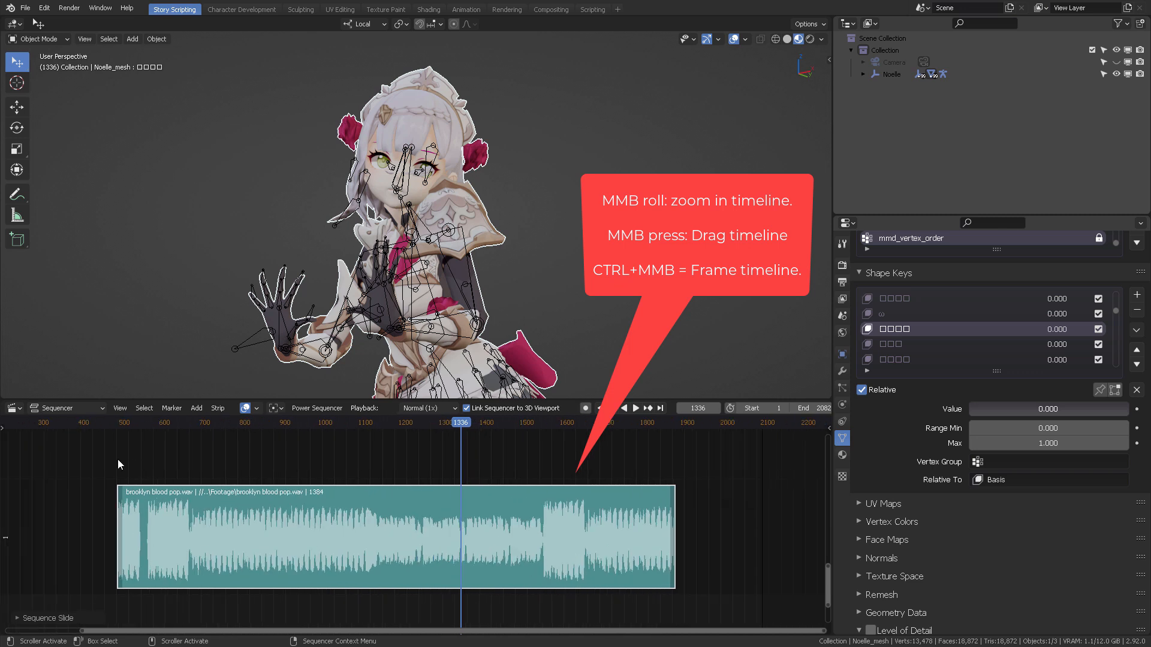
{"action": "left_click", "coordinate": [149, 422]}
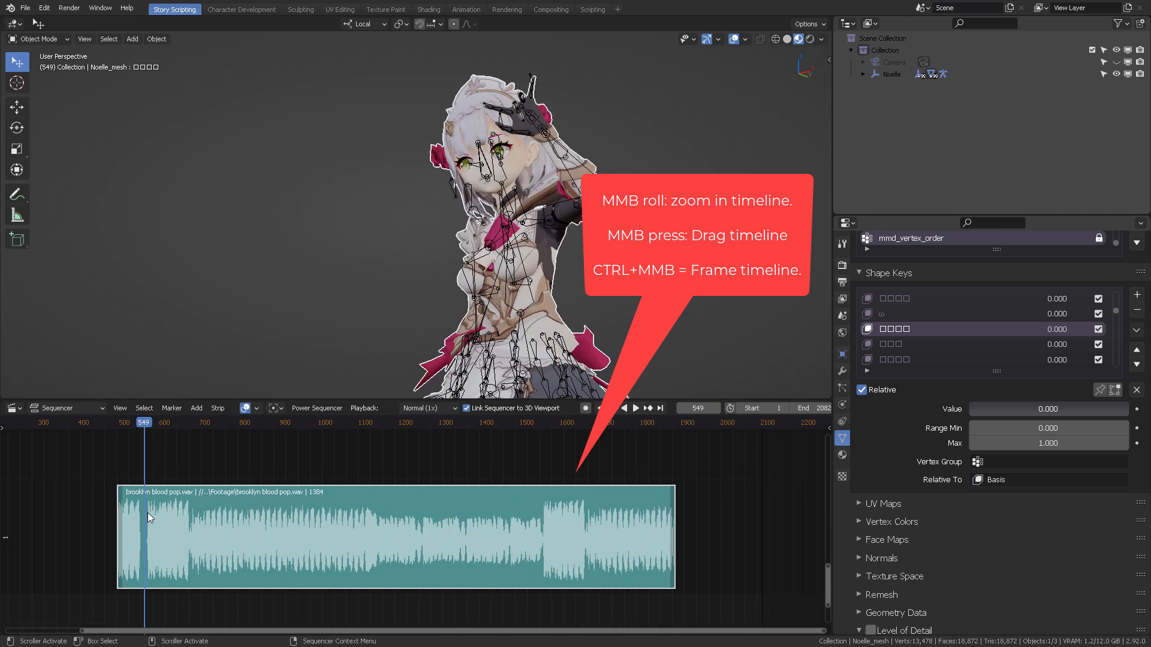
{"action": "left_click", "coordinate": [218, 409]}
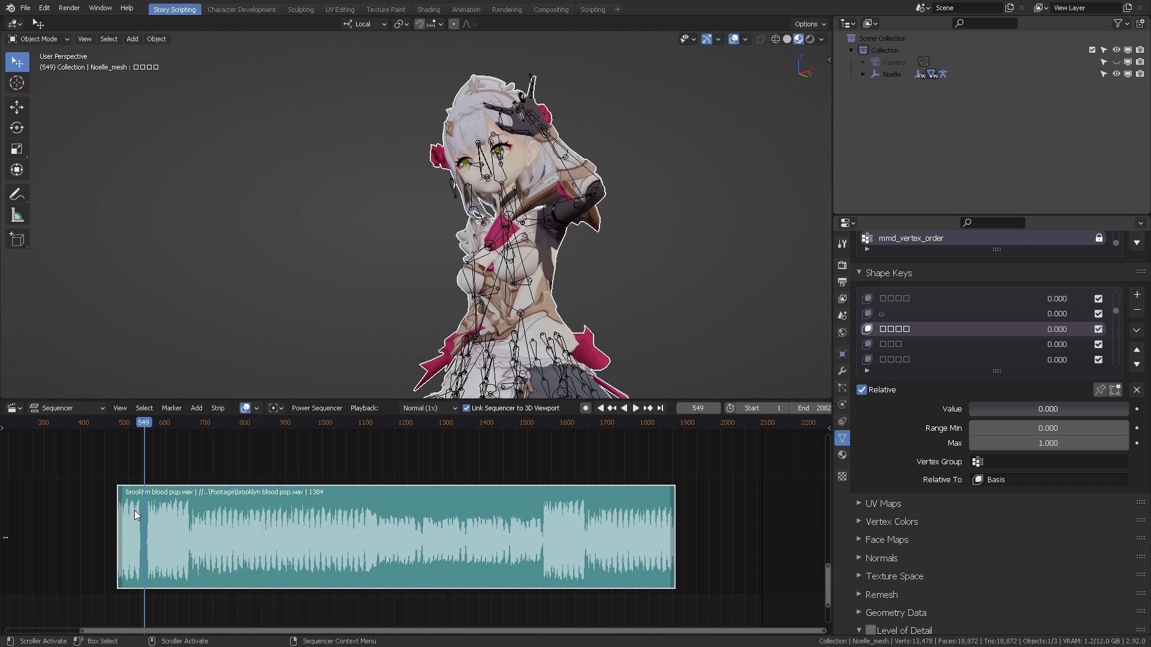
{"action": "key", "text": "k"}
{"action": "key", "text": "Delete"}
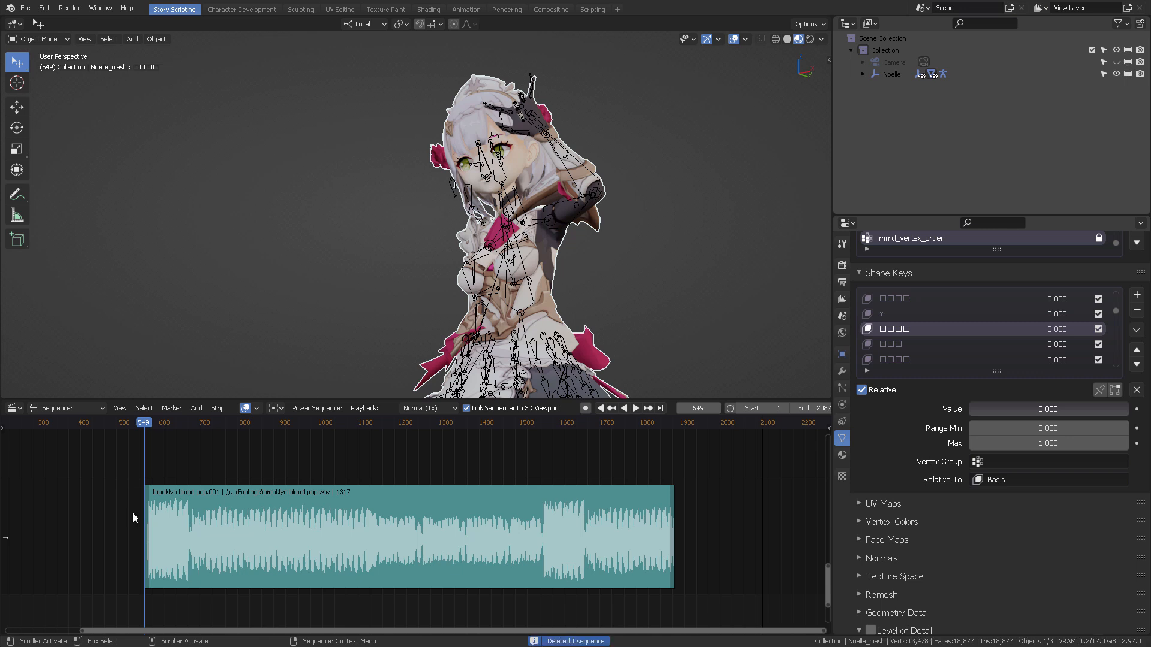
{"action": "left_click", "coordinate": [637, 408]}
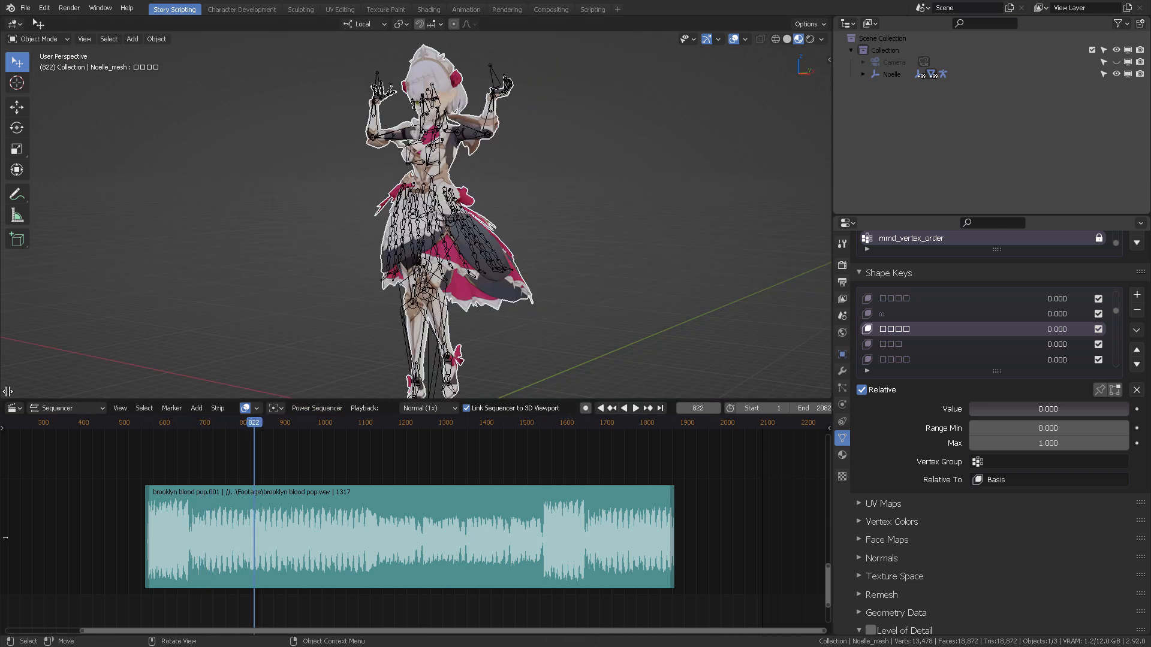
Step: Split off a Timeline editor between the 3D viewport and the sequencer and play the animation from it
{"action": "left_click_drag", "start_coordinate": [8, 391], "coordinate": [26, 327]}
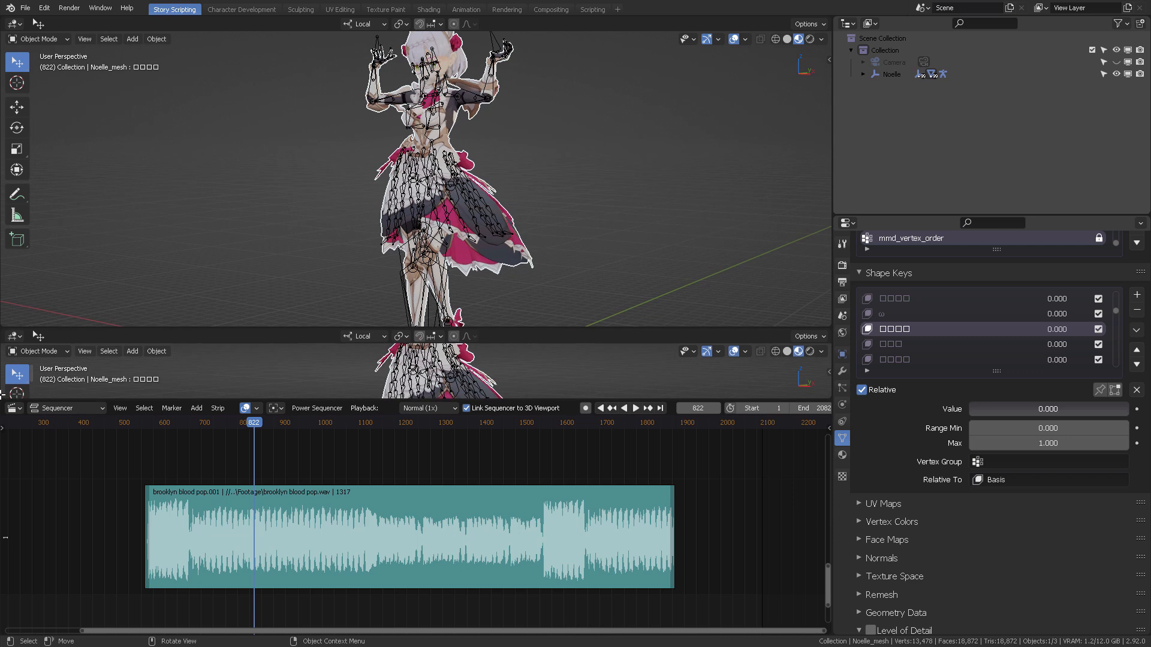
{"action": "left_click", "coordinate": [14, 336]}
{"action": "left_click", "coordinate": [159, 383]}
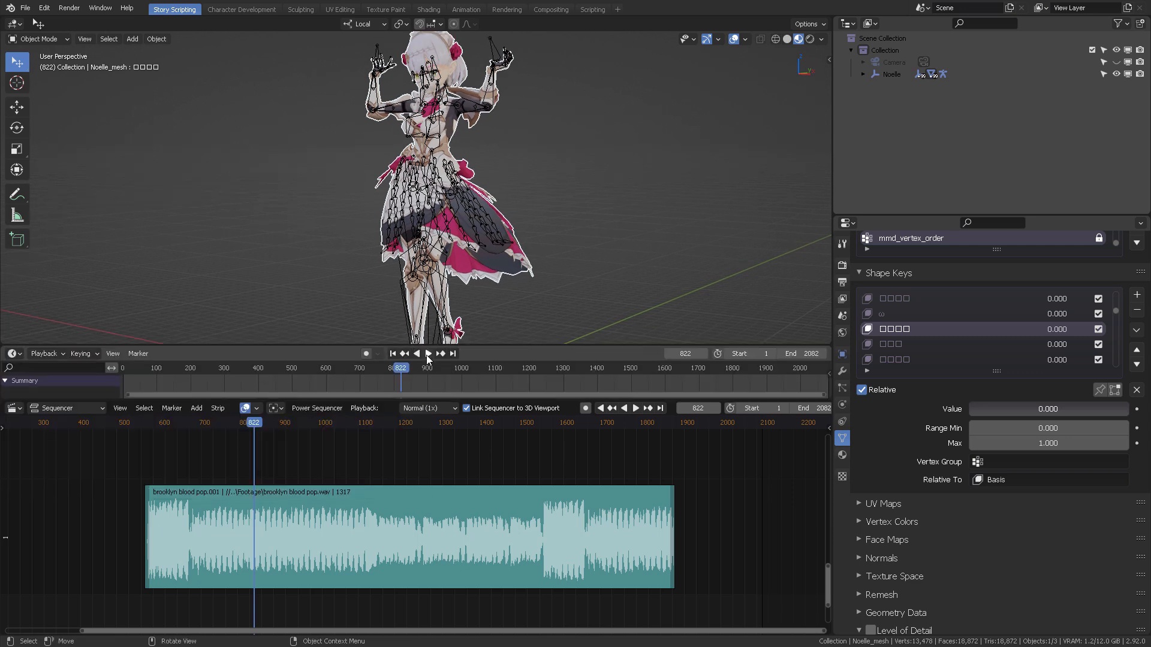
{"action": "left_click", "coordinate": [428, 353]}
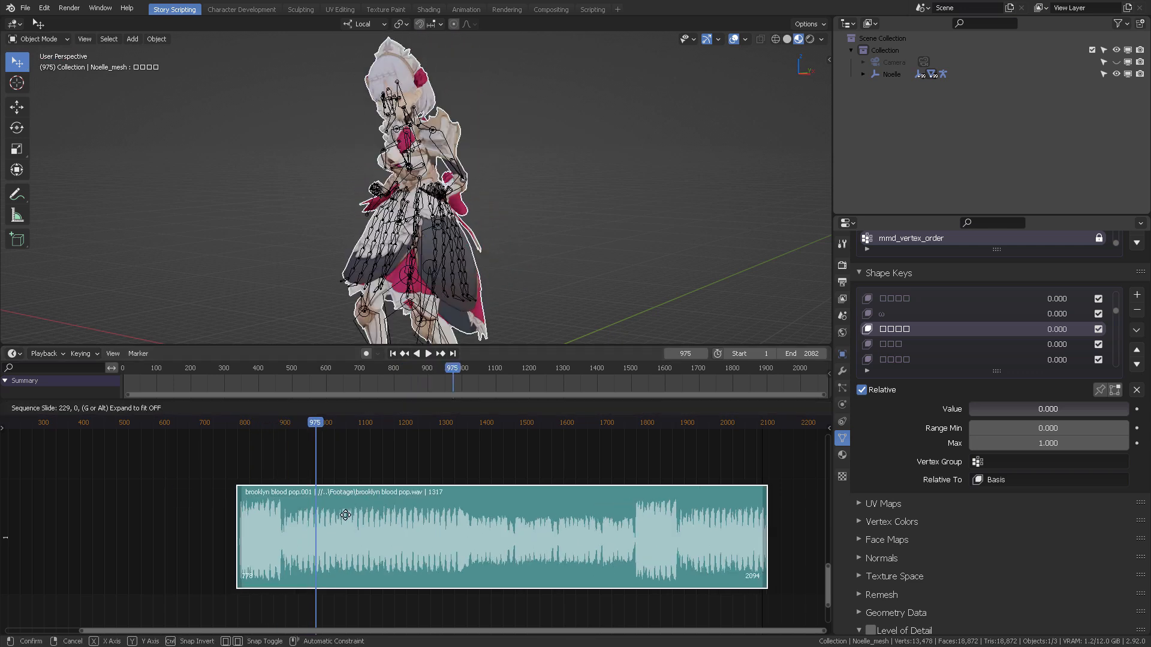
Step: Move the trimmed sound strip to start at about frame 850 and play the dance from frame 850
{"action": "left_click_drag", "start_coordinate": [342, 515], "coordinate": [306, 511]}
{"action": "left_click", "coordinate": [285, 423]}
{"action": "left_click", "coordinate": [267, 422]}
{"action": "key", "text": "space"}
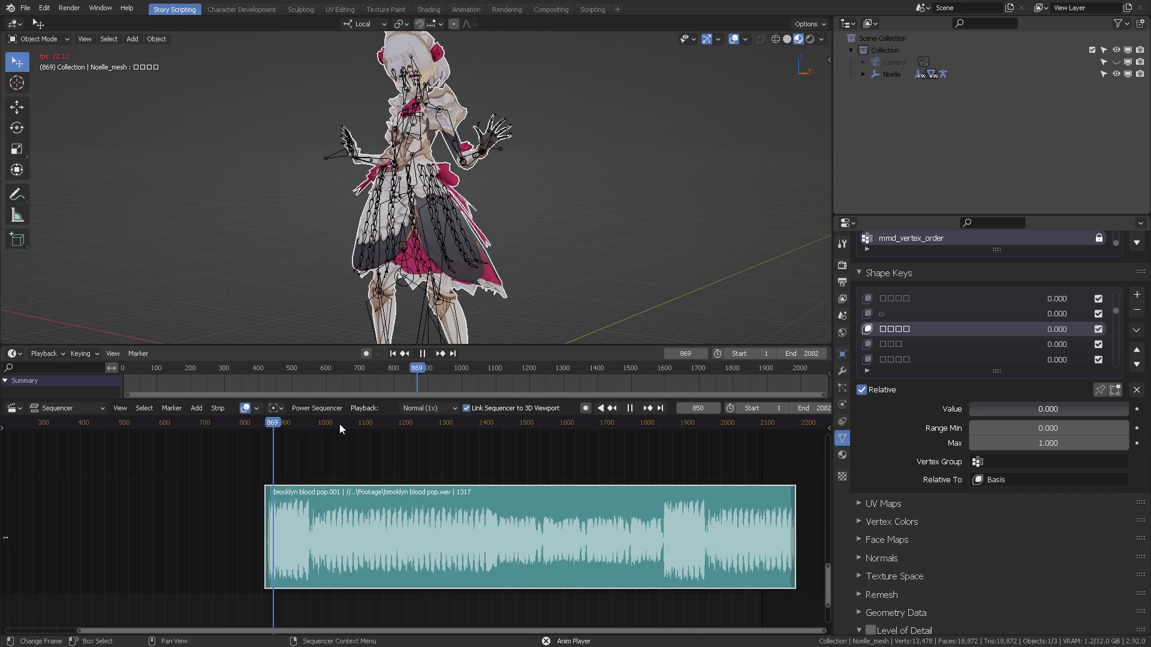
Step: Watch the dance from another side, then stop playback and step back to frame 1276
{"action": "middle_click_drag", "start_coordinate": [538, 244], "coordinate": [204, 256]}
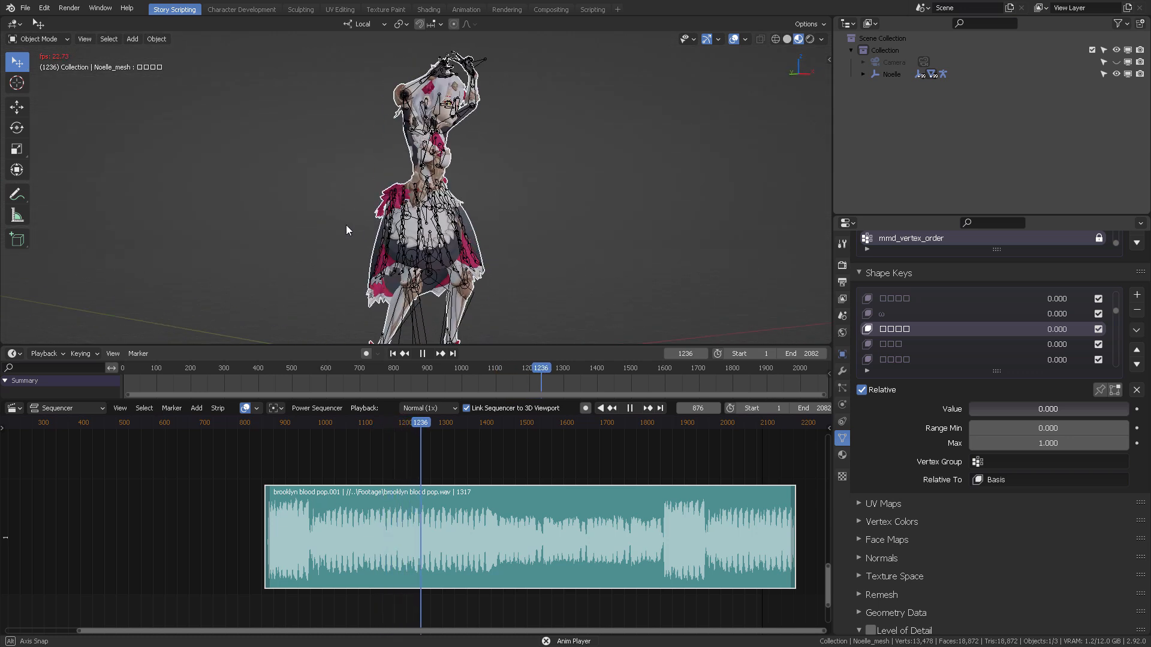
{"action": "left_click", "coordinate": [424, 354]}
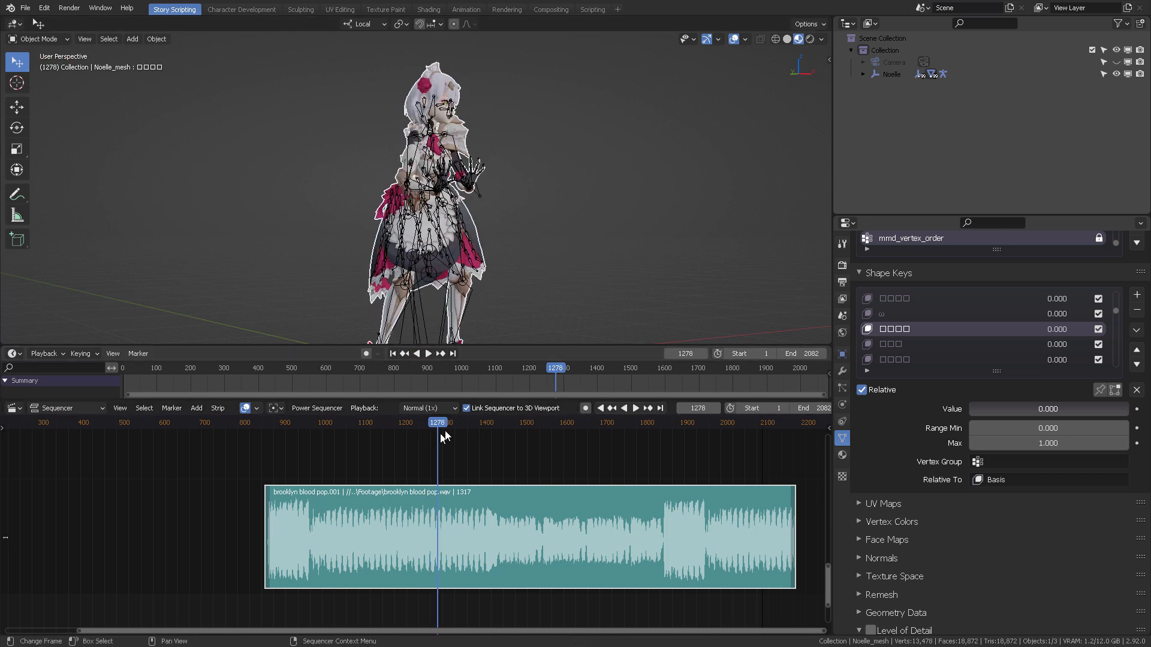
{"action": "key", "text": "Left"}
{"action": "key", "text": "Left"}
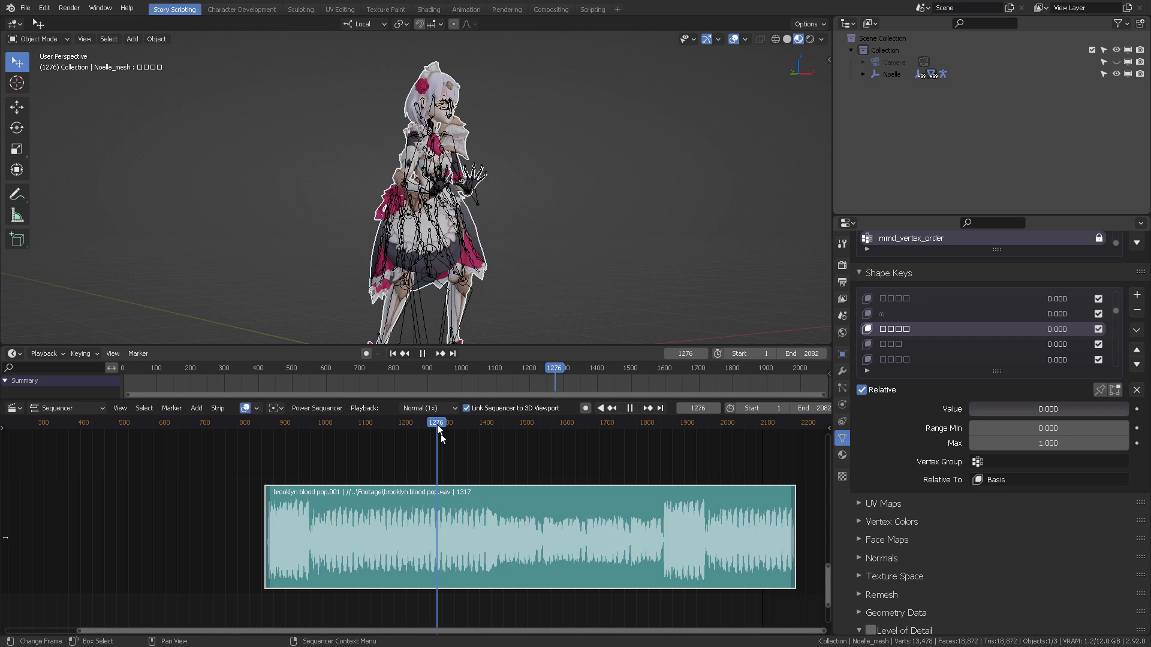
Step: Deselect the Noelle model and turn off the viewport overlays
{"action": "left_click", "coordinate": [559, 239]}
{"action": "right_click", "coordinate": [542, 242]}
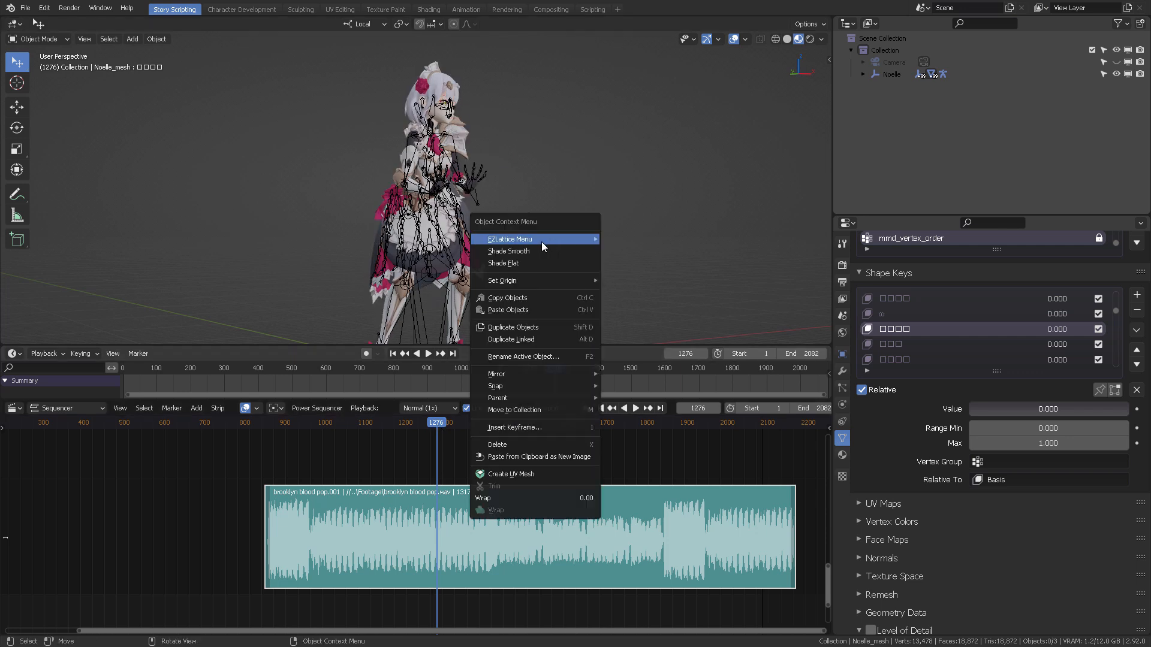
{"action": "middle_click_drag", "start_coordinate": [618, 197], "coordinate": [462, 175]}
{"action": "left_click", "coordinate": [734, 39]}
{"action": "scroll", "coordinate": [462, 175], "scroll_direction": "up", "scroll_amount": 2}
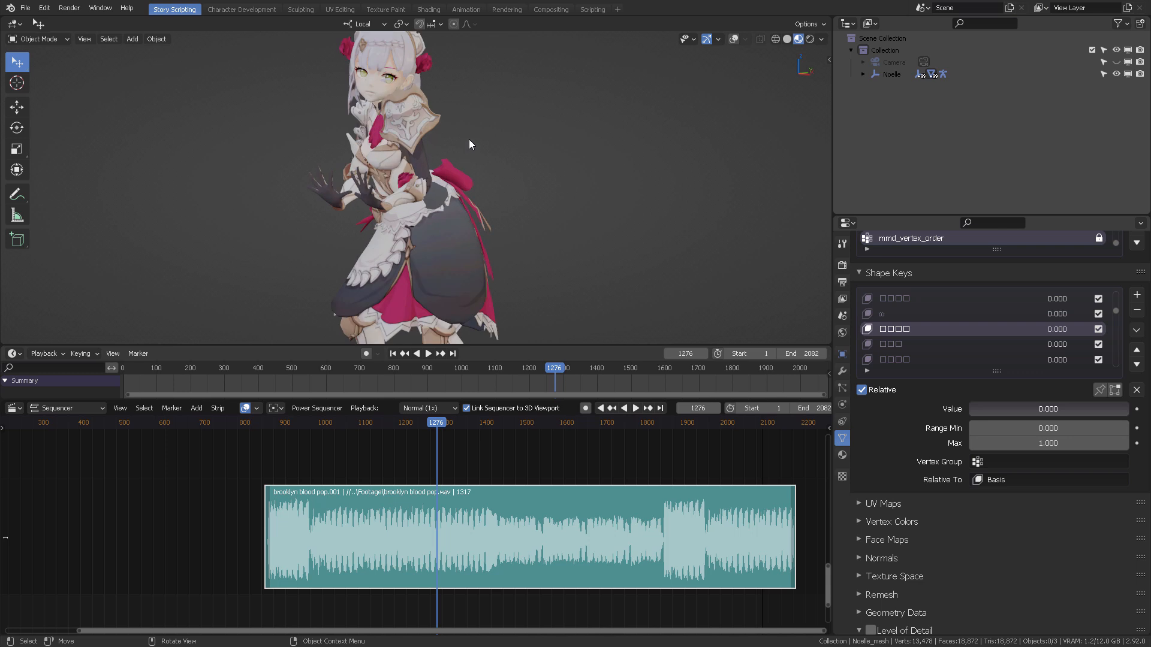
Step: Try out the value of another facial shape key from earlier in the list and inspect the face from different angles
{"action": "scroll", "coordinate": [470, 120], "scroll_direction": "up", "scroll_amount": 3}
{"action": "middle_click_drag", "start_coordinate": [471, 94], "coordinate": [515, 238], "text": "shift"}
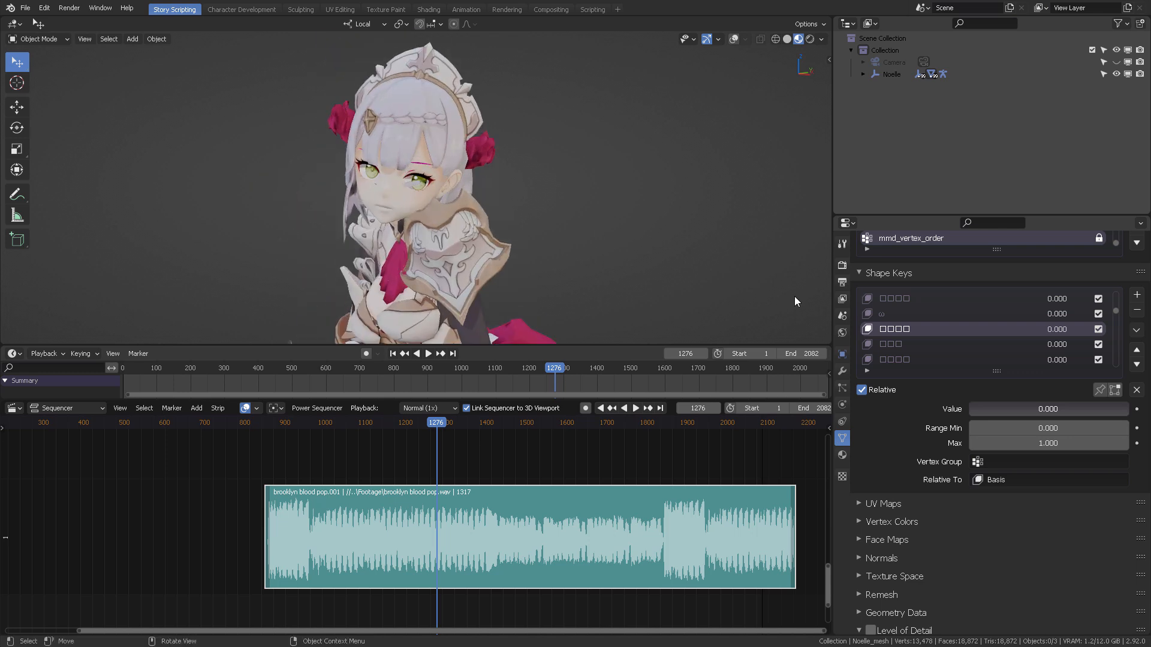
{"action": "scroll", "coordinate": [1017, 323], "scroll_direction": "up", "scroll_amount": 6}
{"action": "left_click", "coordinate": [932, 315]}
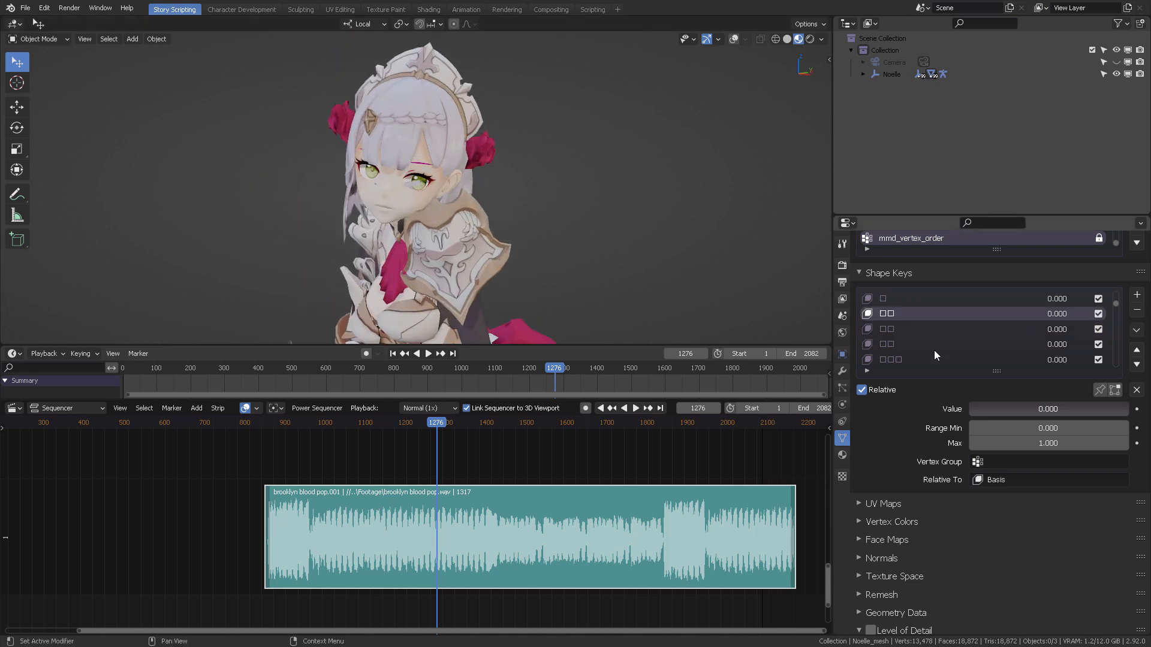
{"action": "left_click_drag", "start_coordinate": [994, 410], "coordinate": [969, 408]}
{"action": "scroll", "coordinate": [959, 336], "scroll_direction": "up", "scroll_amount": 3}
{"action": "left_click", "coordinate": [888, 314]}
{"action": "middle_click_drag", "start_coordinate": [577, 189], "coordinate": [563, 183]}
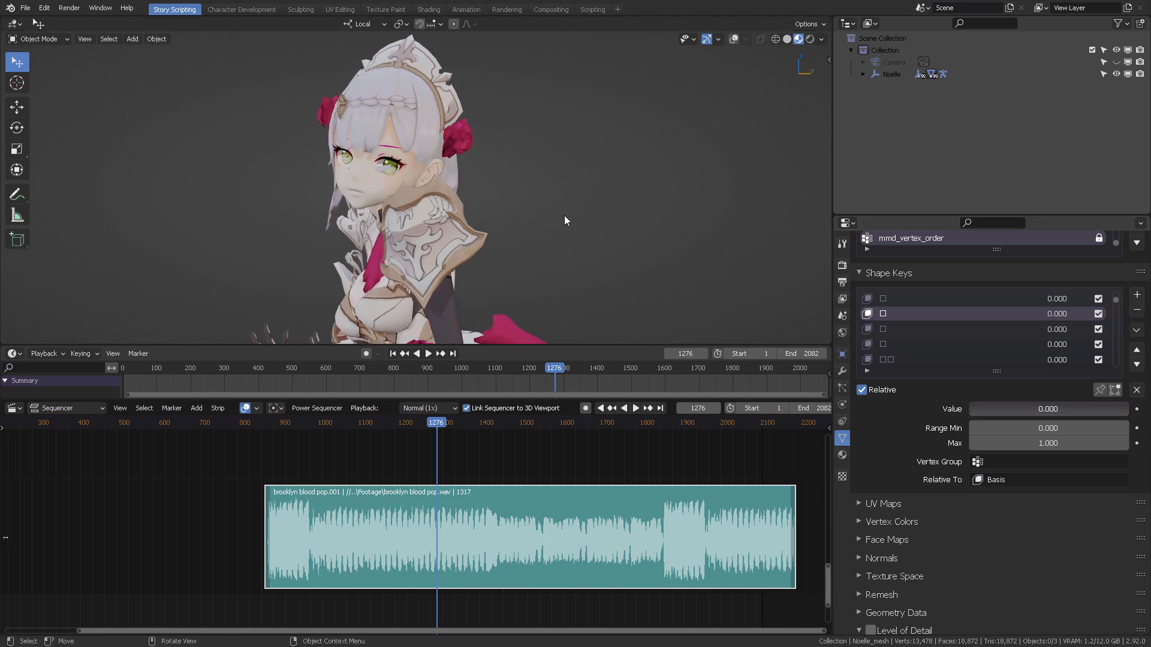
{"action": "middle_click_drag", "start_coordinate": [558, 223], "coordinate": [628, 221]}
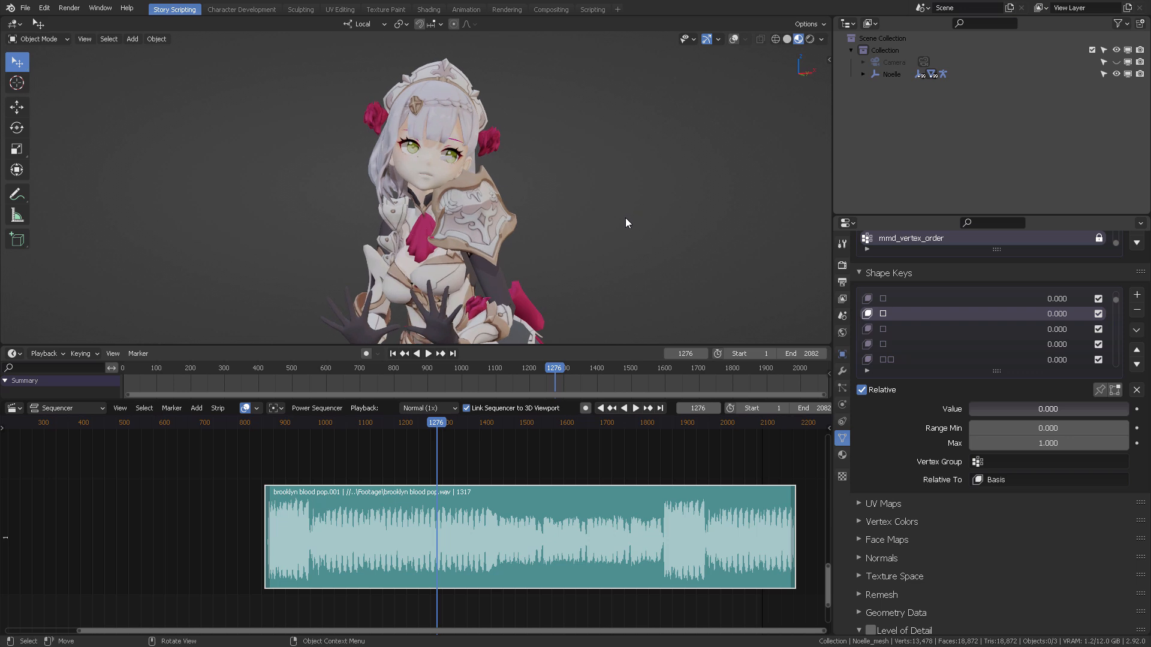